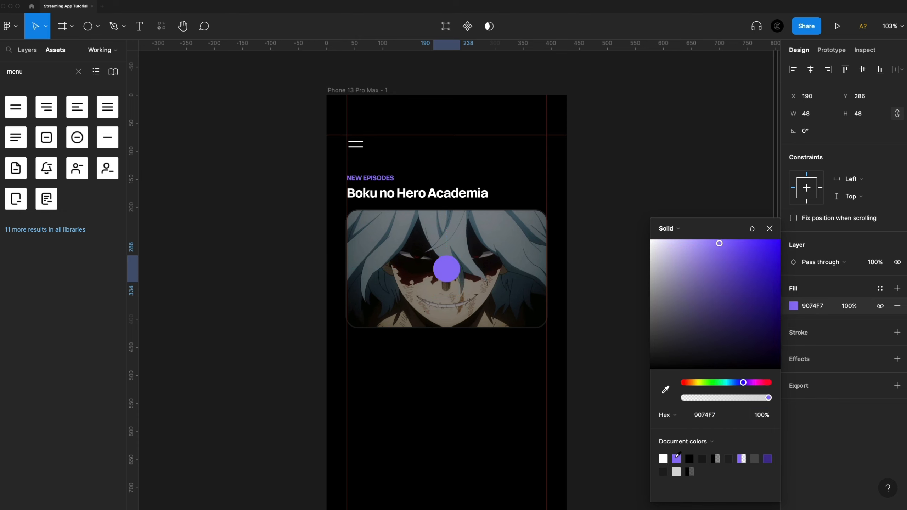
Find the play_circle_filled icon with the search term "play", place it centred over the purple circle and scale it to 58 × 58.
{"action": "left_click", "coordinate": [630, 426]}
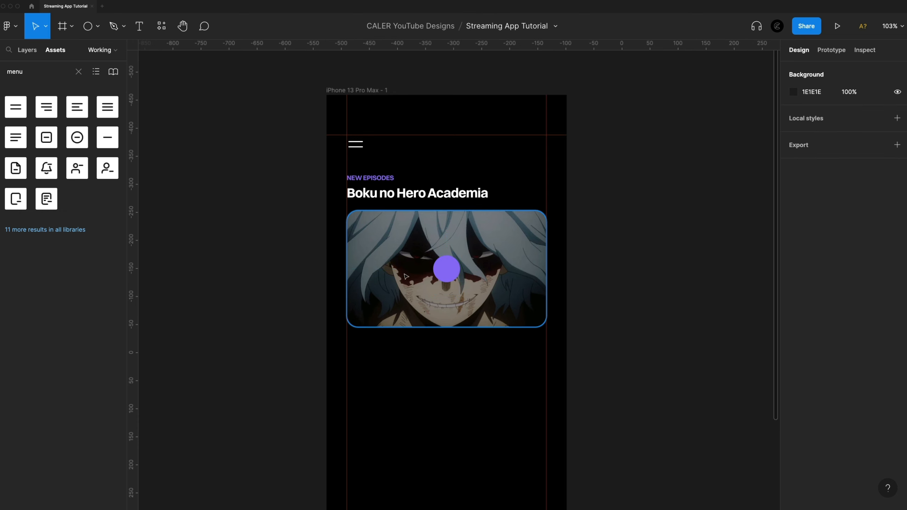
{"action": "scroll", "coordinate": [451, 274], "scroll_direction": "up", "scroll_amount": 5}
{"action": "left_click", "coordinate": [46, 71]}
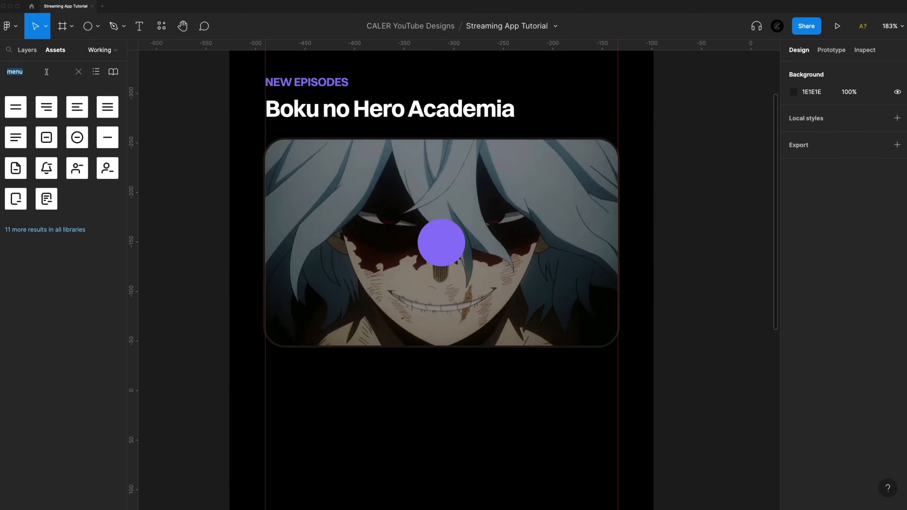
{"action": "type", "text": "play"}
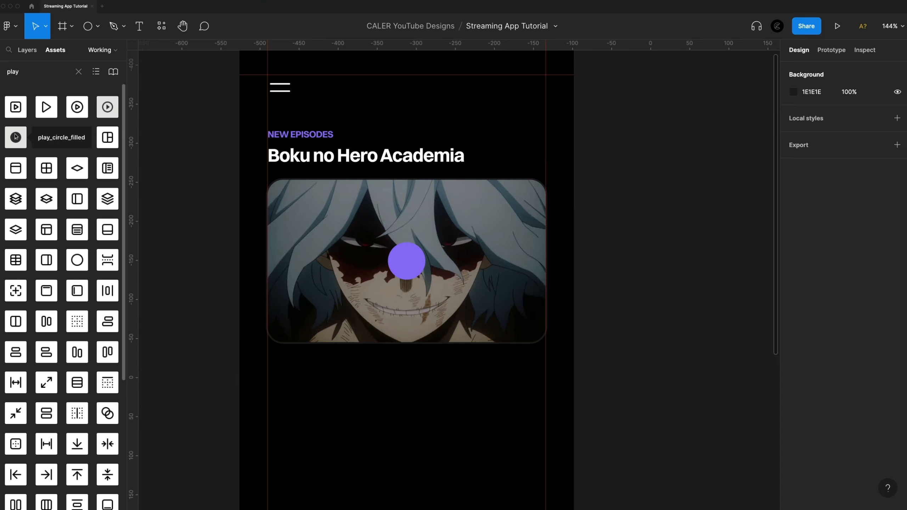
{"action": "left_click_drag", "start_coordinate": [15, 137], "coordinate": [408, 260]}
{"action": "scroll", "coordinate": [402, 264], "scroll_direction": "up", "scroll_amount": 5}
{"action": "left_click_drag", "start_coordinate": [461, 214], "coordinate": [508, 167]}
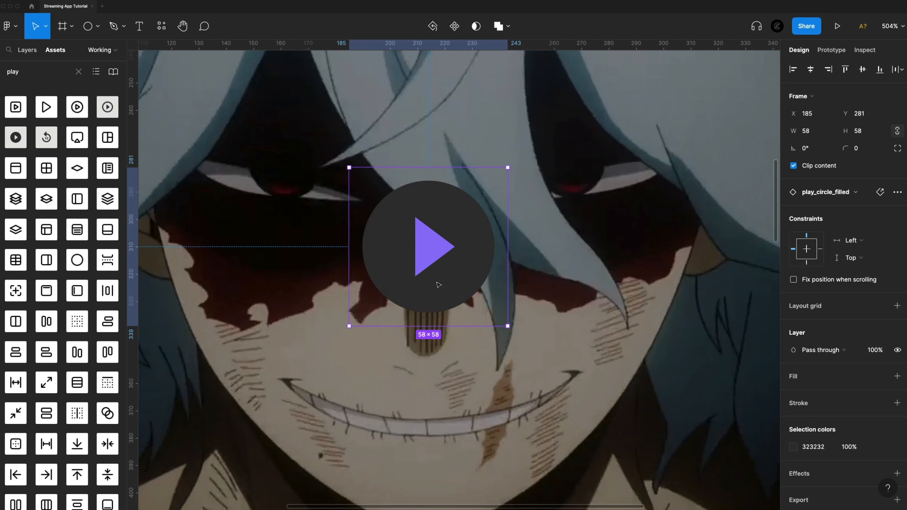
Recolor the play_circle_filled icon to purple 9074F7 and the ellipse behind it to white FFFFFF.
{"action": "left_click", "coordinate": [793, 447]}
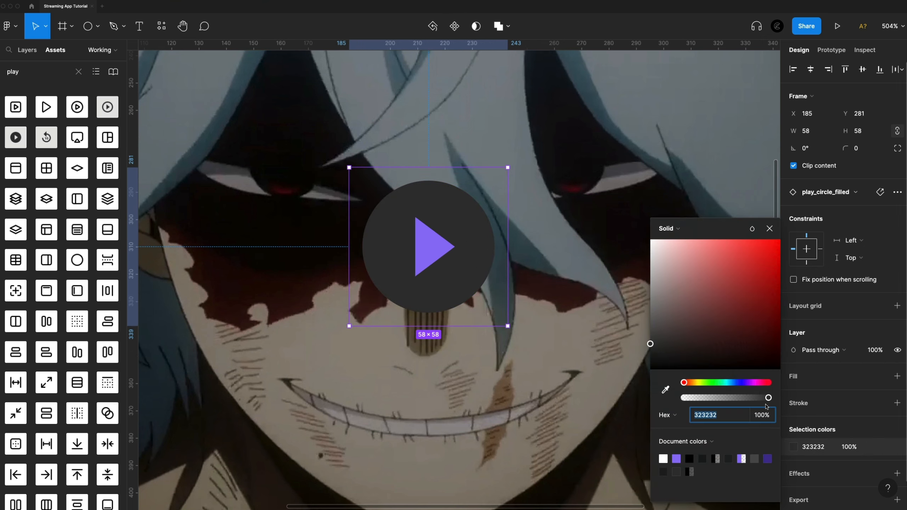
{"action": "left_click", "coordinate": [676, 459]}
{"action": "left_click", "coordinate": [27, 49]}
{"action": "left_click", "coordinate": [42, 103]}
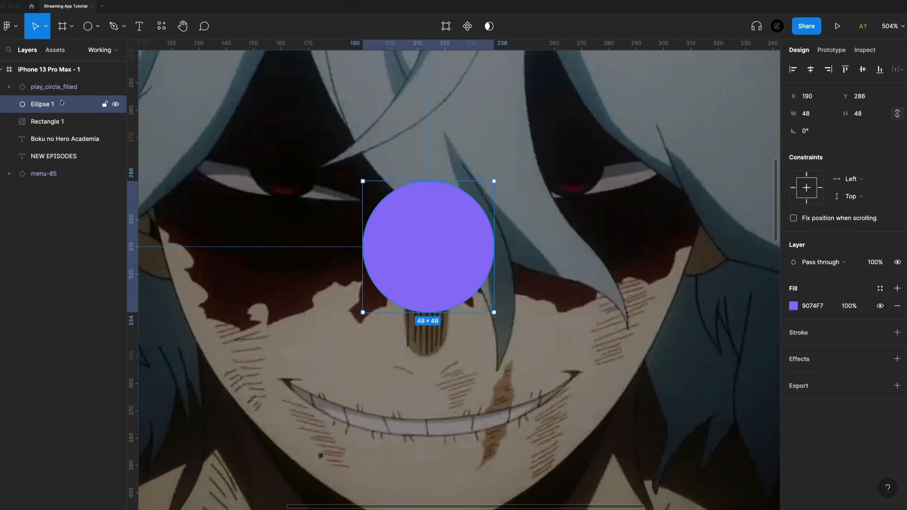
{"action": "left_click", "coordinate": [793, 305]}
{"action": "type", "text": "FFFFFF"}
{"action": "key", "text": "Return"}
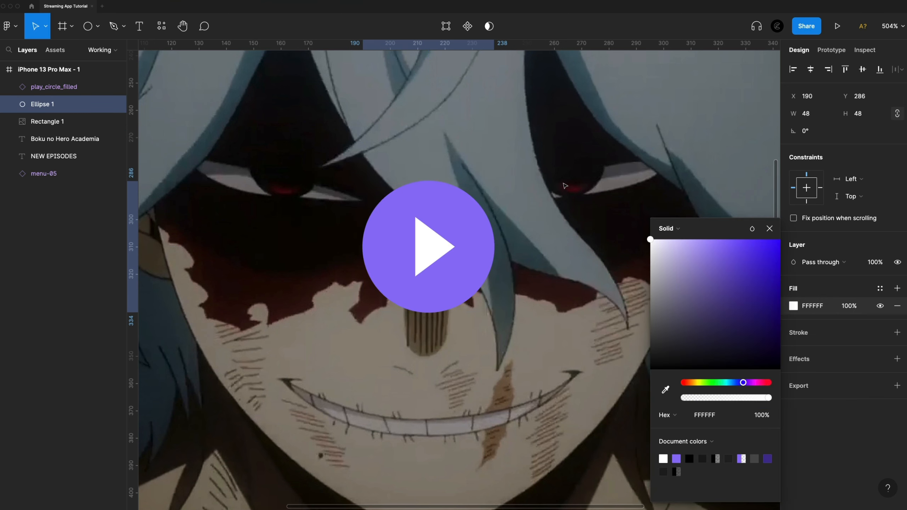
Group the play_circle_filled icon with Ellipse 1 and rename the group PlayIcon.
{"action": "left_click", "coordinate": [57, 87], "text": "shift"}
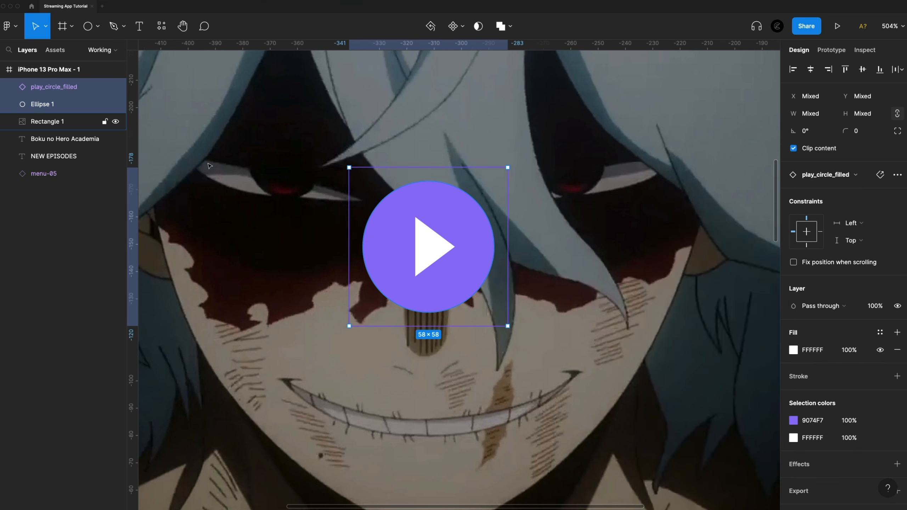
{"action": "key", "text": "super+g"}
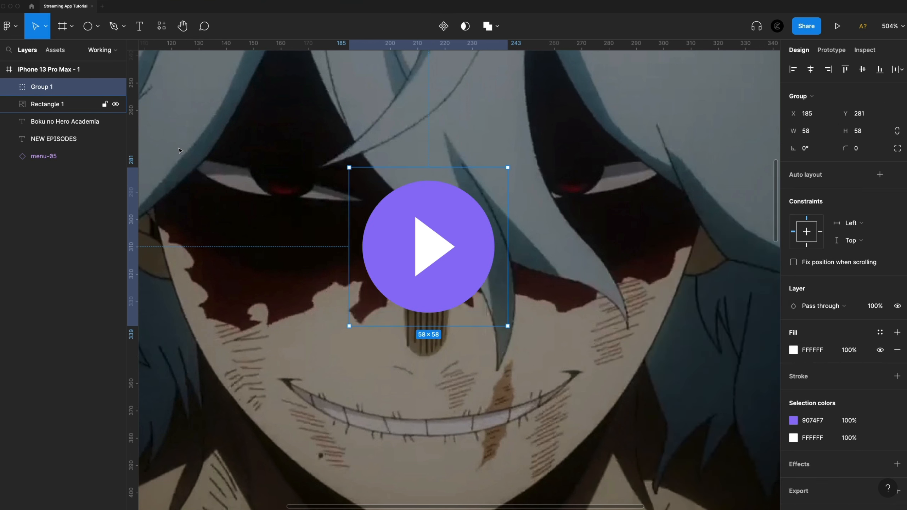
{"action": "double_click", "coordinate": [40, 87]}
{"action": "type", "text": "PlayIcon"}
{"action": "key", "text": "Return"}
{"action": "scroll", "coordinate": [204, 169], "scroll_direction": "down", "scroll_amount": 3}
{"action": "scroll", "coordinate": [205, 169], "scroll_direction": "down", "scroll_amount": 2}
{"action": "left_click", "coordinate": [666, 234]}
Draw a small circle of about 6 × 6 in the empty area just below the banner image.
{"action": "scroll", "coordinate": [644, 249], "scroll_direction": "left", "scroll_amount": 3}
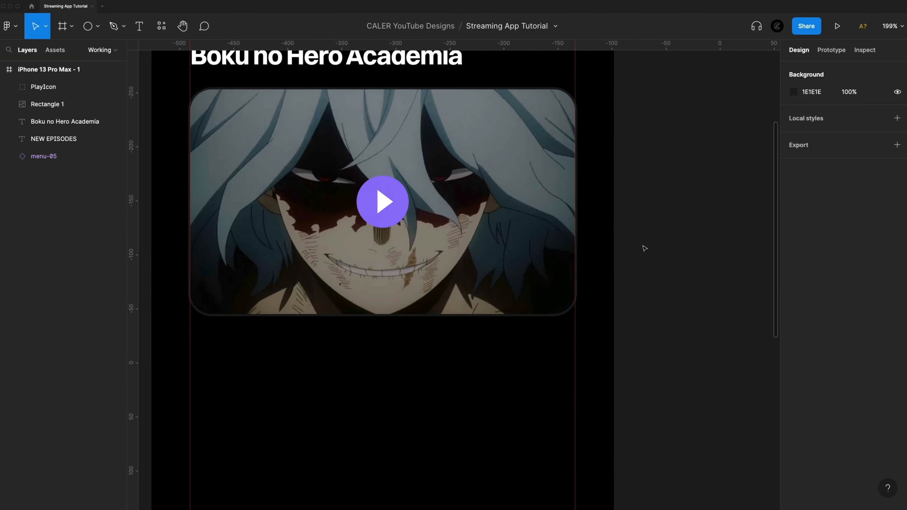
{"action": "scroll", "coordinate": [464, 370], "scroll_direction": "down", "scroll_amount": 3}
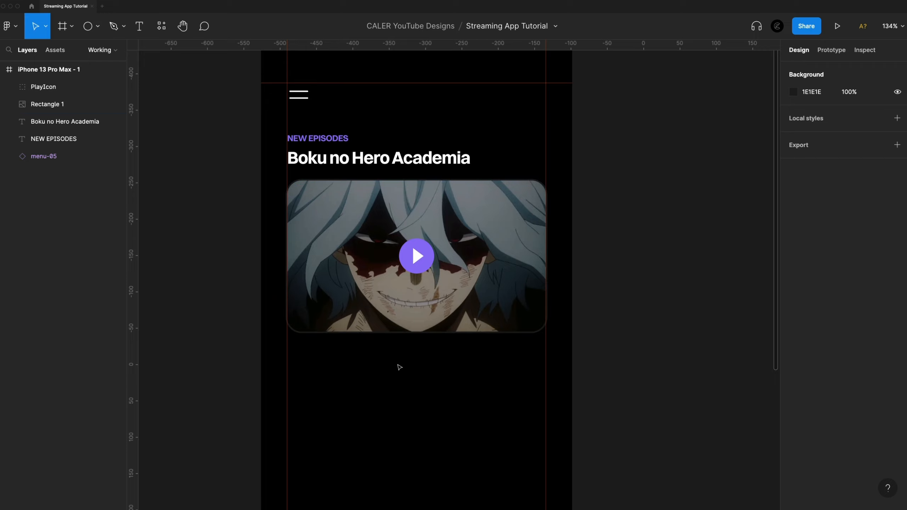
{"action": "scroll", "coordinate": [401, 370], "scroll_direction": "up", "scroll_amount": 4}
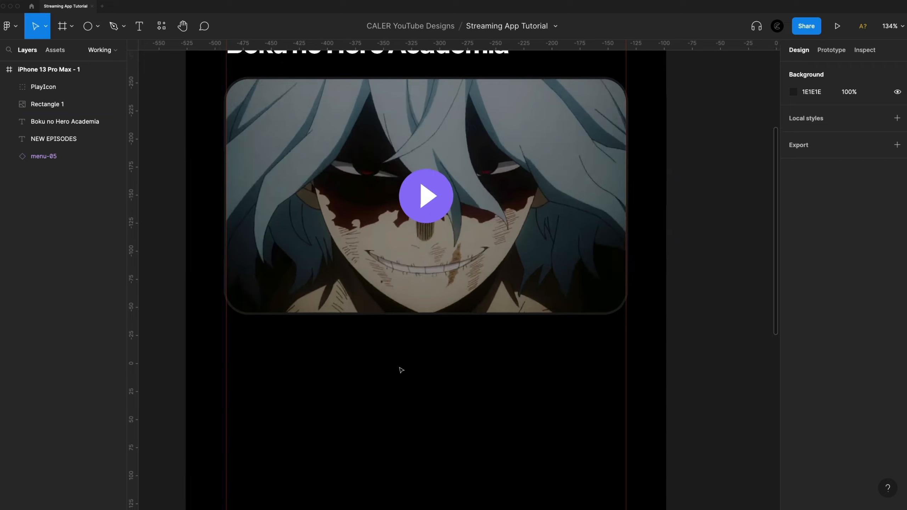
{"action": "scroll", "coordinate": [401, 370], "scroll_direction": "up", "scroll_amount": 1}
{"action": "scroll", "coordinate": [421, 378], "scroll_direction": "up", "scroll_amount": 2}
{"action": "key", "text": "o"}
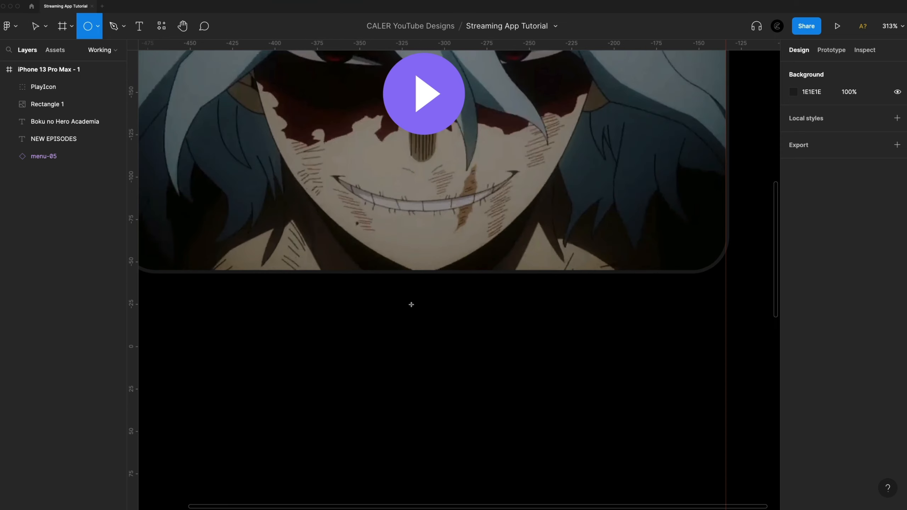
{"action": "left_click_drag", "start_coordinate": [396, 317], "coordinate": [407, 327]}
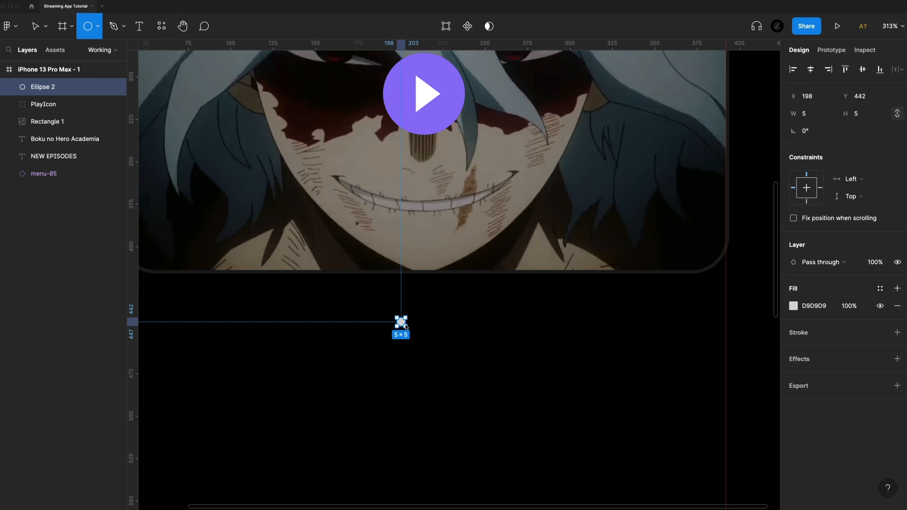
Set the fill of the small circle below the banner to 222124.
{"action": "scroll", "coordinate": [366, 364], "scroll_direction": "up", "scroll_amount": 4}
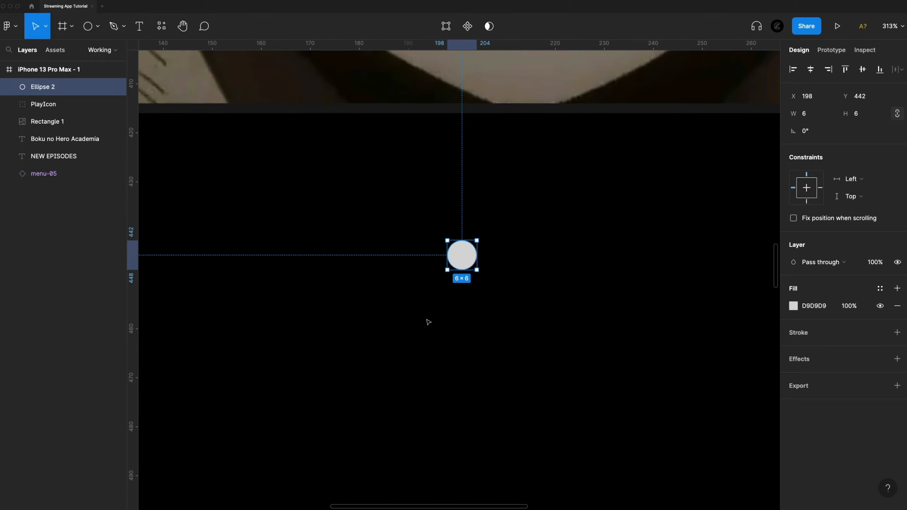
{"action": "left_click", "coordinate": [793, 306]}
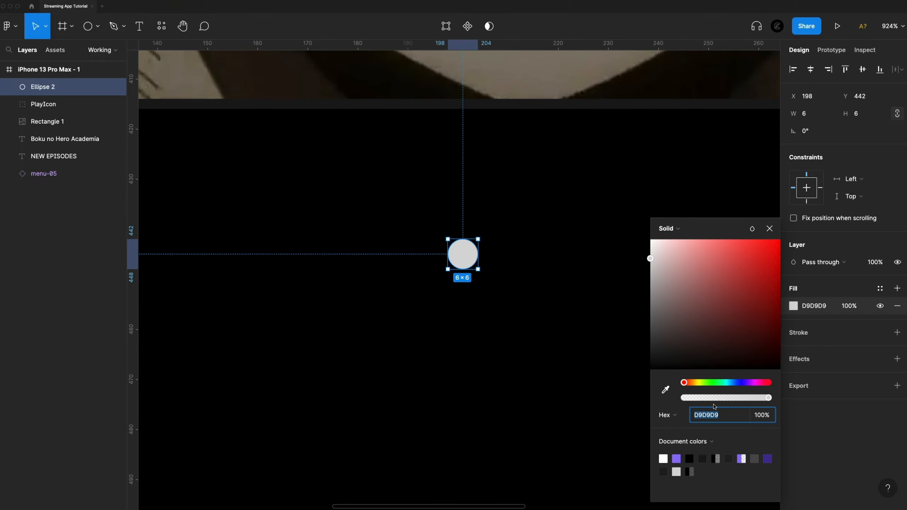
{"action": "type", "text": "22212"}
{"action": "type", "text": "4"}
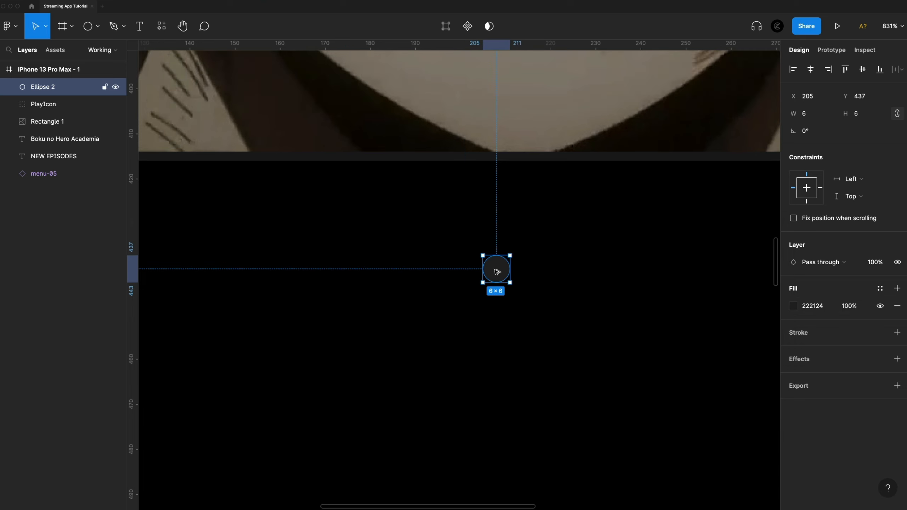
Duplicate the dark dot three times to its right, forming a row of four dots spaced 4 px apart.
{"action": "left_click_drag", "start_coordinate": [494, 270], "coordinate": [540, 272]}
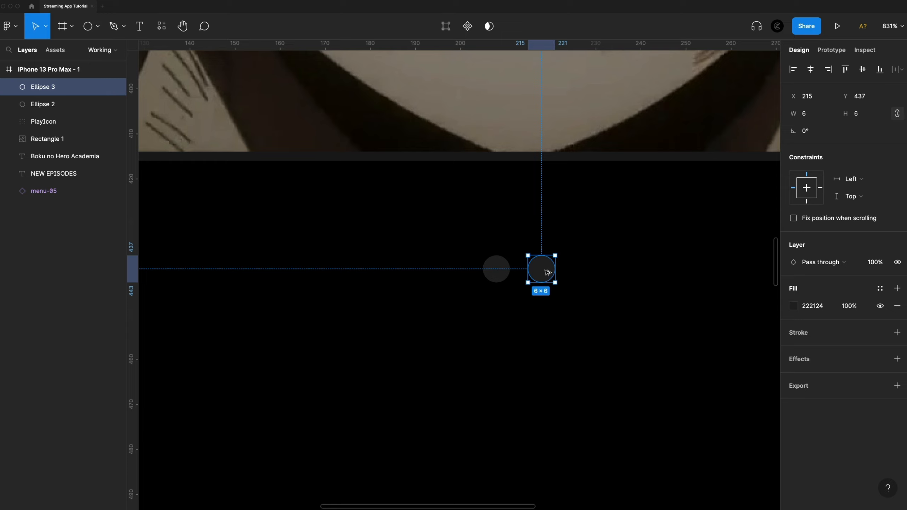
{"action": "left_click_drag", "start_coordinate": [545, 272], "coordinate": [588, 272]}
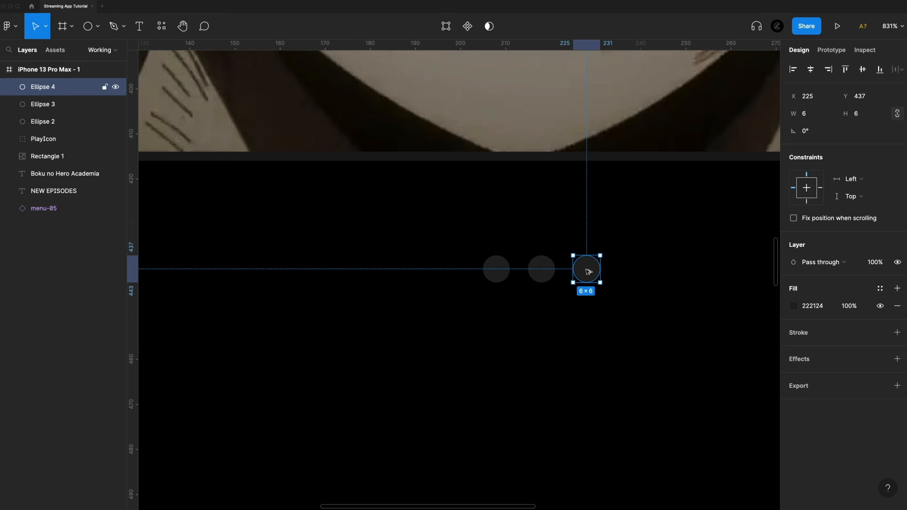
{"action": "key", "text": "super+d"}
{"action": "left_click", "coordinate": [507, 305]}
Draw an 18 × 6 rectangle to the left of the dots, matching their height.
{"action": "left_click", "coordinate": [87, 26]}
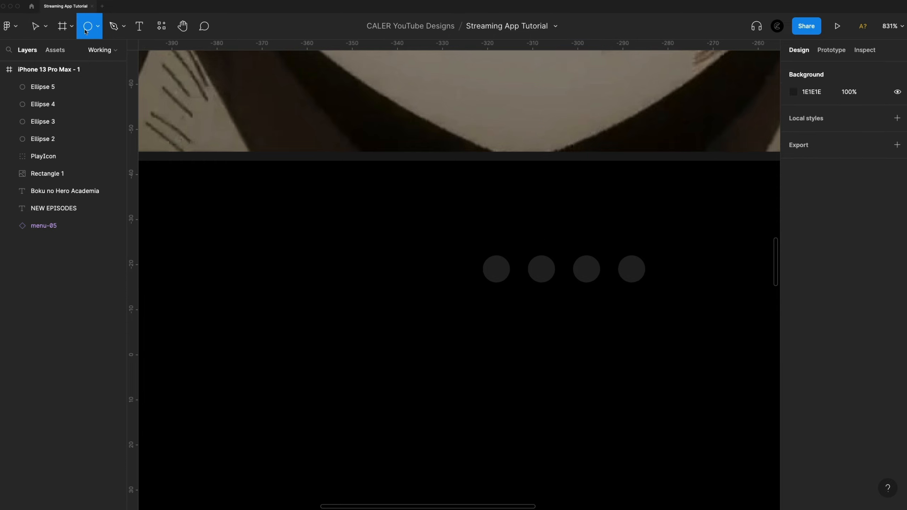
{"action": "left_click", "coordinate": [101, 28]}
{"action": "left_click", "coordinate": [75, 51]}
{"action": "left_click_drag", "start_coordinate": [469, 256], "coordinate": [388, 282]}
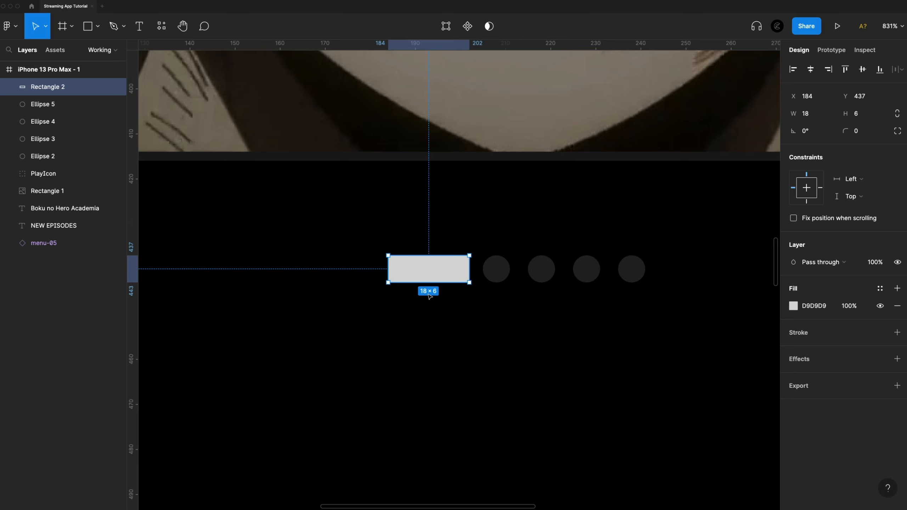
Style the rectangle with a corner radius of 100 and a 9074F7 fill, spacing it 4 px from the first dot.
{"action": "left_click", "coordinate": [863, 135]}
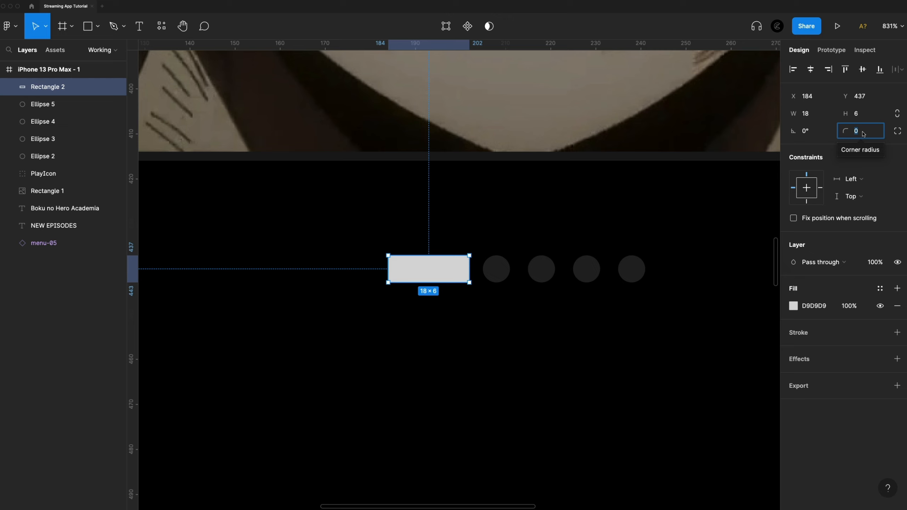
{"action": "type", "text": "100"}
{"action": "left_click", "coordinate": [793, 306]}
{"action": "left_click", "coordinate": [678, 458]}
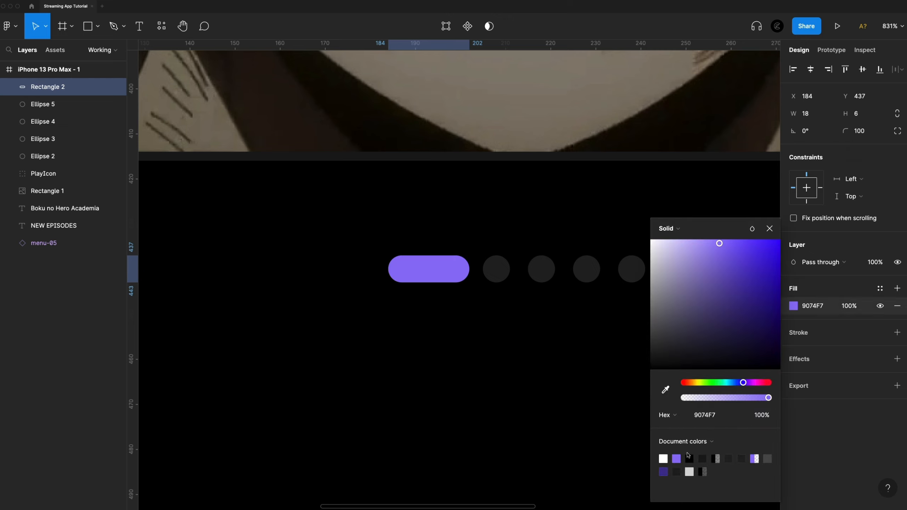
{"action": "left_click_drag", "start_coordinate": [449, 266], "coordinate": [445, 268]}
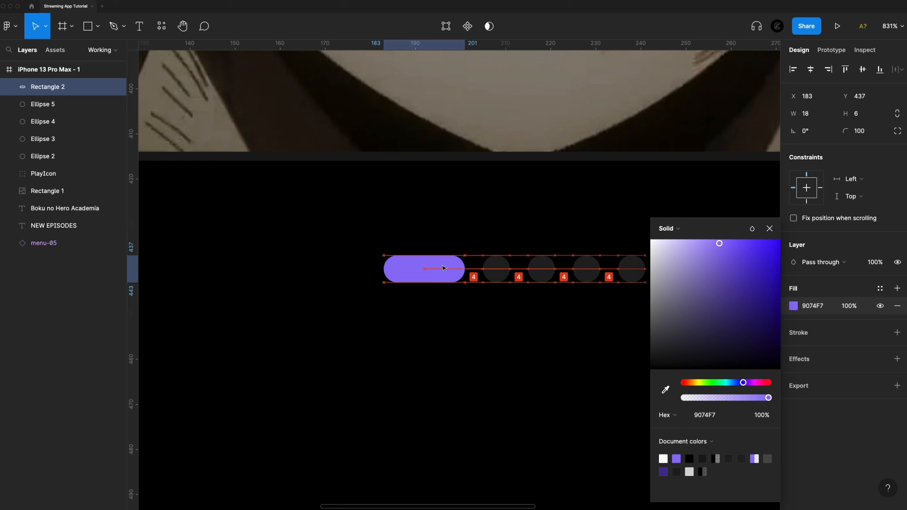
Group the purple pill with the four dots and rename the group Paging.
{"action": "left_click_drag", "start_coordinate": [704, 317], "coordinate": [377, 238]}
{"action": "key", "text": "ctrl+g"}
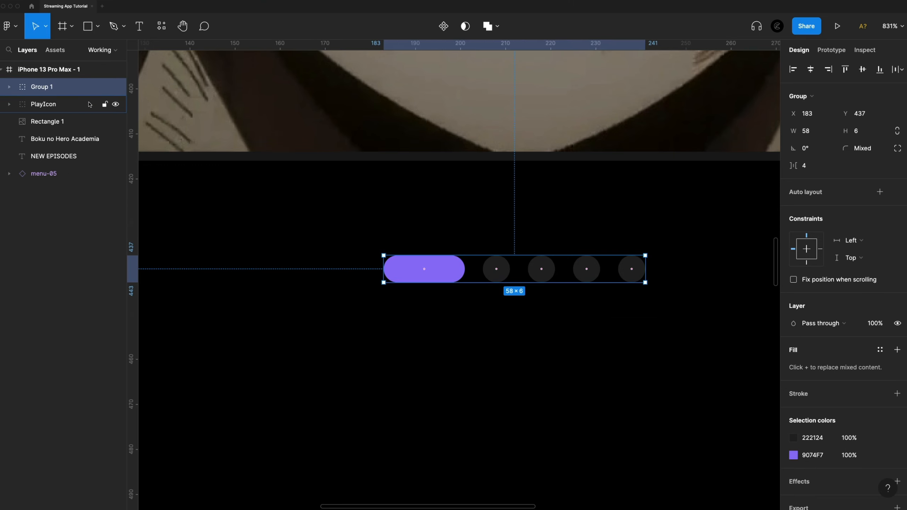
{"action": "key", "text": "ctrl+r"}
{"action": "type", "text": "Paging"}
{"action": "key", "text": "Return"}
Center the Paging group horizontally in the phone frame and nudge it up 3 px toward the banner.
{"action": "scroll", "coordinate": [519, 335], "scroll_direction": "down", "scroll_amount": 5}
{"action": "left_click", "coordinate": [810, 69]}
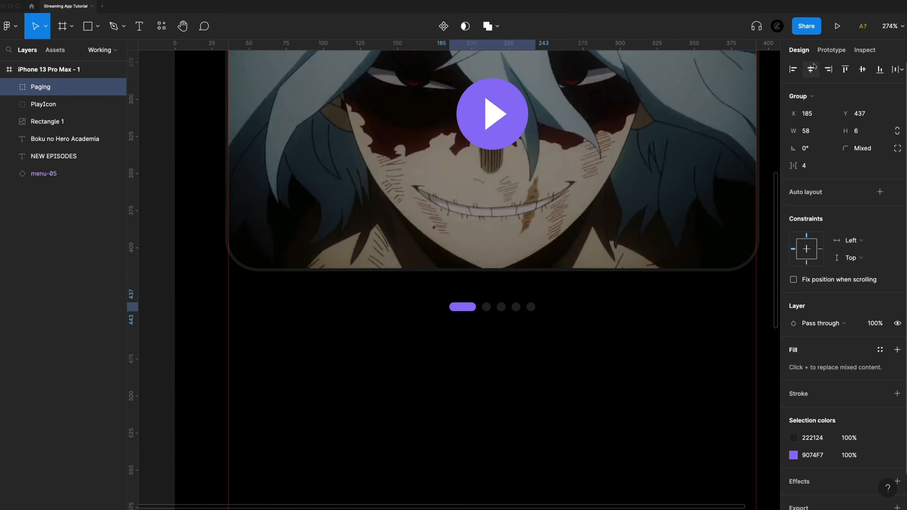
{"action": "scroll", "coordinate": [642, 328], "scroll_direction": "down", "scroll_amount": 2}
{"action": "scroll", "coordinate": [630, 326], "scroll_direction": "right", "scroll_amount": 1}
{"action": "key", "text": "alt"}
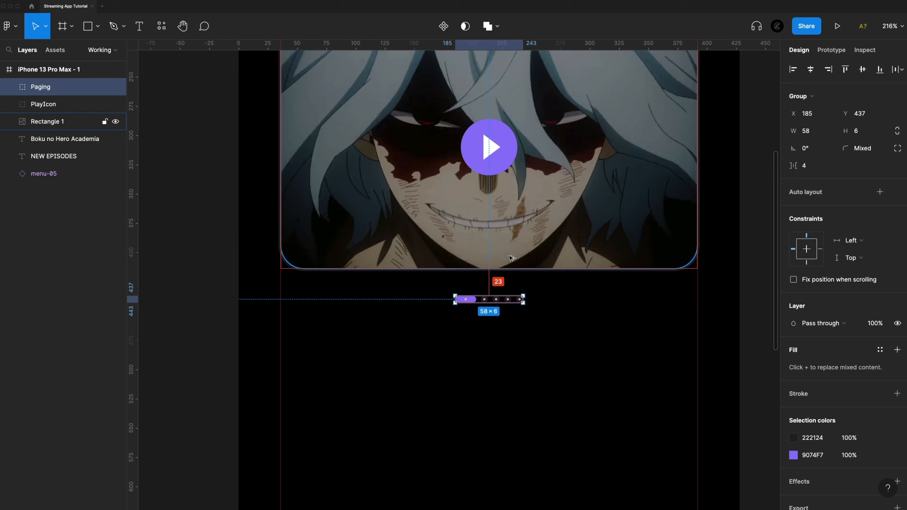
{"action": "key", "text": "Up"}
{"action": "key", "text": "Up"}
{"action": "key", "text": "Up"}
{"action": "key", "text": "Up"}
{"action": "key", "text": "Up"}
{"action": "key", "text": "Up"}
{"action": "key", "text": "Up"}
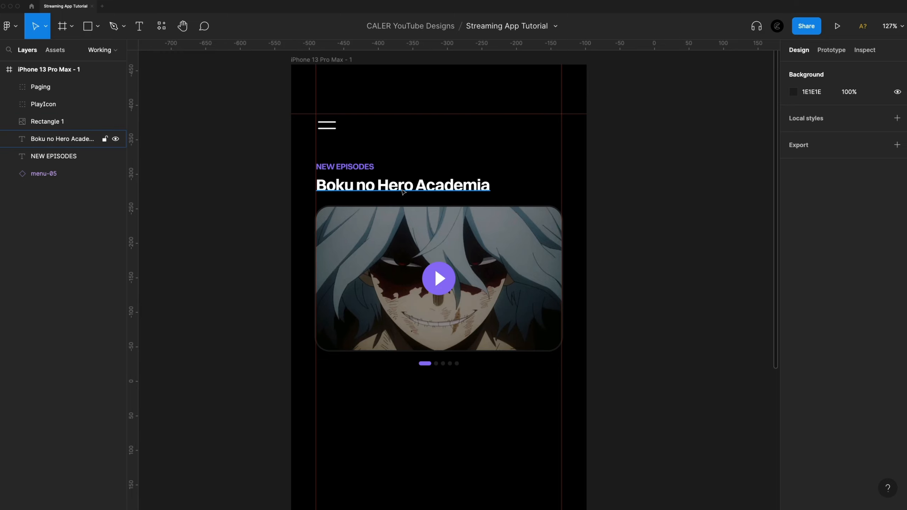
Duplicate the Boku no Hero Academia title below the paging dots at Y 472 and set the copy's font size to 20.
{"action": "left_click", "coordinate": [403, 192]}
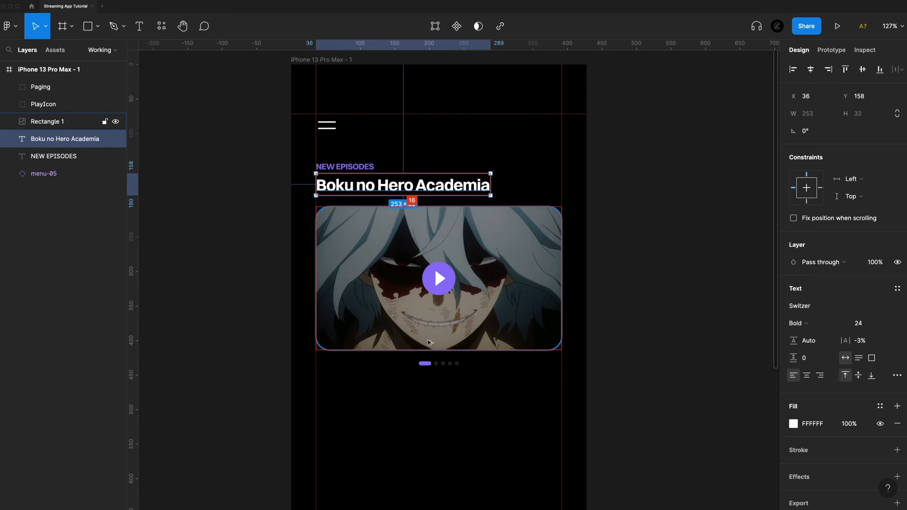
{"action": "left_click_drag", "start_coordinate": [375, 188], "coordinate": [364, 402]}
{"action": "scroll", "coordinate": [365, 402], "scroll_direction": "down", "scroll_amount": 6}
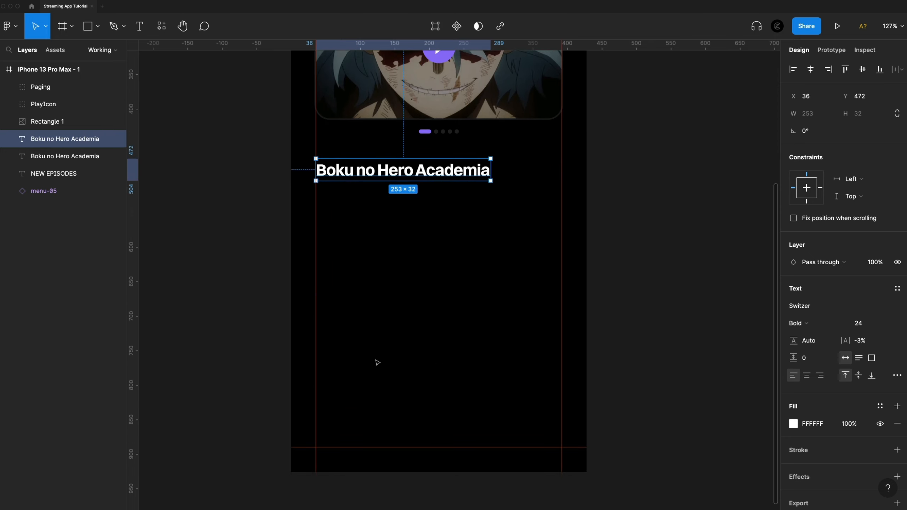
{"action": "left_click", "coordinate": [865, 324]}
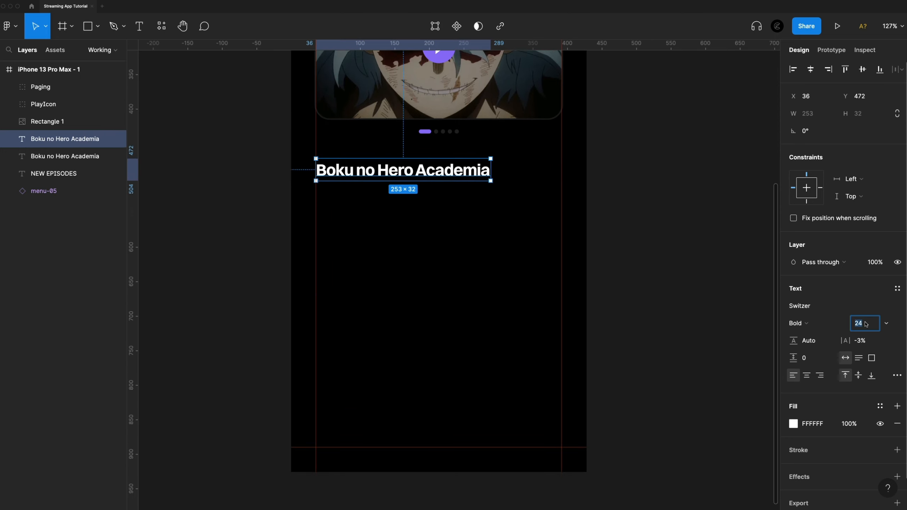
{"action": "type", "text": "20"}
{"action": "key", "text": "Return"}
Replace the text of the duplicated title below the paging dots with "Continue Watching".
{"action": "scroll", "coordinate": [390, 317], "scroll_direction": "up", "scroll_amount": 3}
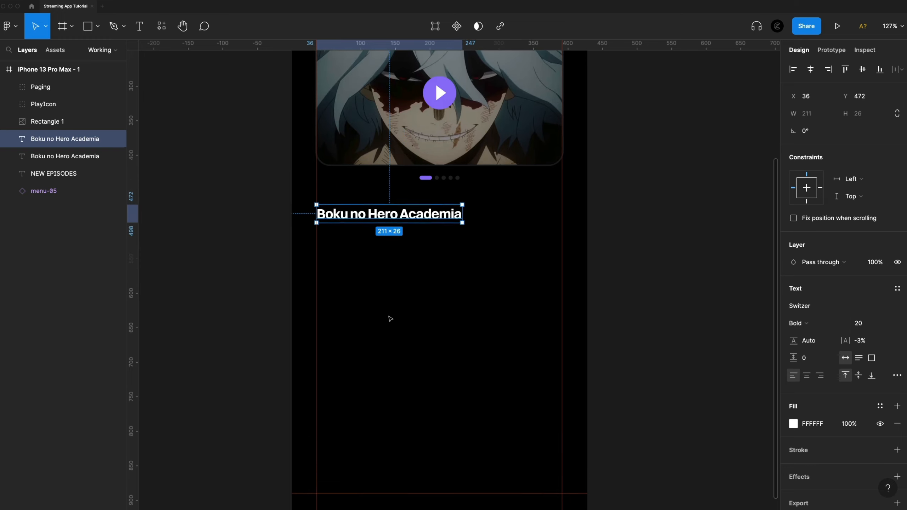
{"action": "scroll", "coordinate": [391, 318], "scroll_direction": "up", "scroll_amount": 5}
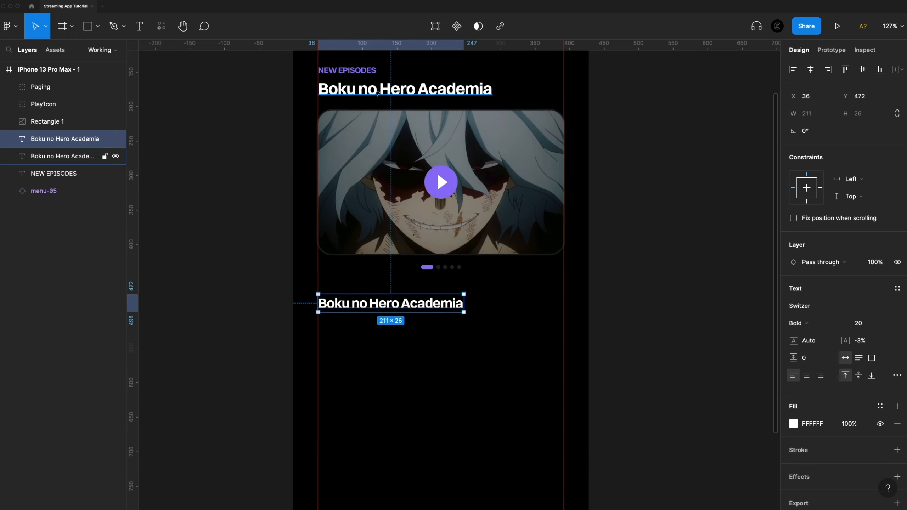
{"action": "scroll", "coordinate": [441, 344], "scroll_direction": "down", "scroll_amount": 6}
{"action": "double_click", "coordinate": [360, 170]}
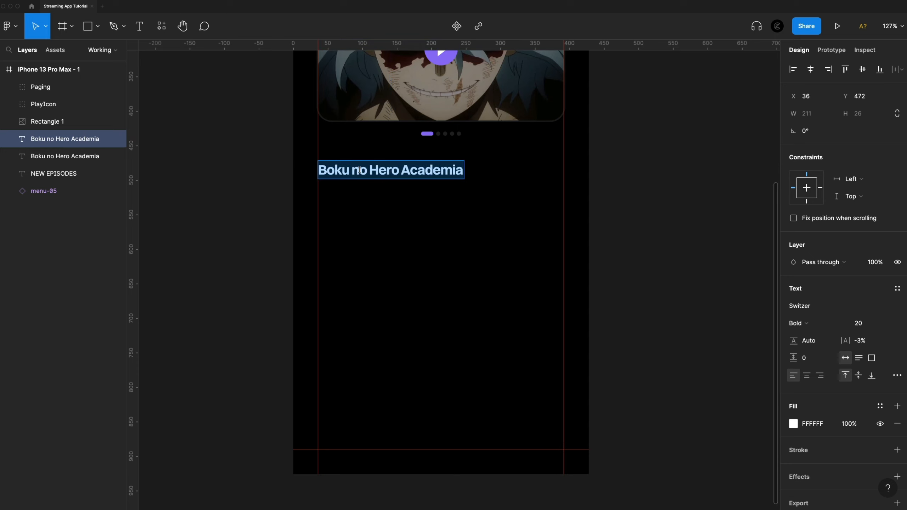
{"action": "type", "text": "Continue Watching"}
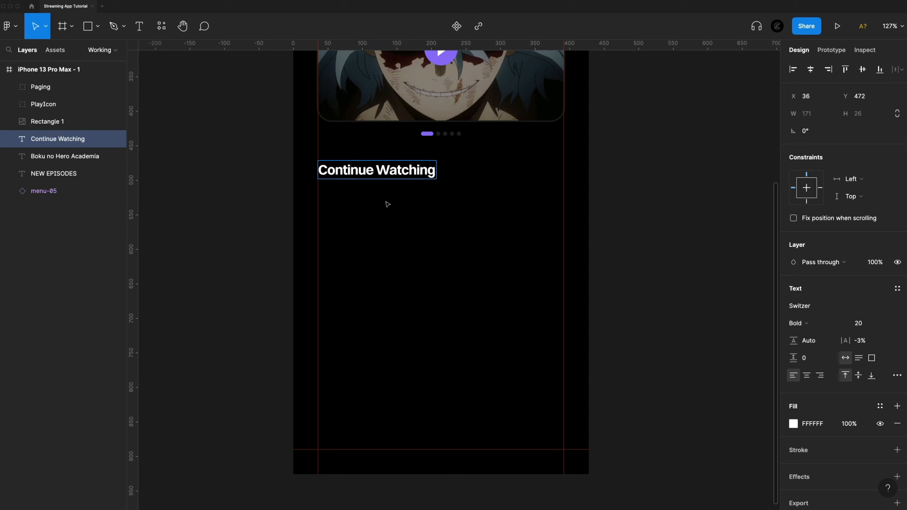
{"action": "key", "text": "Escape"}
{"action": "scroll", "coordinate": [387, 202], "scroll_direction": "up", "scroll_amount": 10}
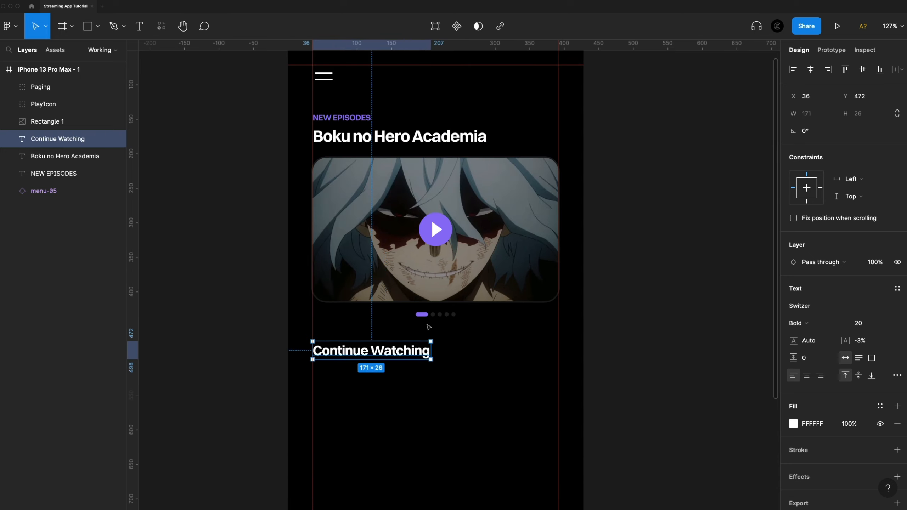
{"action": "key", "text": "alt"}
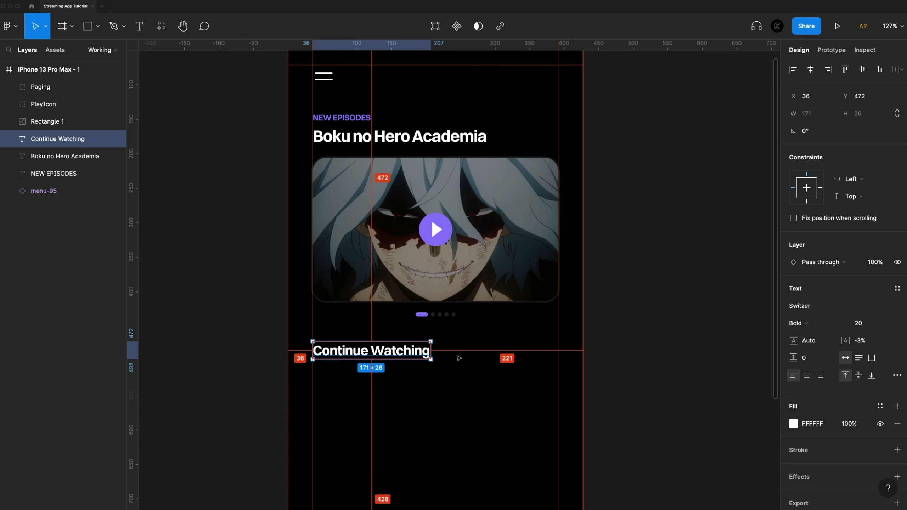
{"action": "left_click", "coordinate": [459, 358]}
{"action": "left_click", "coordinate": [352, 117]}
{"action": "key", "text": "alt"}
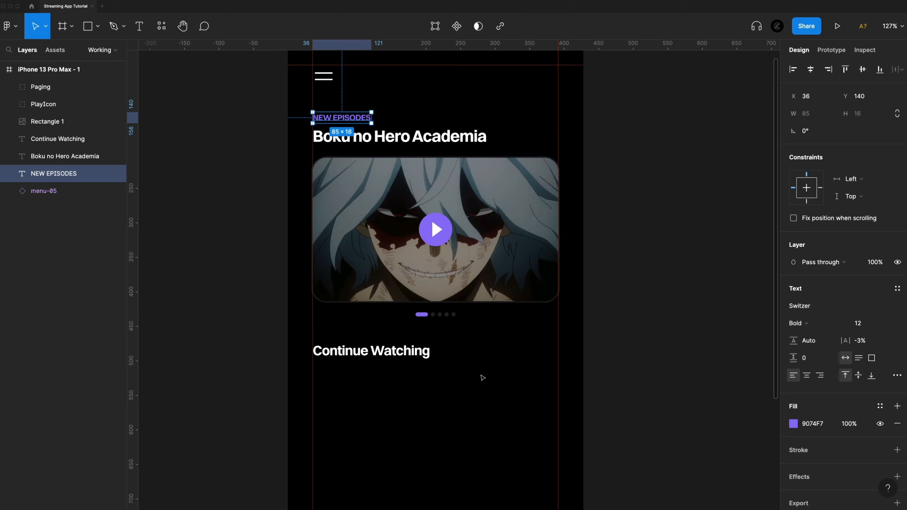
Draw a rectangle about 197 × 132 px below the Continue Watching heading, starting at the left margin guide.
{"action": "scroll", "coordinate": [482, 378], "scroll_direction": "down", "scroll_amount": 5}
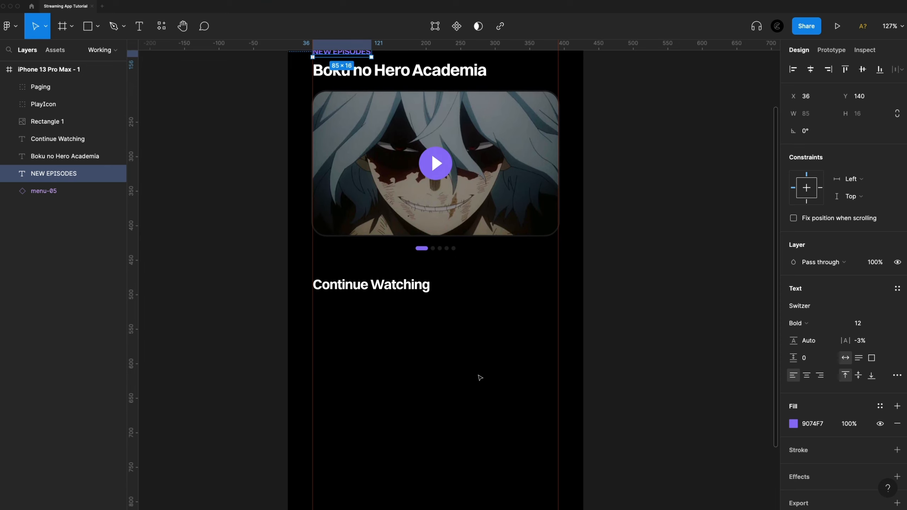
{"action": "left_click", "coordinate": [475, 373]}
{"action": "scroll", "coordinate": [410, 286], "scroll_direction": "down", "scroll_amount": 8}
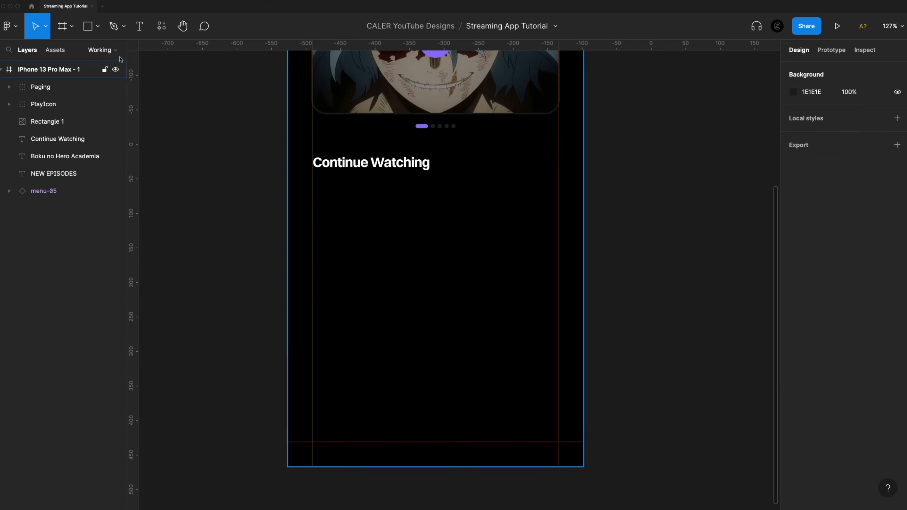
{"action": "left_click", "coordinate": [97, 26]}
{"action": "left_click", "coordinate": [119, 51]}
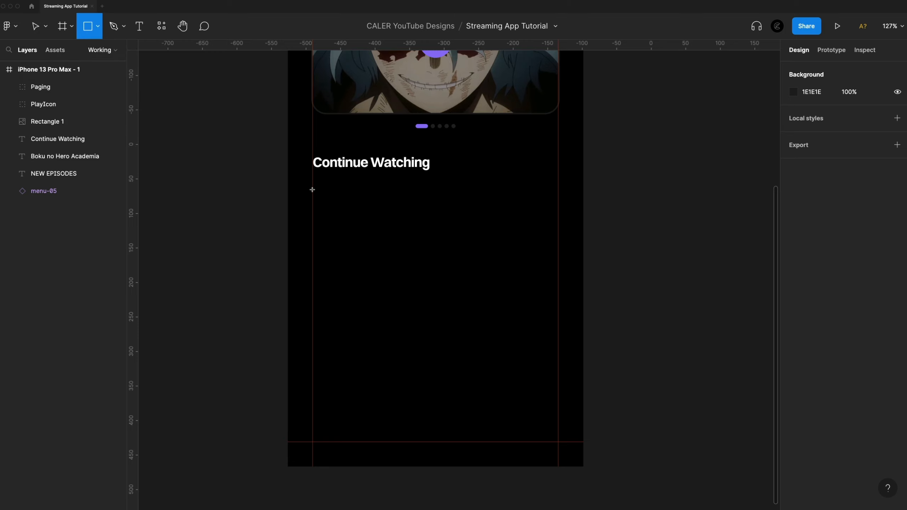
{"action": "mouse_move", "coordinate": [312, 186]}
{"action": "left_mouse_down"}
{"action": "mouse_move", "coordinate": [379, 244]}
{"action": "mouse_move", "coordinate": [449, 277]}
{"action": "left_mouse_up"}
Set the new rectangle's size to 212 × 124 and its corner radius to 8.
{"action": "left_click", "coordinate": [821, 115]}
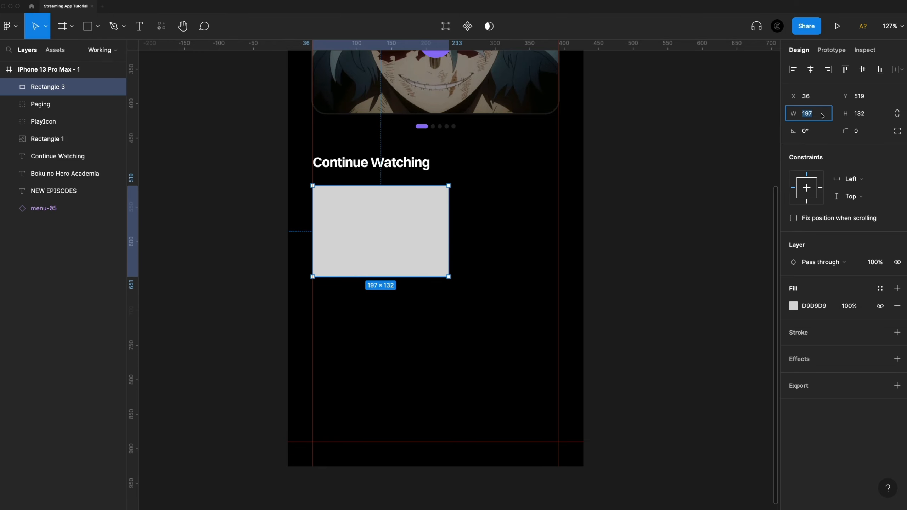
{"action": "type", "text": "212"}
{"action": "key", "text": "Tab"}
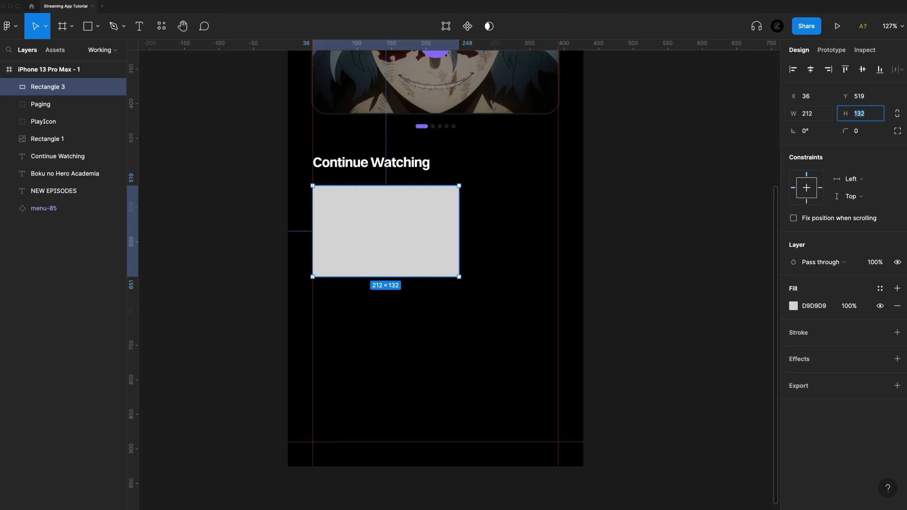
{"action": "type", "text": "124"}
{"action": "key", "text": "Return"}
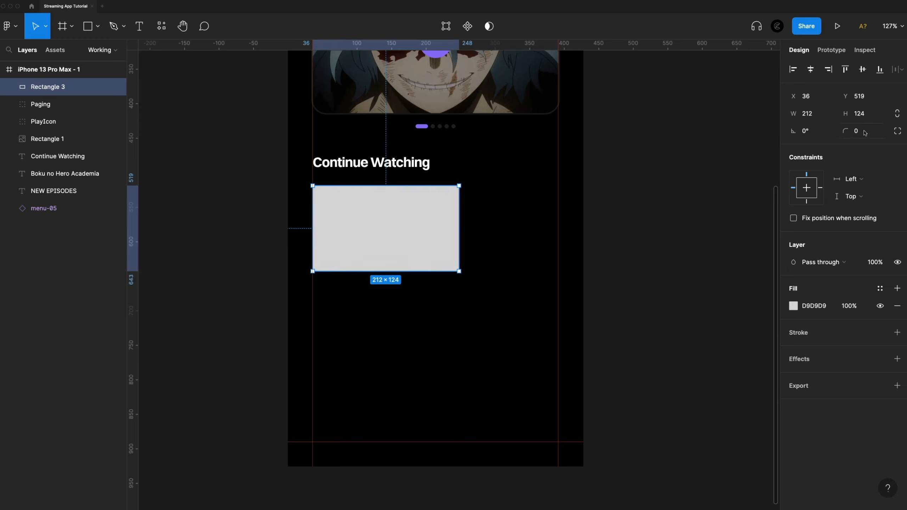
{"action": "left_click", "coordinate": [864, 133]}
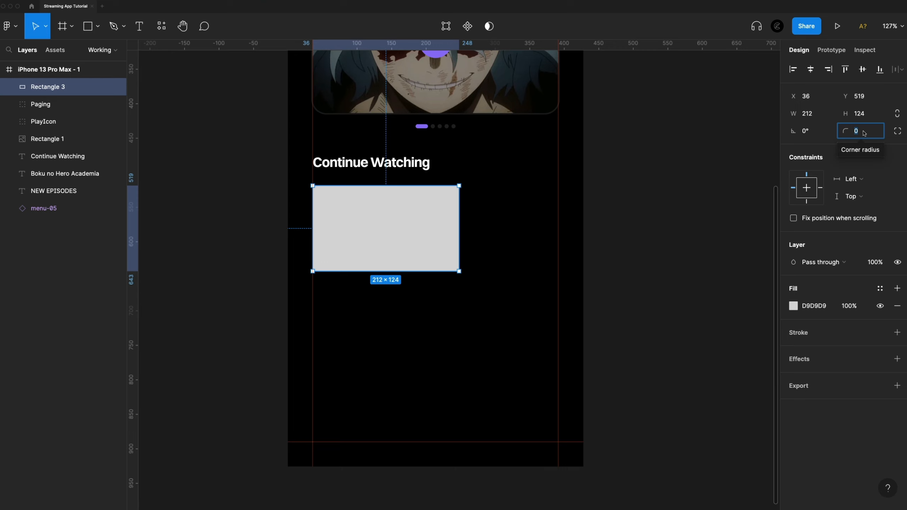
{"action": "type", "text": "8"}
{"action": "key", "text": "Return"}
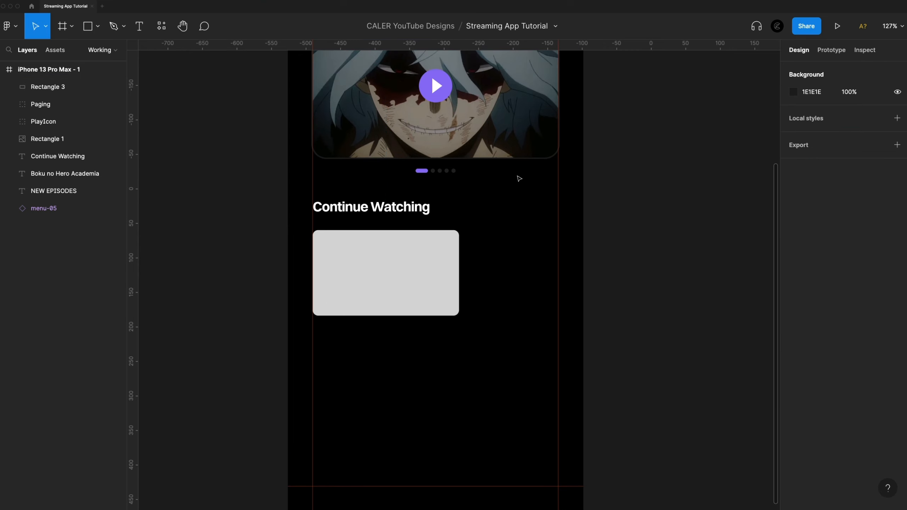
Check the featured banner's corner radius and reselect the rectangle below Continue Watching.
{"action": "left_click", "coordinate": [90, 138]}
{"action": "scroll", "coordinate": [435, 179], "scroll_direction": "up", "scroll_amount": 3}
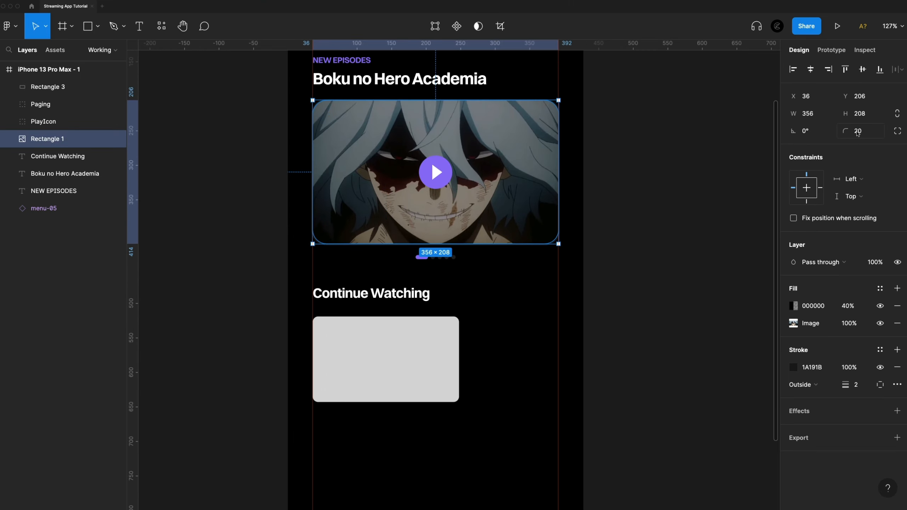
{"action": "left_click", "coordinate": [433, 364]}
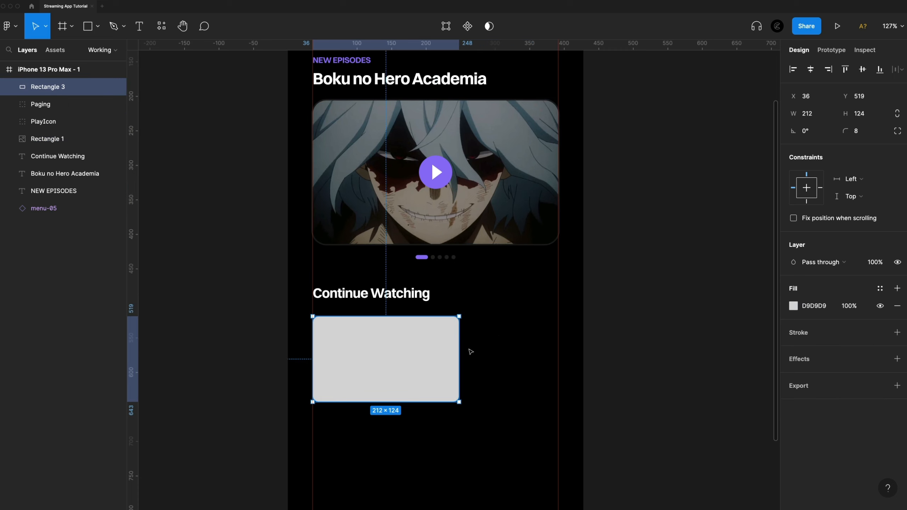
Nudge the rectangle up to Y 514, leaving a 16 px gap below the Continue Watching heading.
{"action": "scroll", "coordinate": [486, 325], "scroll_direction": "down", "scroll_amount": 1}
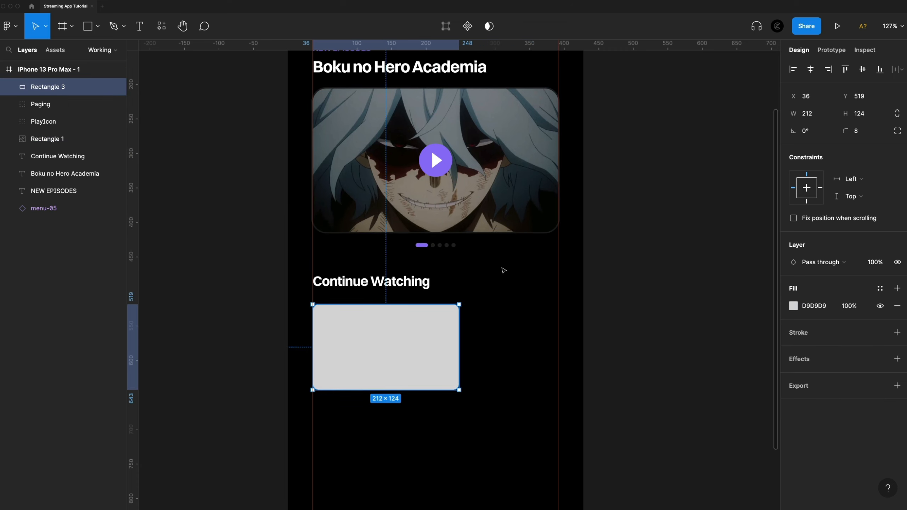
{"action": "scroll", "coordinate": [502, 277], "scroll_direction": "down", "scroll_amount": 3}
{"action": "left_click", "coordinate": [504, 281]}
{"action": "left_click", "coordinate": [392, 261]}
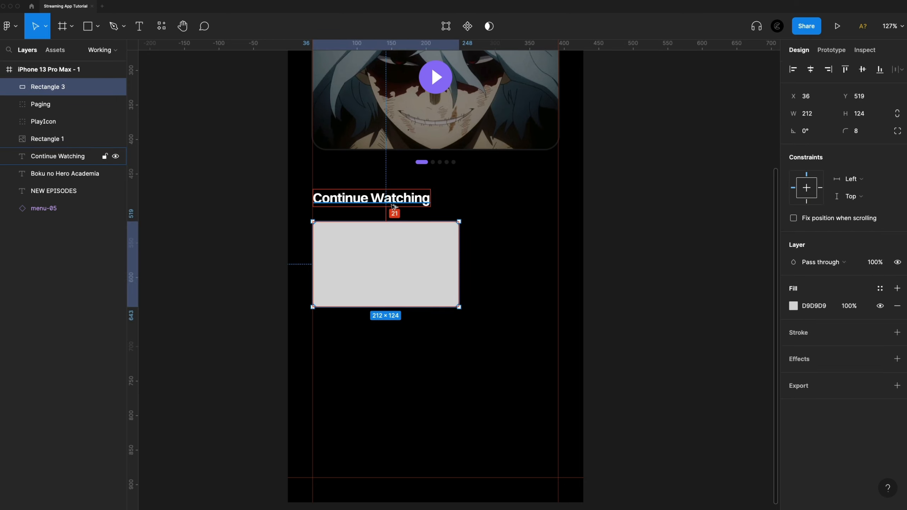
{"action": "key", "text": "Up"}
{"action": "key", "text": "Up"}
{"action": "key", "text": "Up"}
{"action": "key", "text": "Up"}
{"action": "key", "text": "Up"}
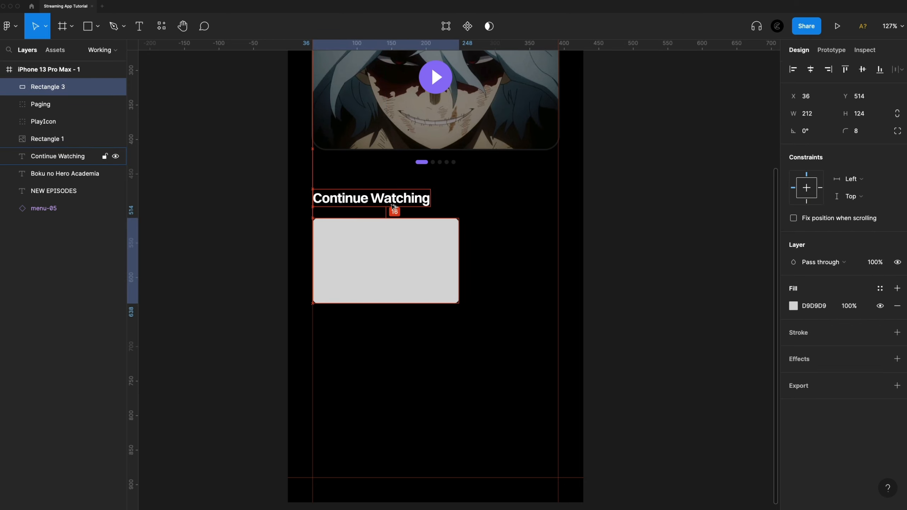
Replace the rectangle's solid fill with the image of the blue-haired anime character.
{"action": "scroll", "coordinate": [394, 206], "scroll_direction": "down", "scroll_amount": 2}
{"action": "left_click", "coordinate": [793, 306]}
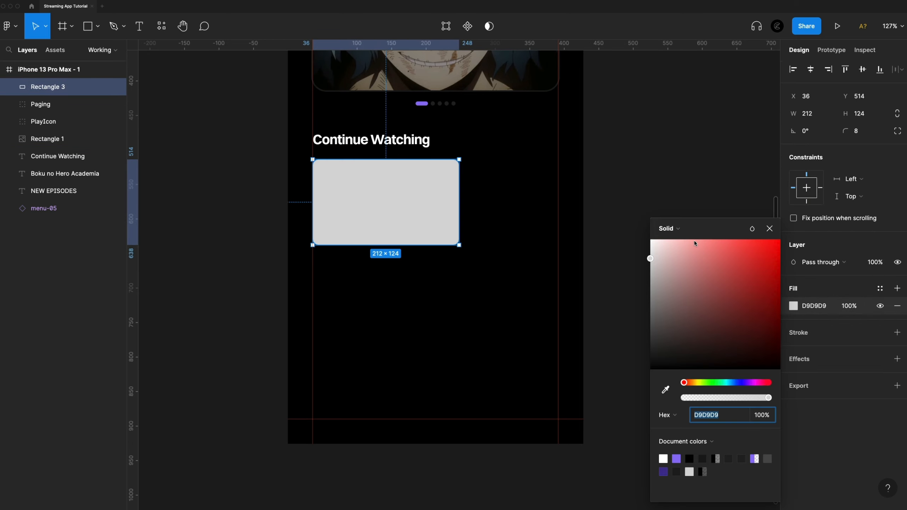
{"action": "left_click", "coordinate": [668, 228]}
{"action": "left_click", "coordinate": [671, 295]}
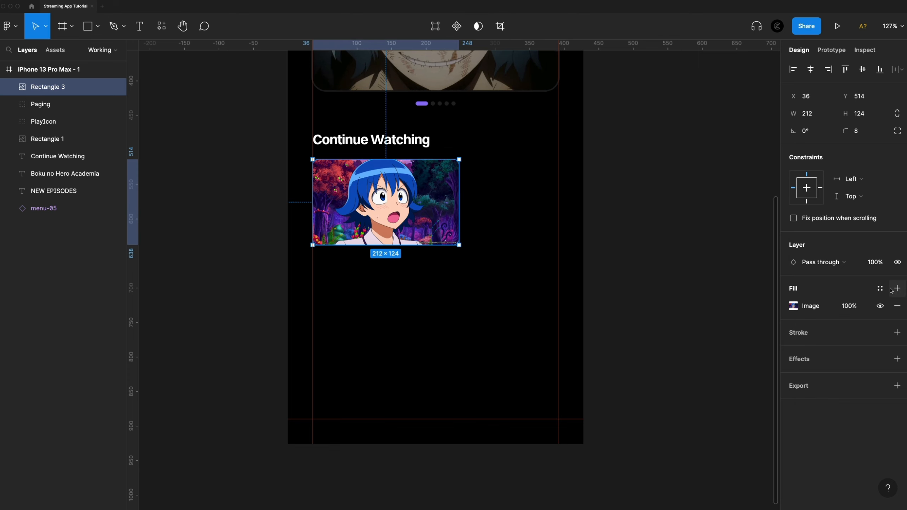
Add a black 000000 fill at 40% opacity over the image in the Continue Watching card.
{"action": "left_click", "coordinate": [897, 289]}
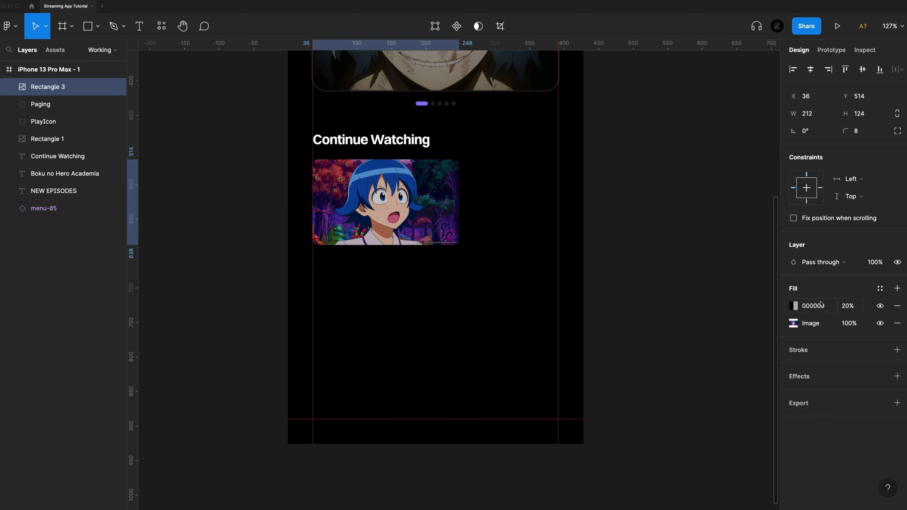
{"action": "left_click", "coordinate": [856, 306]}
{"action": "type", "text": "40"}
{"action": "key", "text": "Return"}
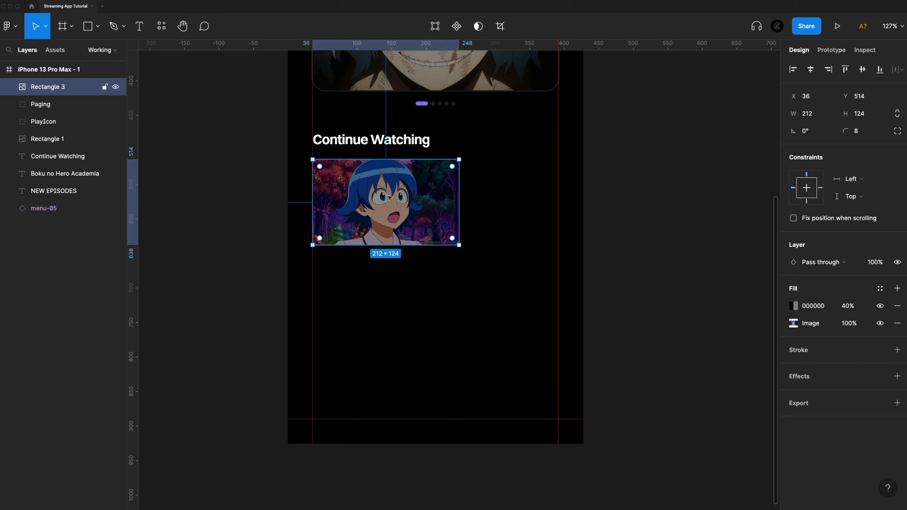
{"action": "left_click", "coordinate": [448, 282]}
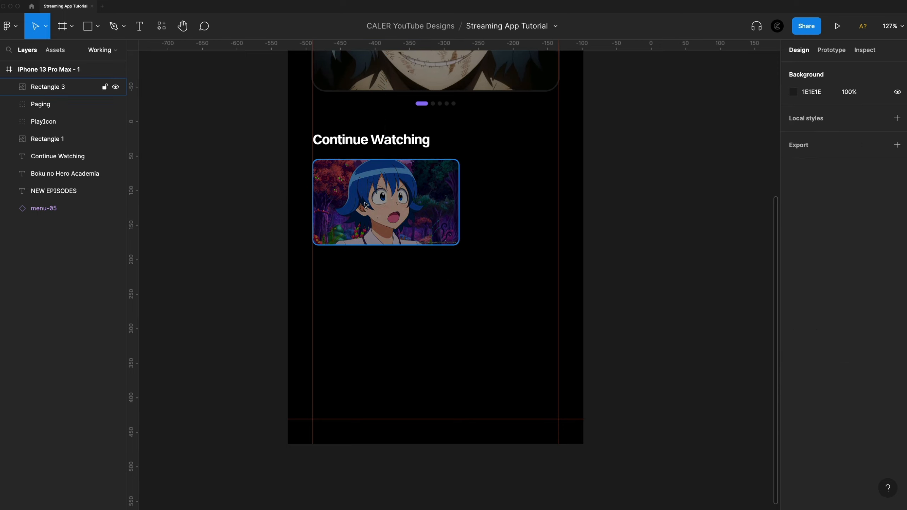
Add a stroke to the Continue Watching card, align it outside and set its thickness to 2.
{"action": "scroll", "coordinate": [366, 193], "scroll_direction": "up", "scroll_amount": 5}
{"action": "scroll", "coordinate": [497, 171], "scroll_direction": "up", "scroll_amount": 1}
{"action": "scroll", "coordinate": [497, 171], "scroll_direction": "left", "scroll_amount": 2}
{"action": "scroll", "coordinate": [572, 147], "scroll_direction": "down", "scroll_amount": 1}
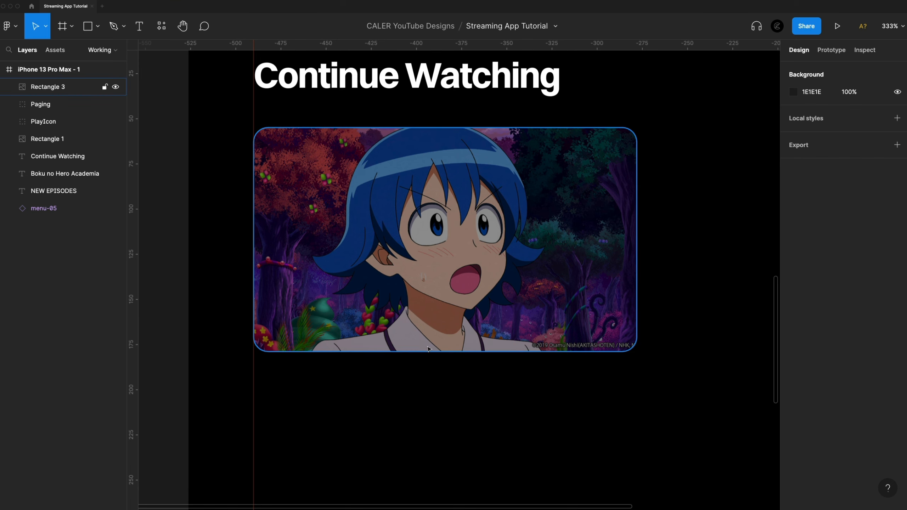
{"action": "left_click", "coordinate": [589, 184]}
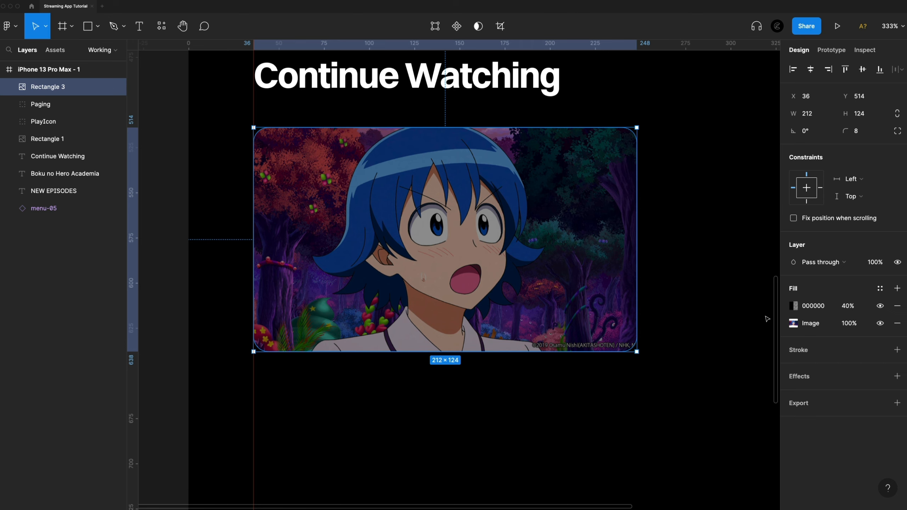
{"action": "left_click", "coordinate": [897, 349]}
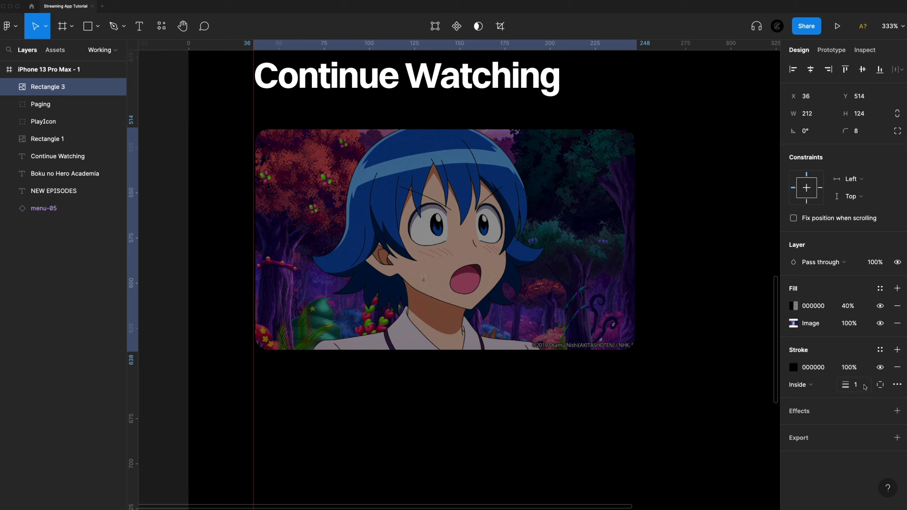
{"action": "left_click", "coordinate": [830, 385]}
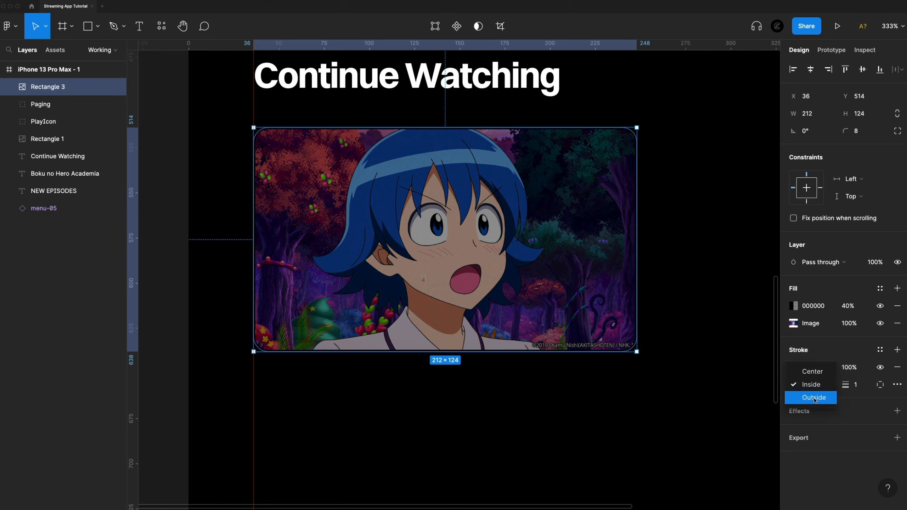
{"action": "left_click", "coordinate": [813, 397]}
{"action": "left_click", "coordinate": [864, 385]}
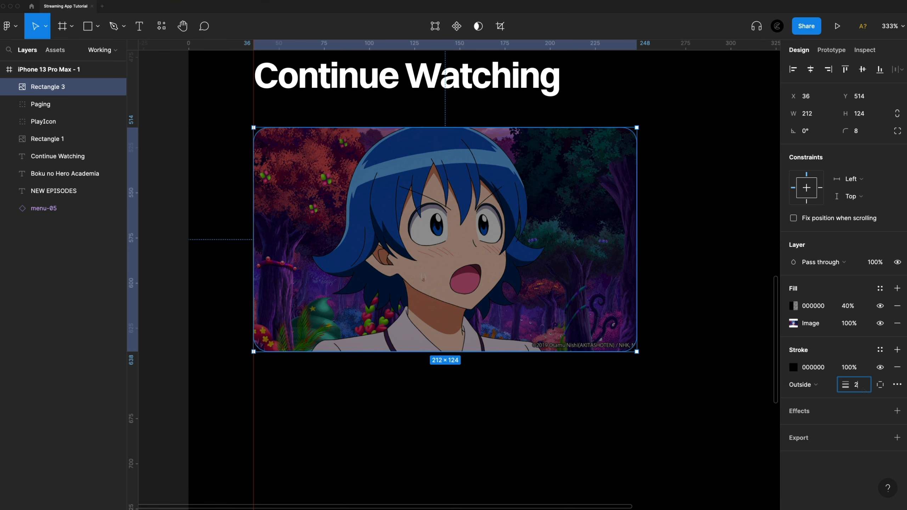
Change the card's stroke to a linear gradient running along its bottom edge from the left corner to the right corner.
{"action": "left_click", "coordinate": [792, 368]}
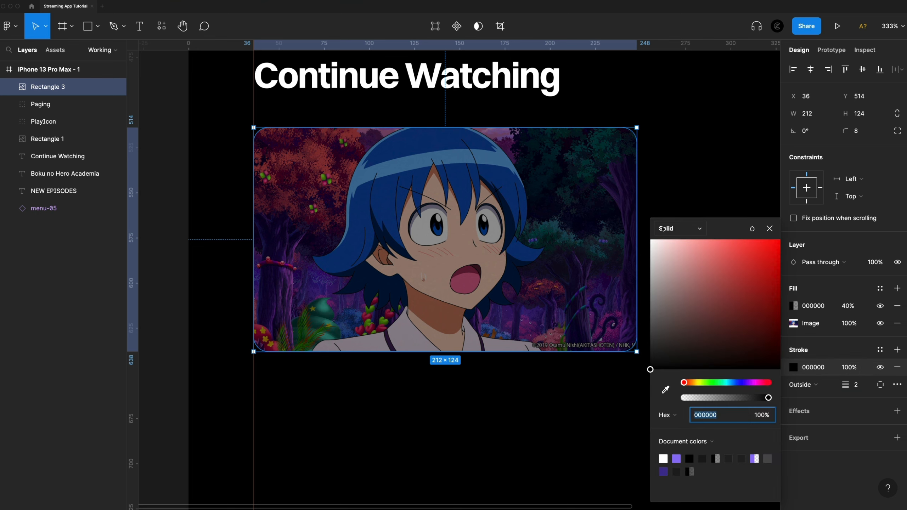
{"action": "left_click", "coordinate": [663, 229]}
{"action": "left_click", "coordinate": [689, 245]}
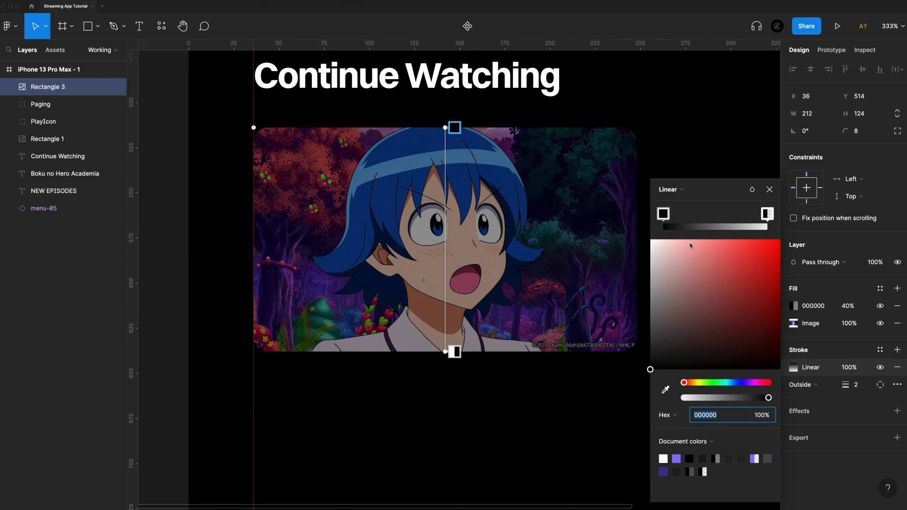
{"action": "mouse_move", "coordinate": [444, 128]}
{"action": "left_mouse_down"}
{"action": "mouse_move", "coordinate": [254, 143]}
{"action": "mouse_move", "coordinate": [254, 351]}
{"action": "left_mouse_up"}
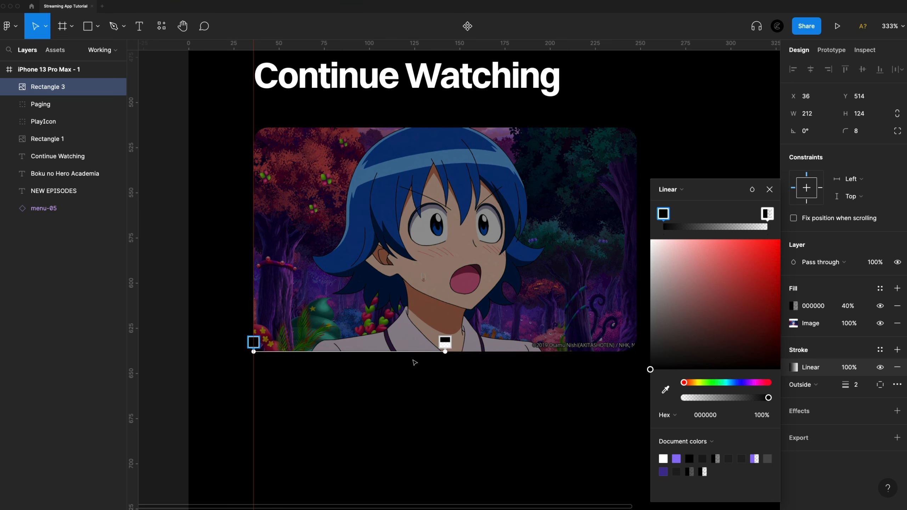
{"action": "left_click_drag", "start_coordinate": [445, 352], "coordinate": [637, 355]}
{"action": "scroll", "coordinate": [637, 355], "scroll_direction": "down", "scroll_amount": 1}
{"action": "scroll", "coordinate": [637, 354], "scroll_direction": "up", "scroll_amount": 2}
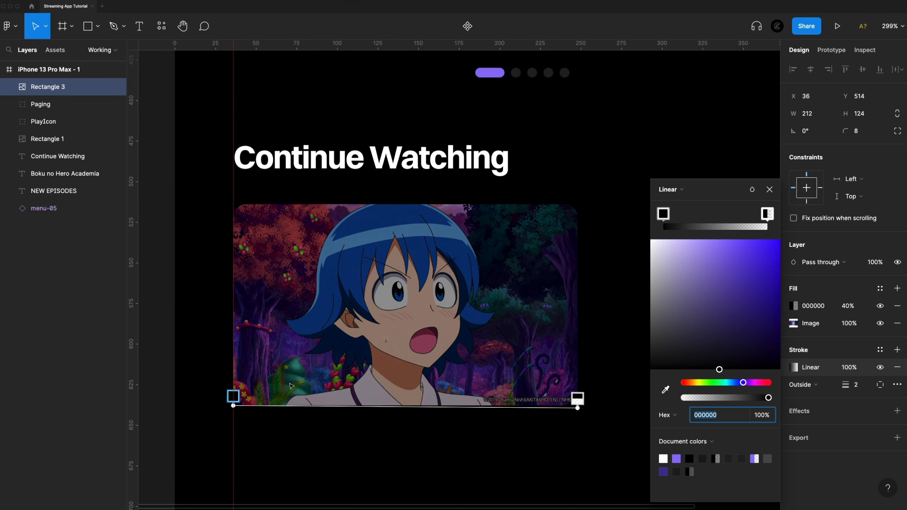
{"action": "scroll", "coordinate": [611, 328], "scroll_direction": "down", "scroll_amount": 1}
{"action": "scroll", "coordinate": [610, 328], "scroll_direction": "left", "scroll_amount": 1}
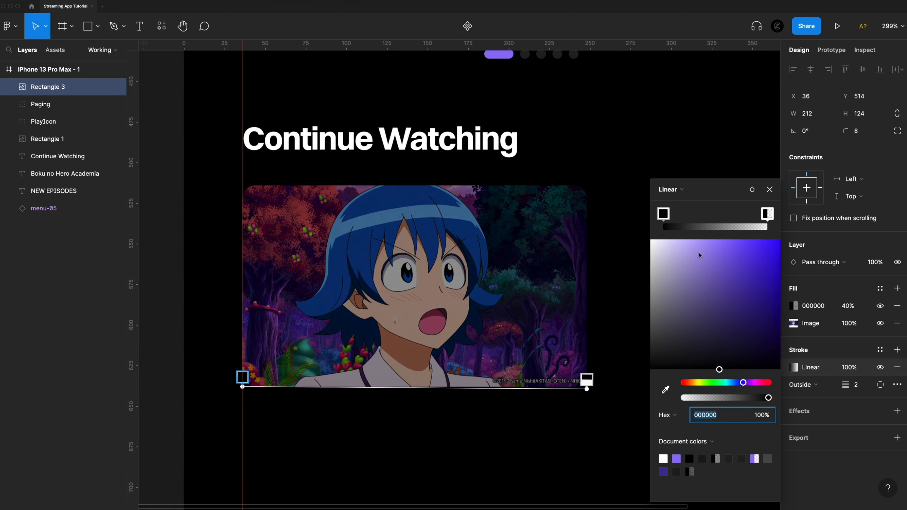
Color the stroke gradient's left stop purple 9074F7 and its right stop 1A191B.
{"action": "left_click", "coordinate": [677, 459]}
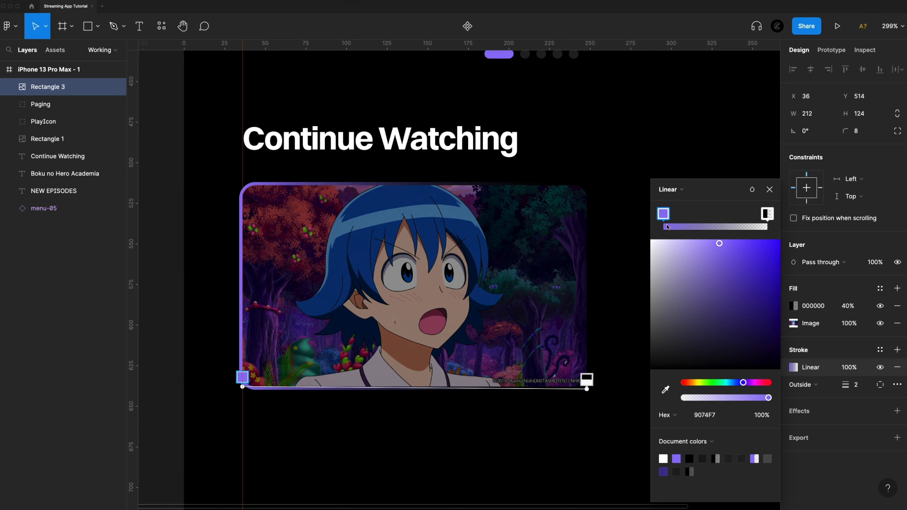
{"action": "left_click", "coordinate": [767, 214]}
{"action": "left_click", "coordinate": [723, 418]}
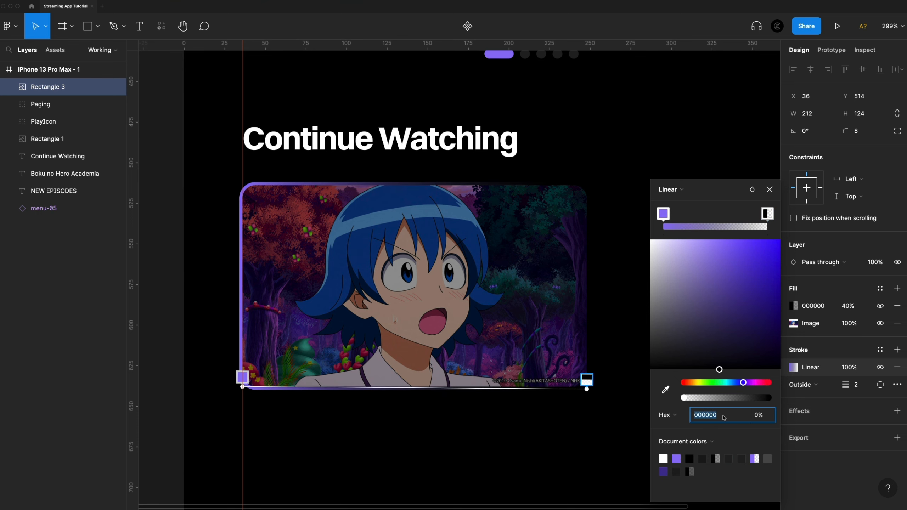
{"action": "type", "text": "1a191b"}
{"action": "key", "text": "Return"}
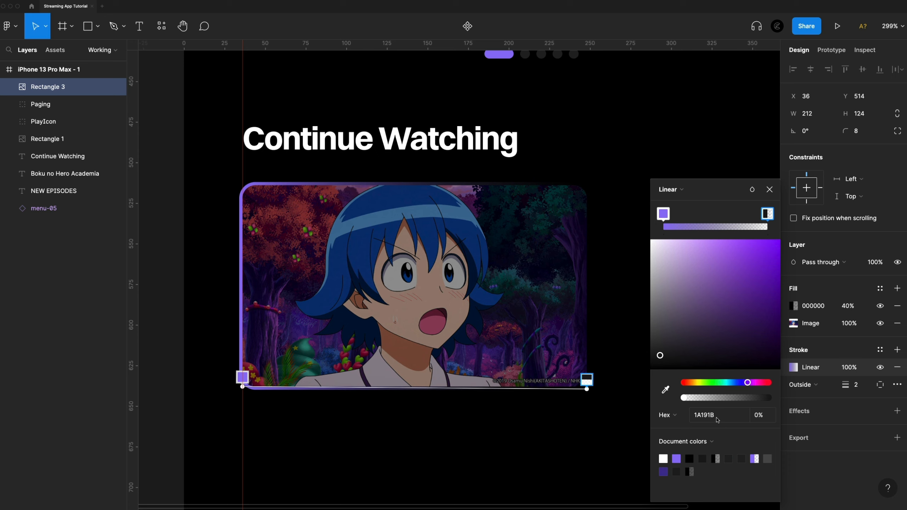
Add a middle stop to the card's stroke gradient and make it purple 9074F7 at 100% opacity.
{"action": "left_click", "coordinate": [712, 228]}
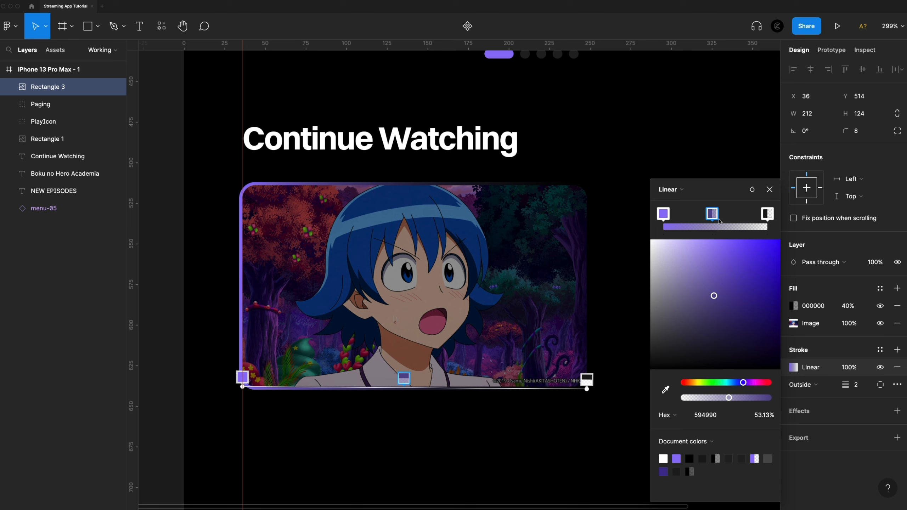
{"action": "left_click_drag", "start_coordinate": [730, 396], "coordinate": [771, 397]}
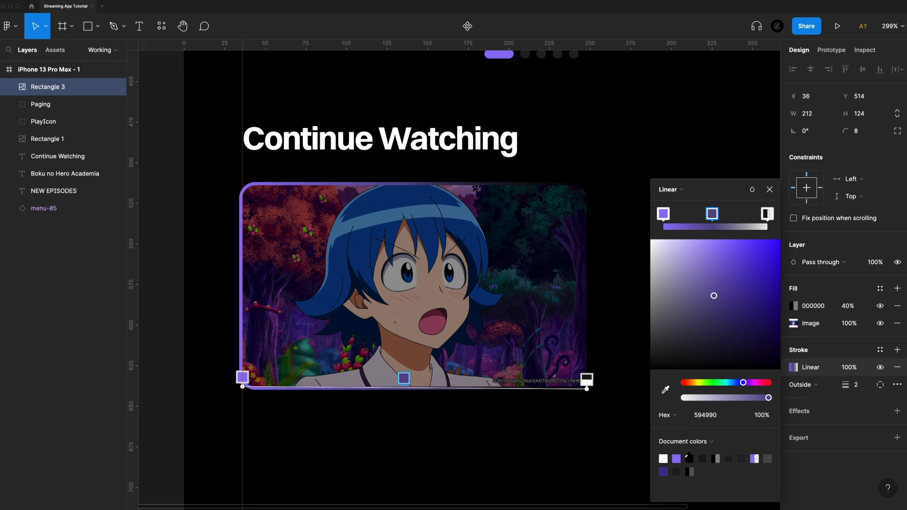
{"action": "left_click", "coordinate": [675, 458]}
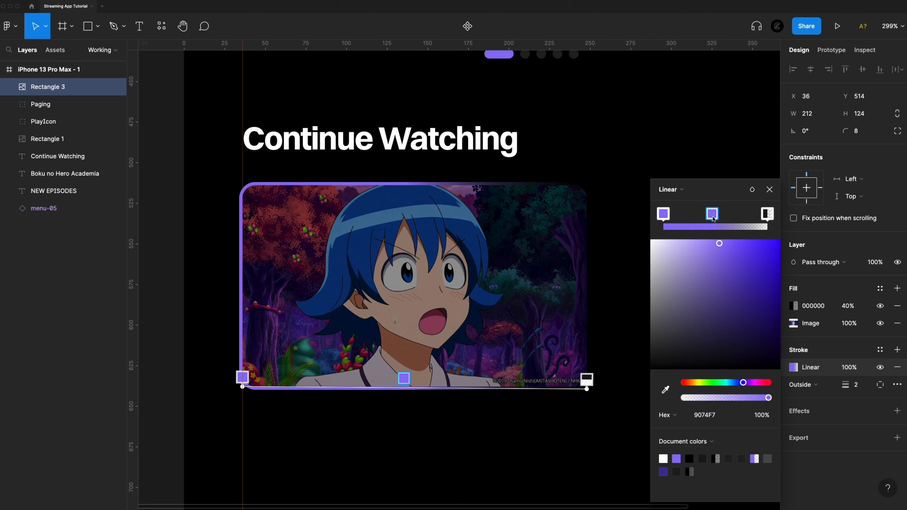
Add a 1A191B stop at 100% opacity just after the middle purple one and make the gradient's end stop fully opaque too.
{"action": "left_click", "coordinate": [728, 227]}
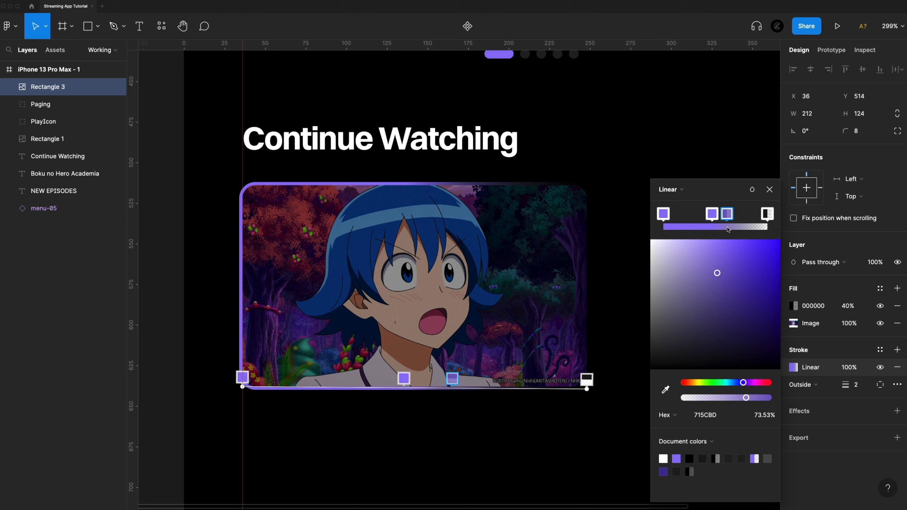
{"action": "left_click", "coordinate": [728, 417]}
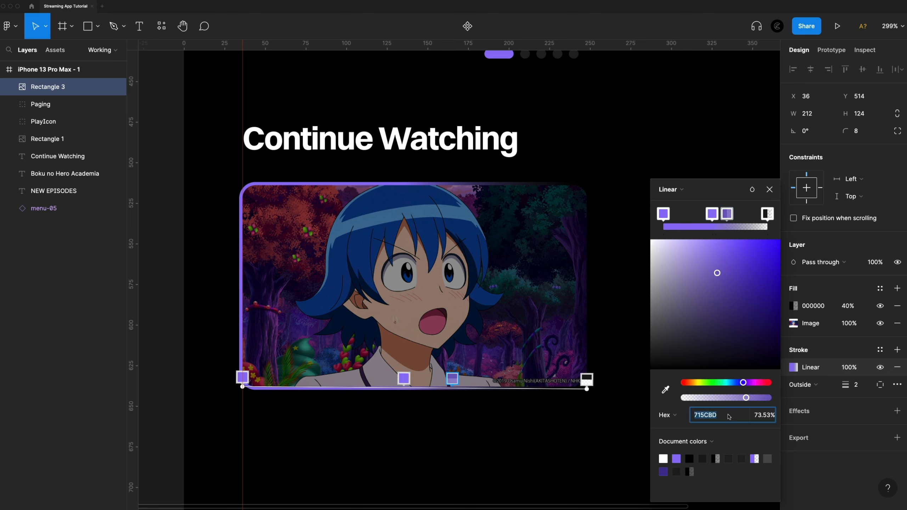
{"action": "type", "text": "1A191B"}
{"action": "key", "text": "Return"}
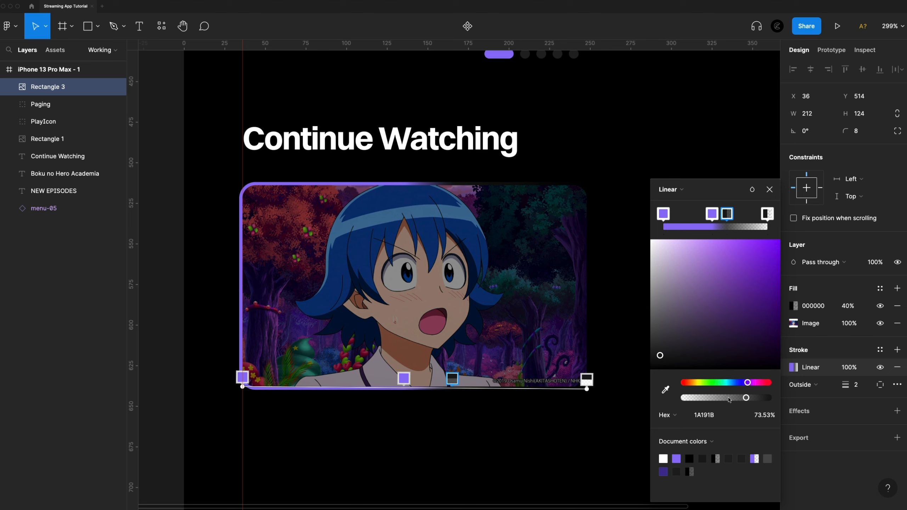
{"action": "left_click_drag", "start_coordinate": [748, 402], "coordinate": [778, 398]}
{"action": "left_click", "coordinate": [767, 213]}
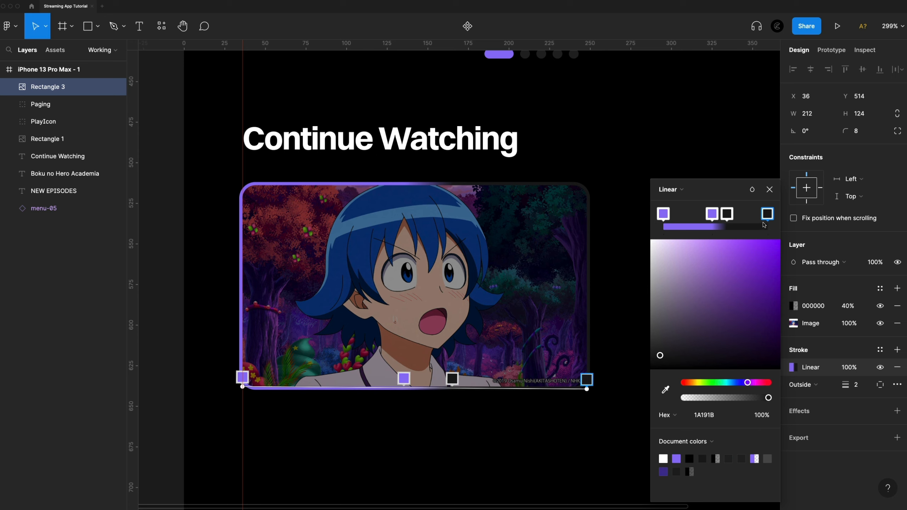
Move the two middle gradient stops onto the same spot so the stroke switches sharply from purple to dark.
{"action": "mouse_move", "coordinate": [727, 216]}
{"action": "left_mouse_down"}
{"action": "mouse_move", "coordinate": [749, 216]}
{"action": "mouse_move", "coordinate": [717, 216]}
{"action": "mouse_move", "coordinate": [737, 214]}
{"action": "left_mouse_up"}
{"action": "left_click", "coordinate": [716, 215]}
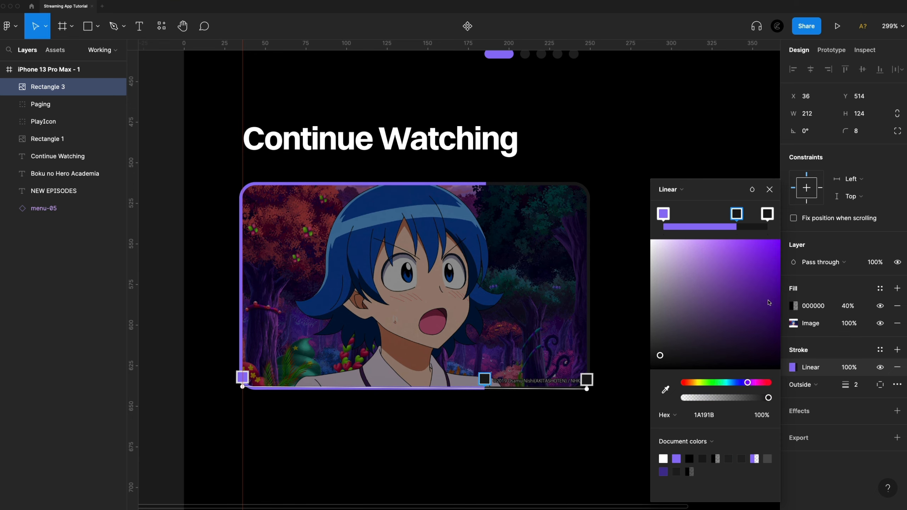
{"action": "scroll", "coordinate": [492, 421], "scroll_direction": "up", "scroll_amount": 15}
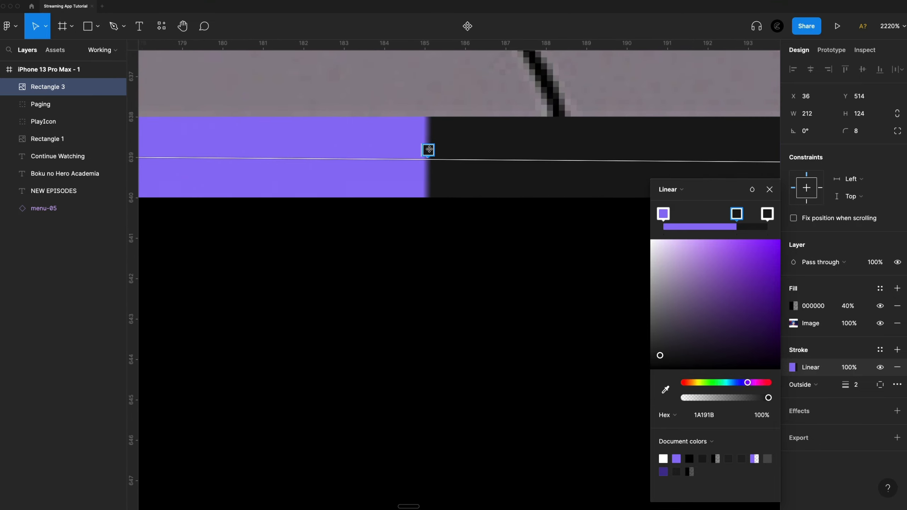
{"action": "scroll", "coordinate": [464, 307], "scroll_direction": "down", "scroll_amount": 15}
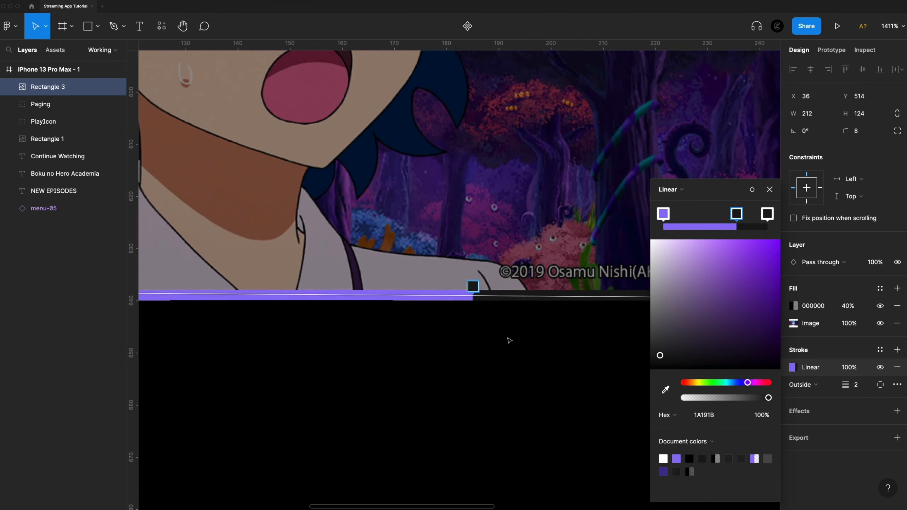
{"action": "scroll", "coordinate": [530, 338], "scroll_direction": "down", "scroll_amount": 3}
{"action": "left_click", "coordinate": [732, 158]}
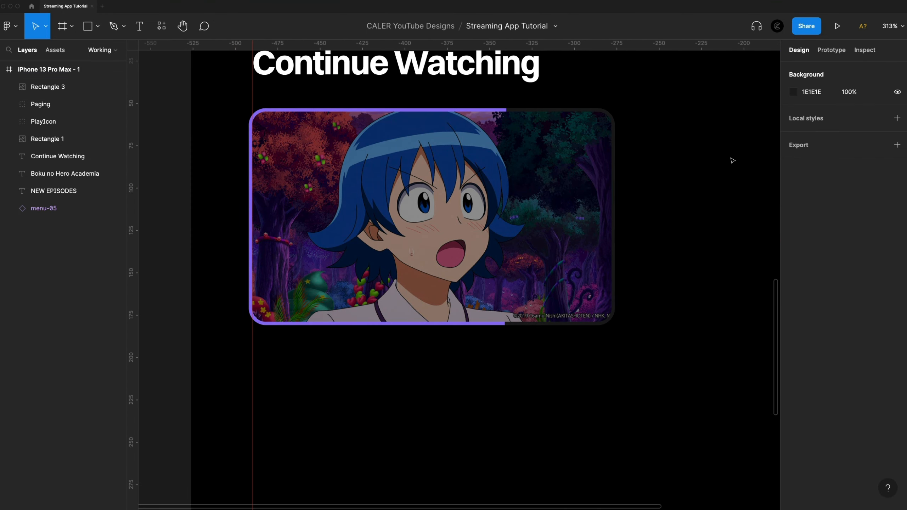
Shift the stroke's purple-to-dark edge further right, to about 80% of the card's width.
{"action": "scroll", "coordinate": [675, 293], "scroll_direction": "down", "scroll_amount": 2}
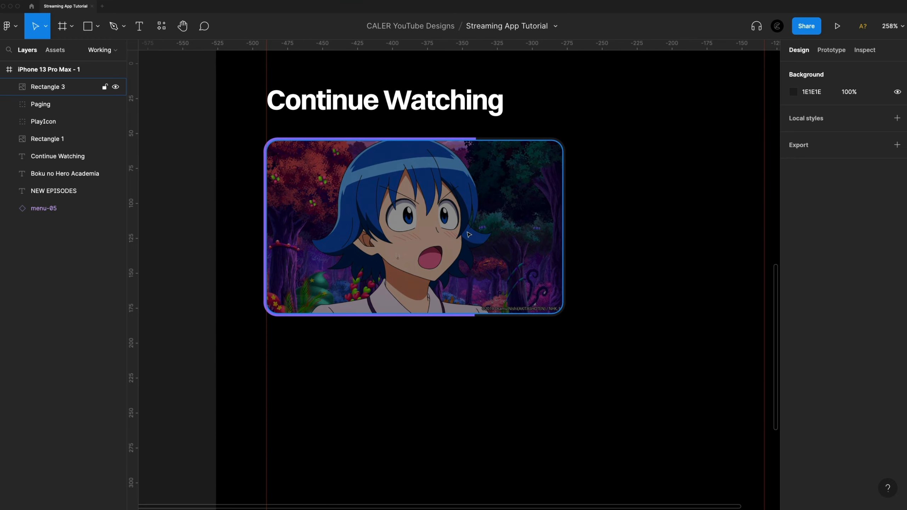
{"action": "left_click", "coordinate": [440, 274]}
{"action": "left_click", "coordinate": [631, 192]}
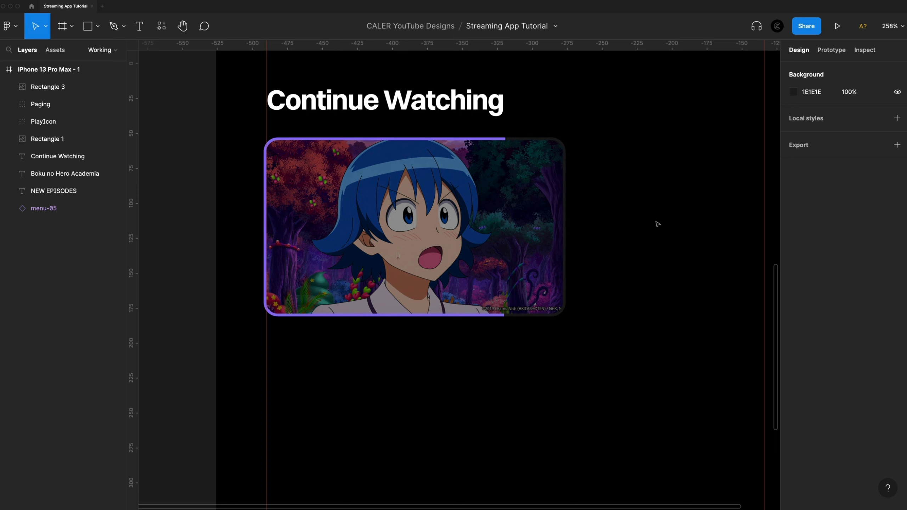
{"action": "scroll", "coordinate": [657, 224], "scroll_direction": "down", "scroll_amount": 3}
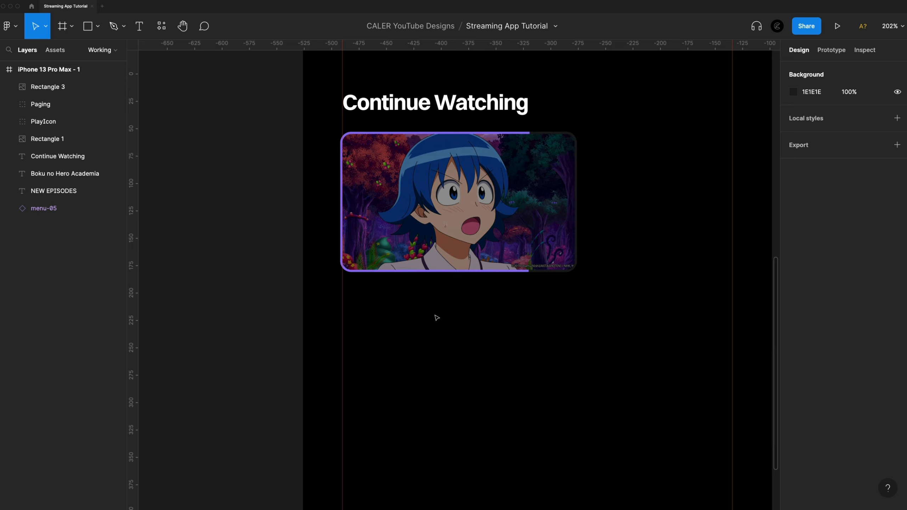
Add a text layer reading "Title" below the Continue Watching card.
{"action": "key", "text": "t"}
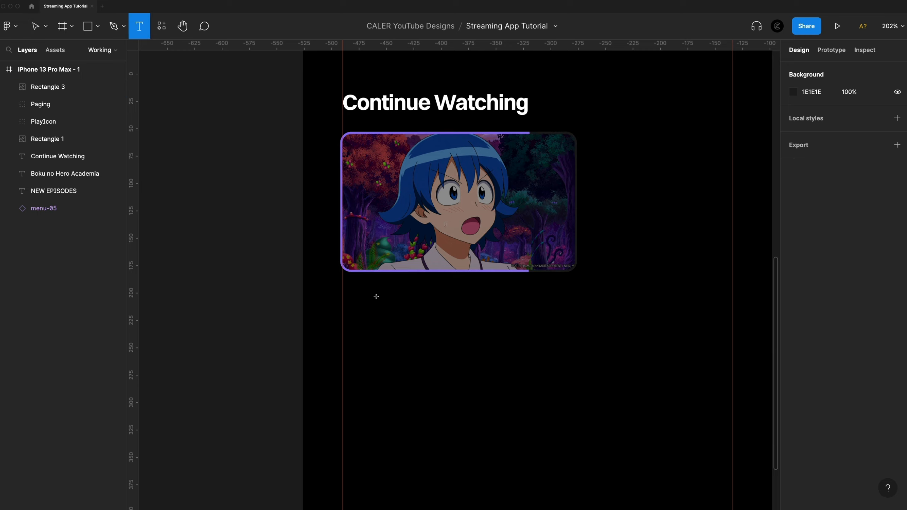
{"action": "left_click", "coordinate": [377, 299]}
{"action": "type", "text": "Title"}
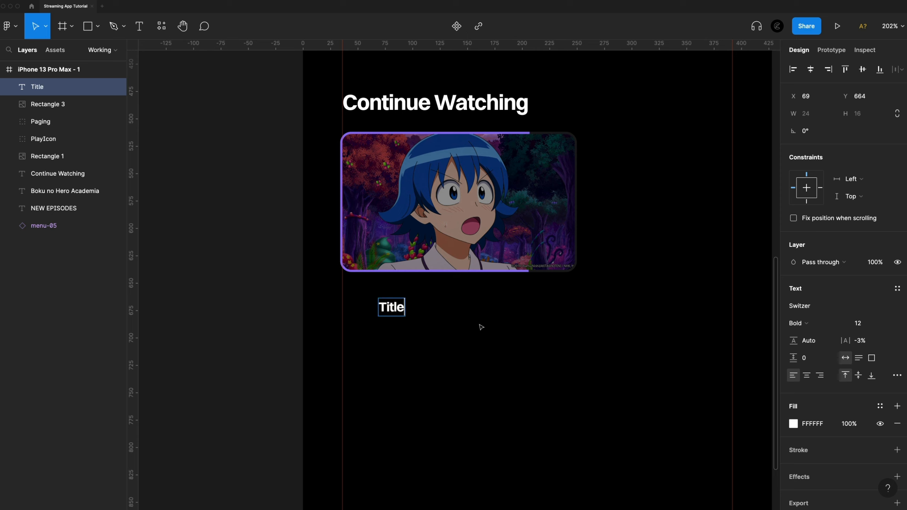
{"action": "key", "text": "Escape"}
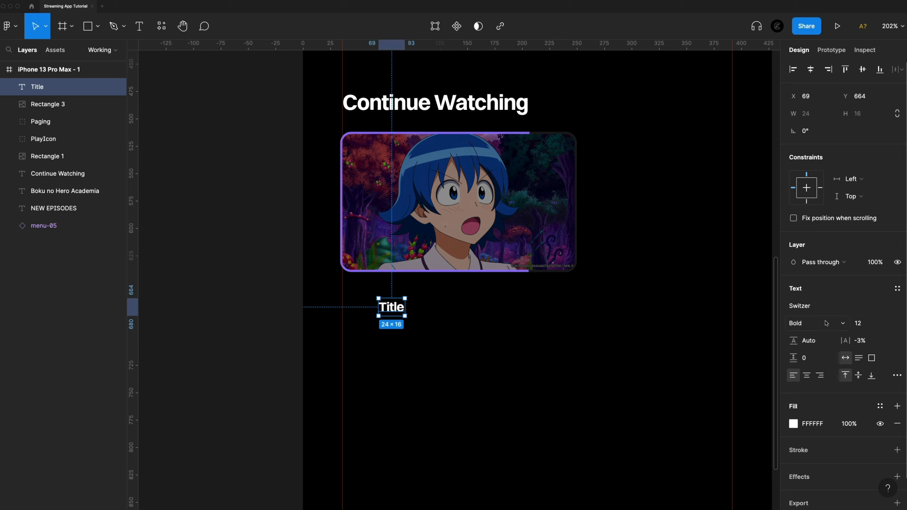
Set the title text to Medium weight, size 14 and 60% opacity, and align it with the card's left edge.
{"action": "left_click", "coordinate": [843, 325]}
{"action": "left_click", "coordinate": [814, 286]}
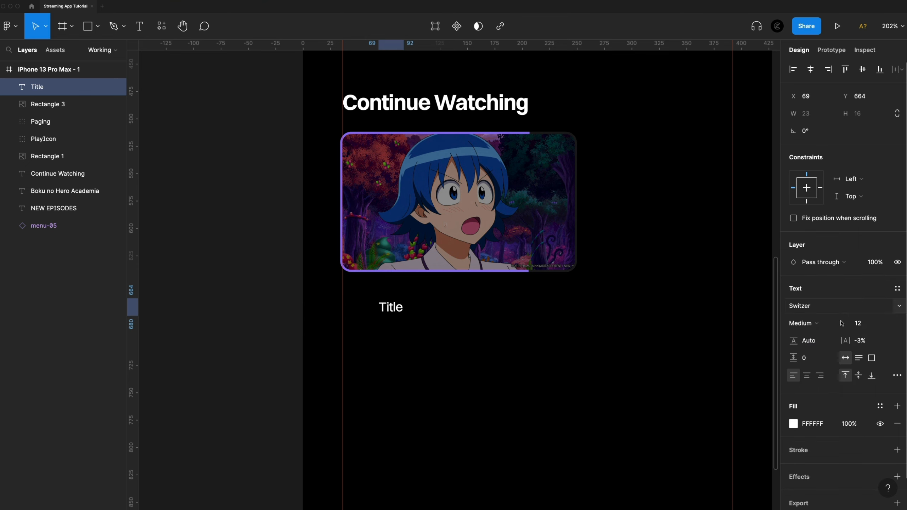
{"action": "left_click", "coordinate": [871, 324]}
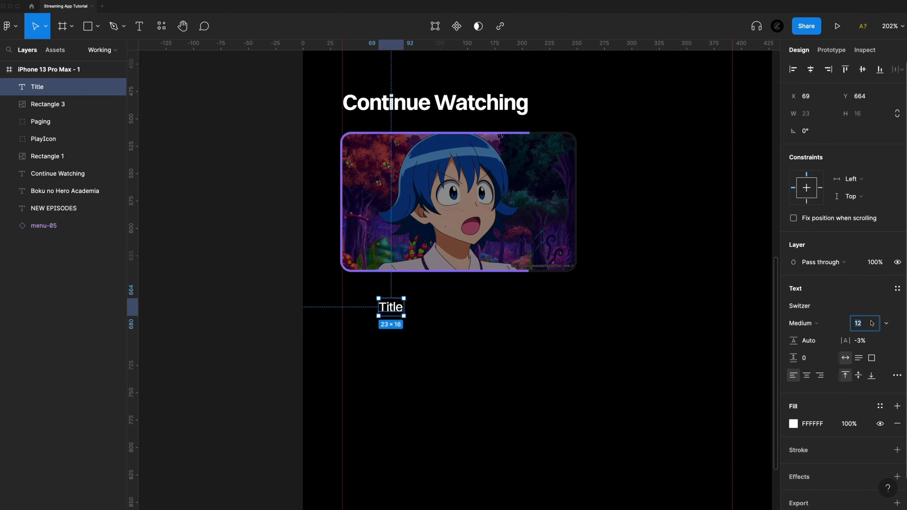
{"action": "type", "text": "14"}
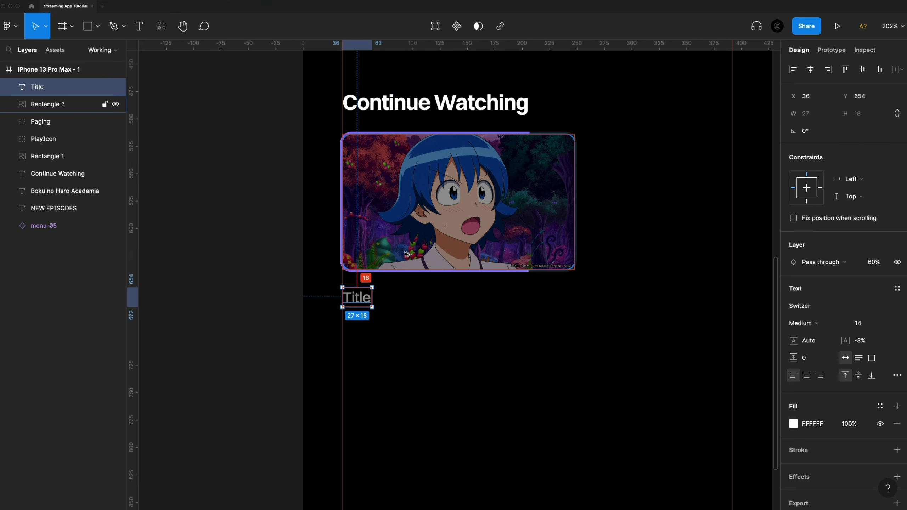
Move the title text up until it sits 8 px beneath the card image.
{"action": "key", "text": "Up"}
{"action": "key", "text": "Up"}
{"action": "key", "text": "Up"}
{"action": "key", "text": "Up"}
{"action": "key", "text": "Up"}
{"action": "key", "text": "Up"}
{"action": "key", "text": "Up"}
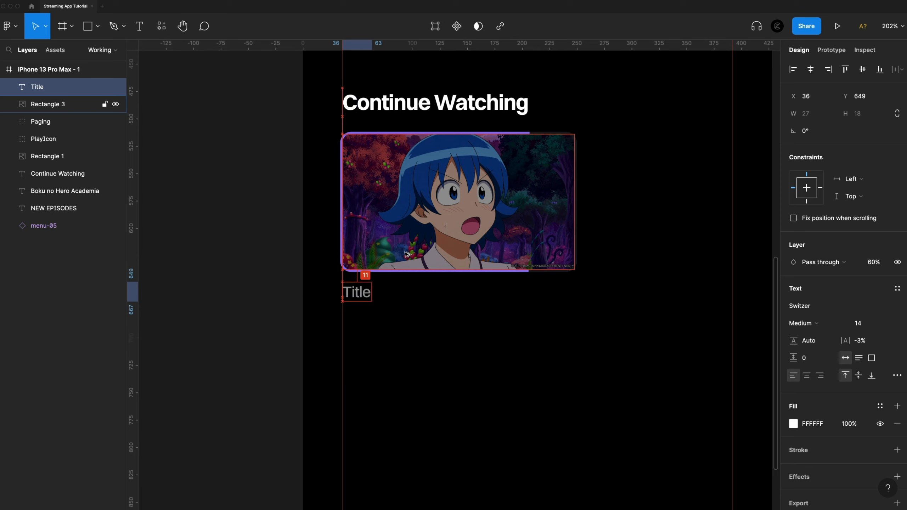
{"action": "key", "text": "Up"}
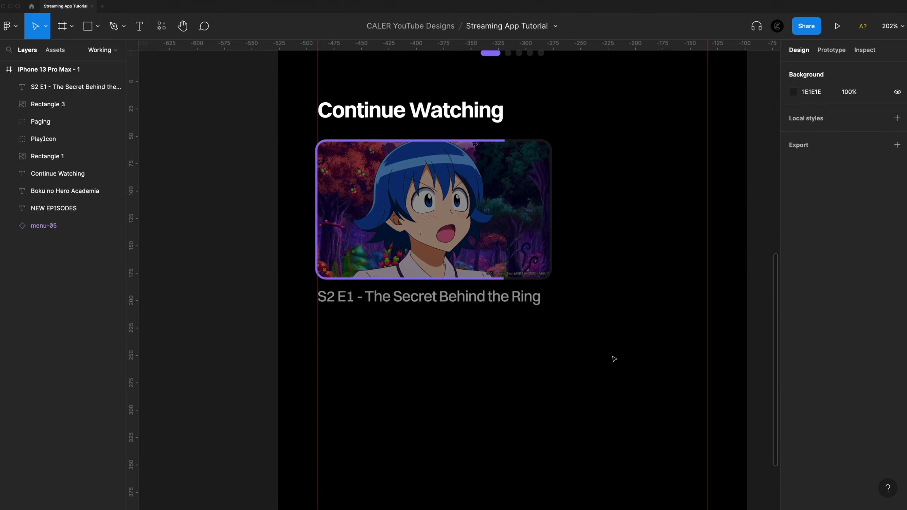
Change the title to "S2 E1 - The Secret Behind the Ring" and combine it with the card image in a vertical auto layout.
{"action": "scroll", "coordinate": [613, 360], "scroll_direction": "right", "scroll_amount": 2}
{"action": "left_click_drag", "start_coordinate": [617, 364], "coordinate": [263, 126]}
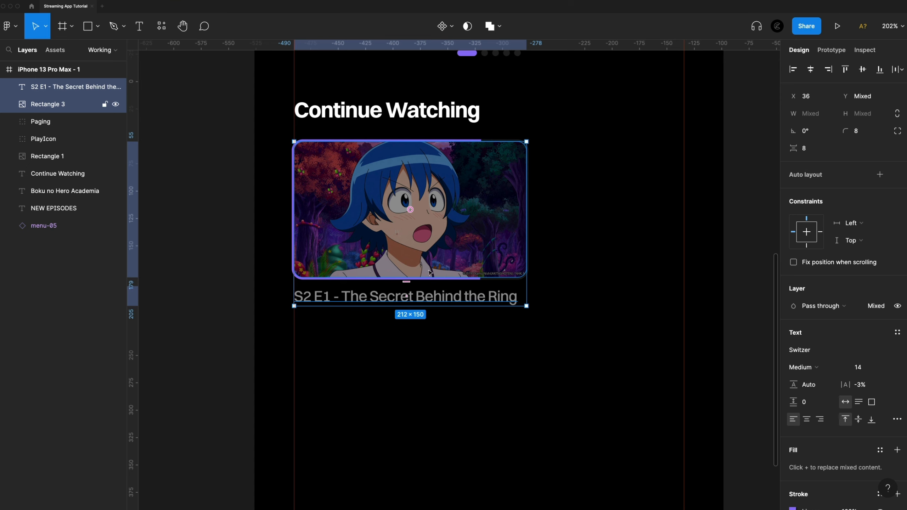
{"action": "key", "text": "shift+a"}
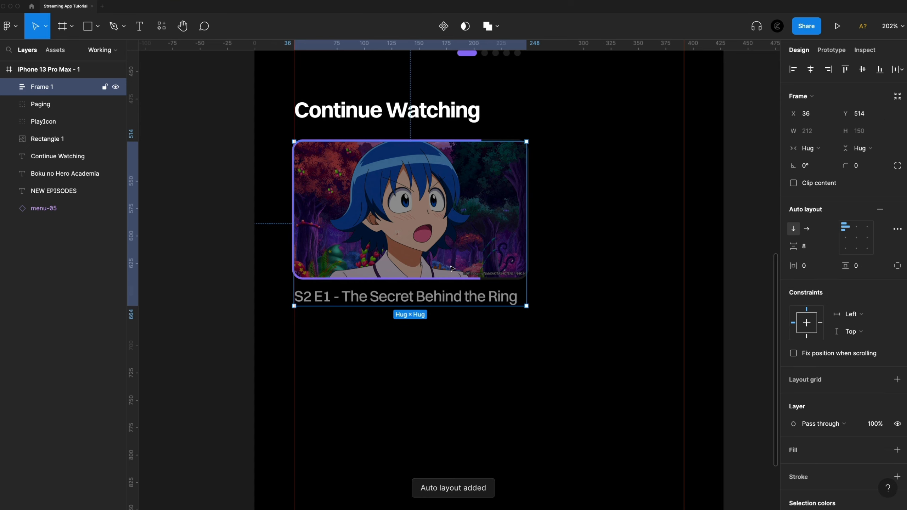
{"action": "left_click", "coordinate": [571, 327]}
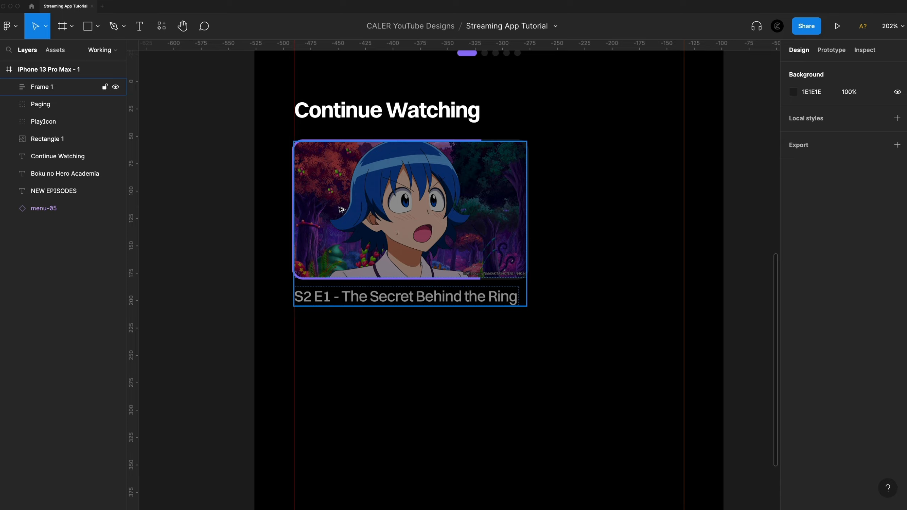
Duplicate the card to its right and give the copy a different anime image and an S13 E899 episode title.
{"action": "left_click_drag", "start_coordinate": [341, 211], "coordinate": [593, 221]}
{"action": "left_click", "coordinate": [584, 348]}
{"action": "scroll", "coordinate": [571, 322], "scroll_direction": "right", "scroll_amount": 5}
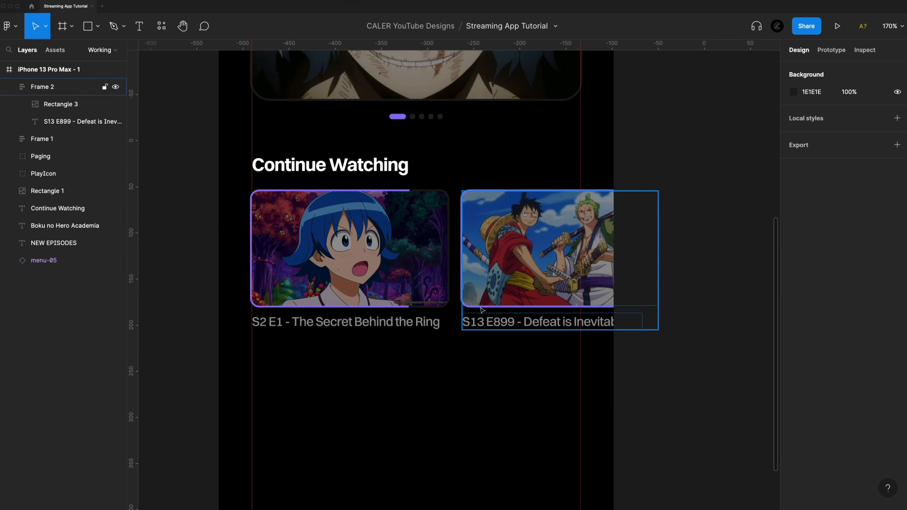
Duplicate the Continue Watching heading below the cards and position the copy at Y 700, 36 px beneath them.
{"action": "scroll", "coordinate": [467, 398], "scroll_direction": "down", "scroll_amount": 1}
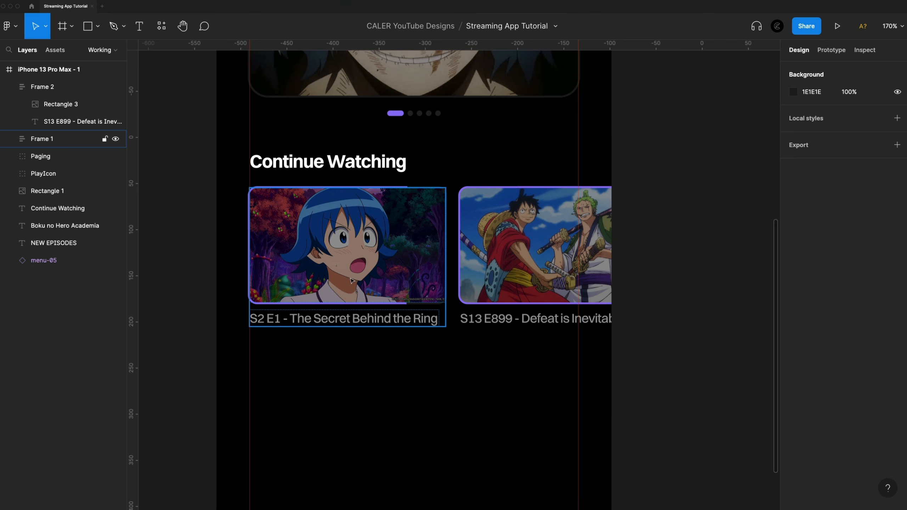
{"action": "scroll", "coordinate": [514, 375], "scroll_direction": "down", "scroll_amount": 2}
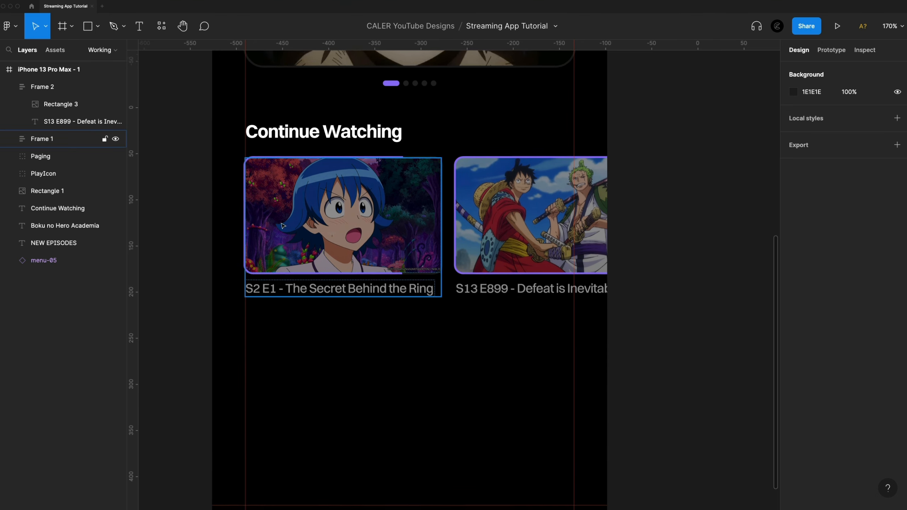
{"action": "scroll", "coordinate": [336, 352], "scroll_direction": "down", "scroll_amount": 3}
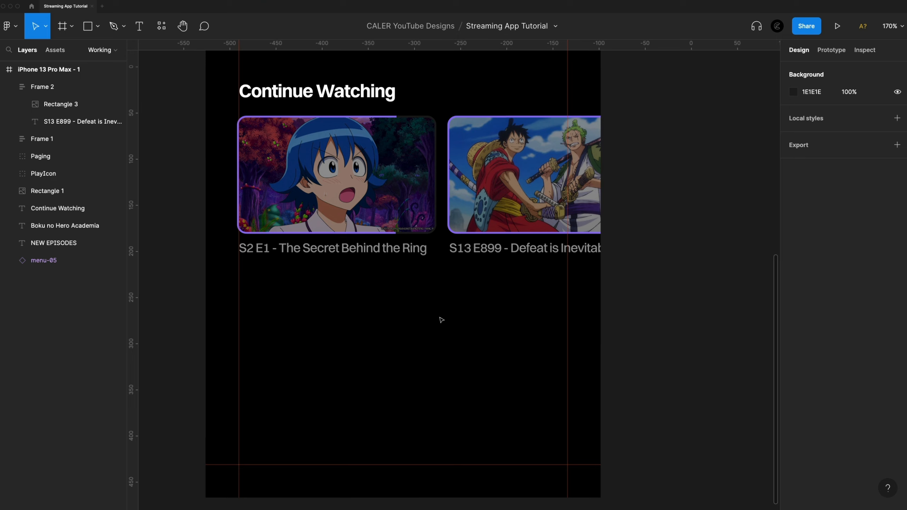
{"action": "left_click", "coordinate": [323, 91]}
{"action": "left_click_drag", "start_coordinate": [322, 91], "coordinate": [322, 312]}
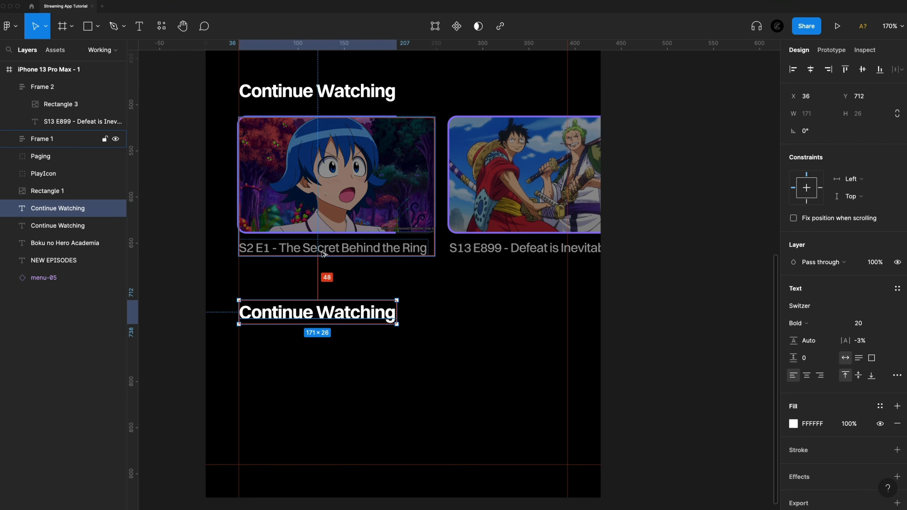
{"action": "key", "text": "Up"}
{"action": "key", "text": "Up"}
{"action": "key", "text": "shift+Up"}
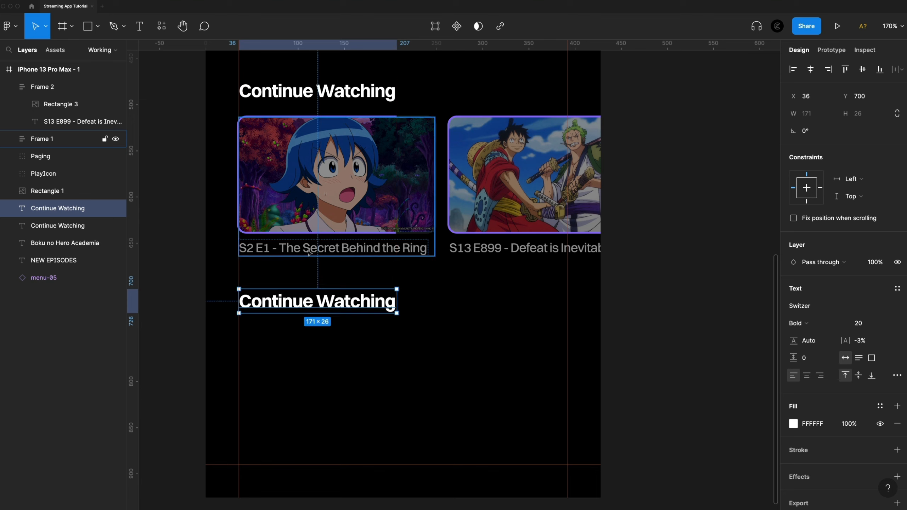
Change the duplicated heading's text to "Popular Anime".
{"action": "double_click", "coordinate": [305, 301]}
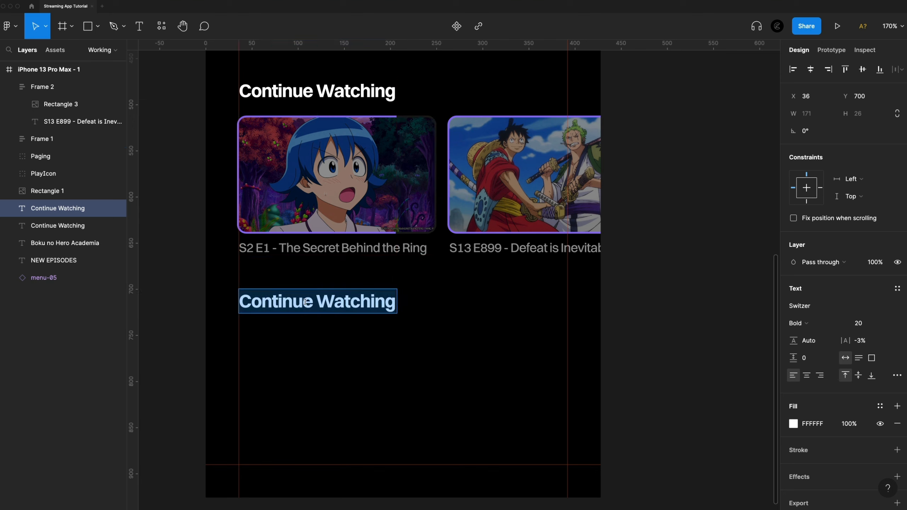
{"action": "type", "text": "Popular Anime"}
{"action": "left_click", "coordinate": [480, 367]}
Draw a rectangle about 96 × 168 beneath the Popular Anime heading, starting at the left margin guide.
{"action": "scroll", "coordinate": [480, 367], "scroll_direction": "down", "scroll_amount": 4}
{"action": "key", "text": "r"}
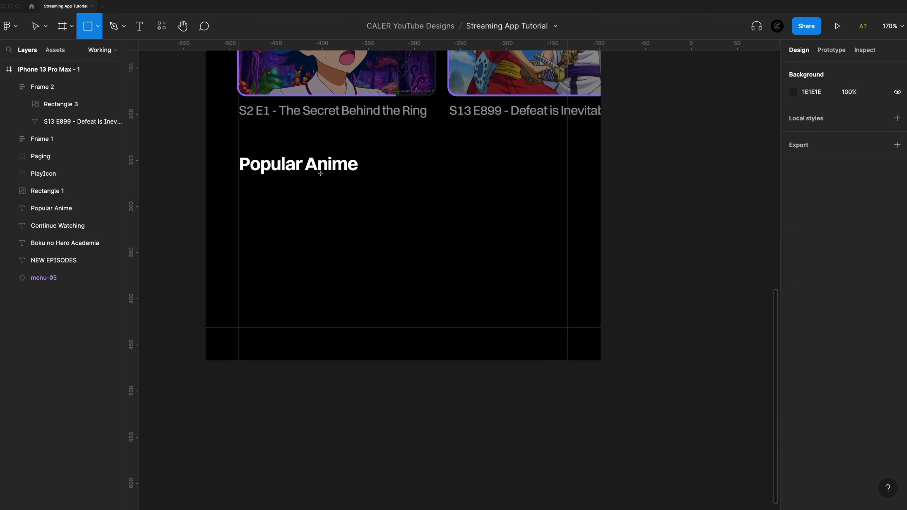
{"action": "mouse_move", "coordinate": [238, 196]}
{"action": "left_mouse_down"}
{"action": "mouse_move", "coordinate": [354, 333]}
{"action": "mouse_move", "coordinate": [327, 351]}
{"action": "left_mouse_up"}
{"action": "left_click", "coordinate": [443, 270]}
{"action": "left_click", "coordinate": [307, 243]}
Resize the rectangle beneath the Popular Anime heading to 98 × 142 and set its corner radius to 8.
{"action": "left_click", "coordinate": [820, 115]}
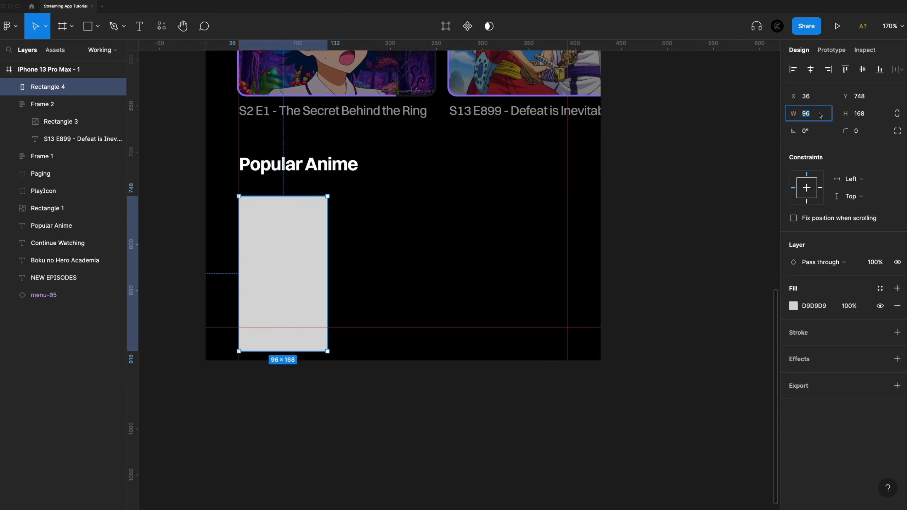
{"action": "type", "text": "98"}
{"action": "key", "text": "Tab"}
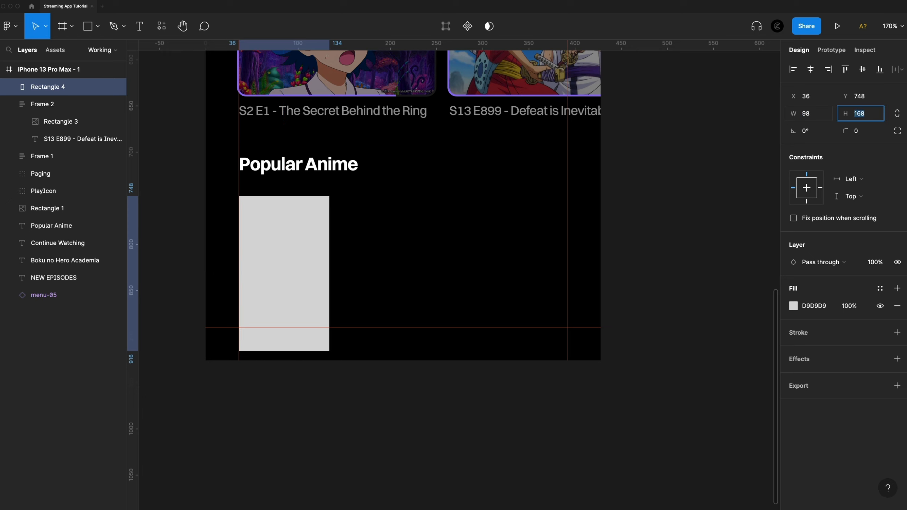
{"action": "type", "text": "142"}
{"action": "key", "text": "Return"}
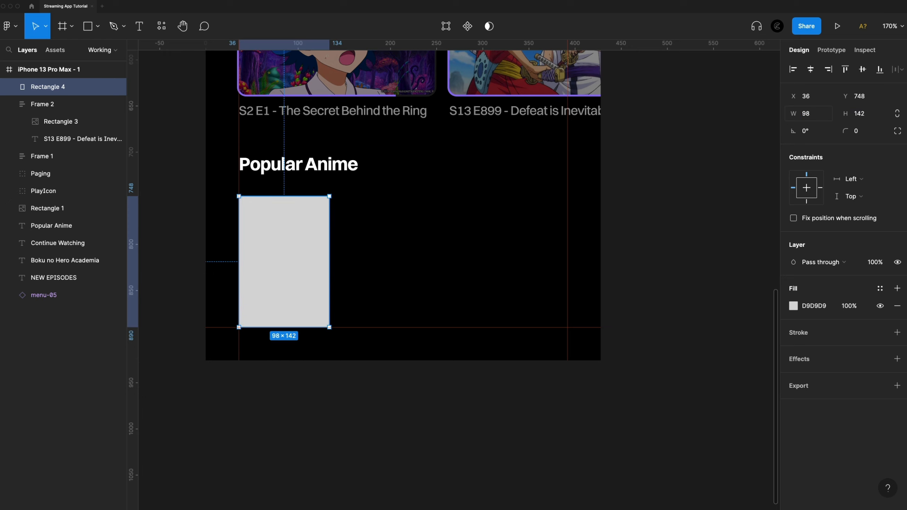
{"action": "left_click", "coordinate": [861, 135]}
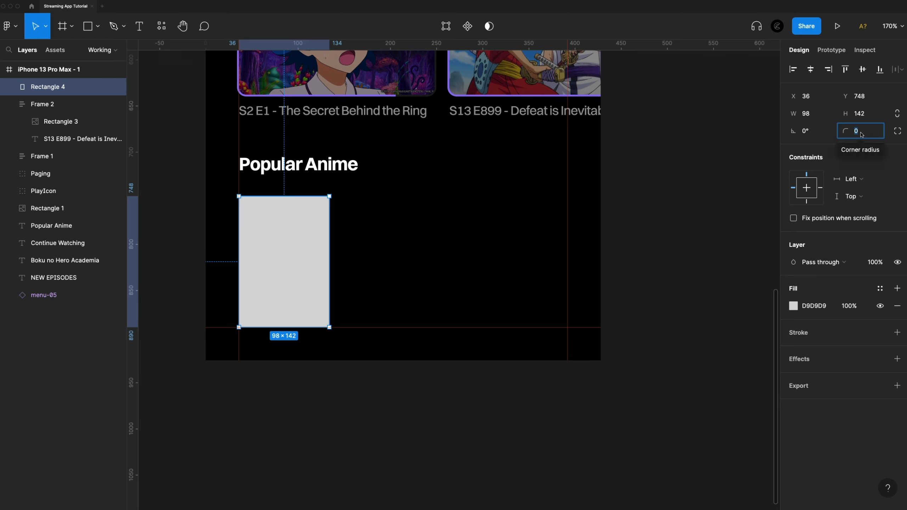
{"action": "type", "text": "8"}
{"action": "key", "text": "Return"}
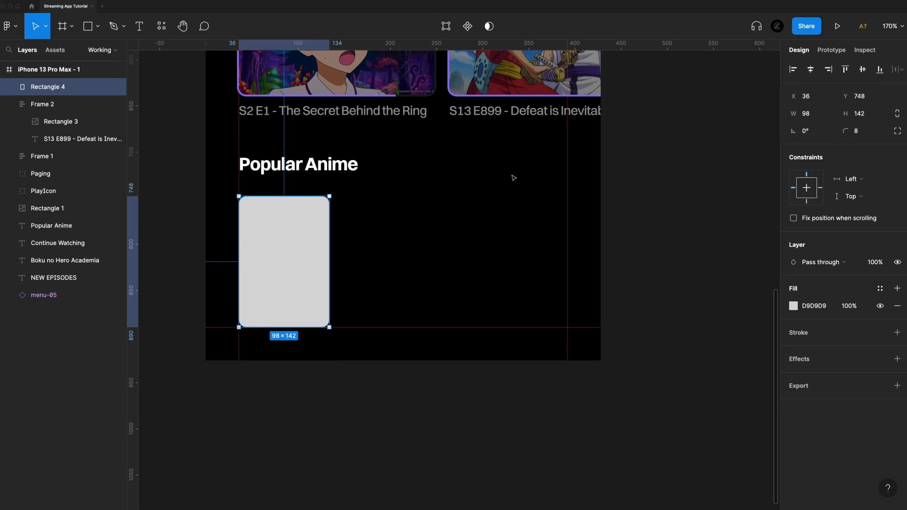
Position the rounded rectangle at X 36, Y 742 beneath the Popular Anime heading and fill it with the One Piece poster image.
{"action": "left_click_drag", "start_coordinate": [312, 248], "coordinate": [308, 237]}
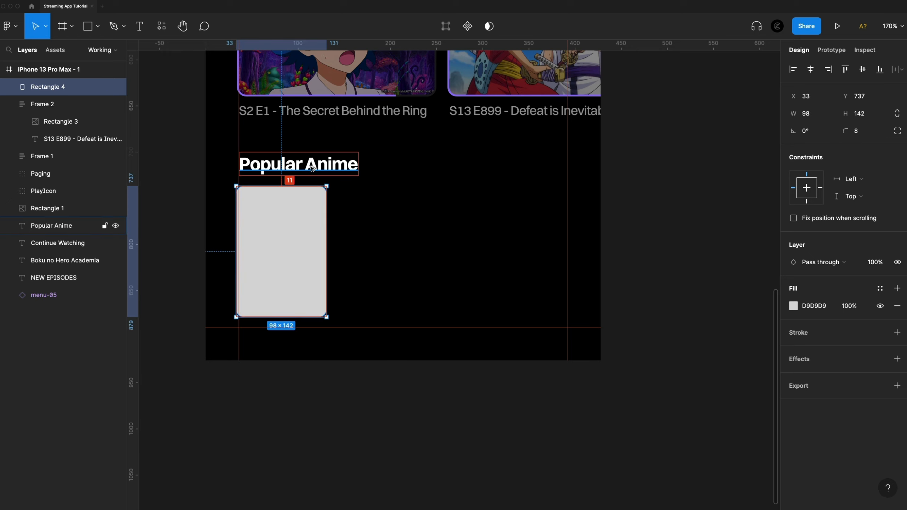
{"action": "key", "text": "Down"}
{"action": "key", "text": "Down"}
{"action": "key", "text": "Down"}
{"action": "key", "text": "Down"}
{"action": "key", "text": "Down"}
{"action": "key", "text": "Right"}
{"action": "key", "text": "Right"}
{"action": "key", "text": "Right"}
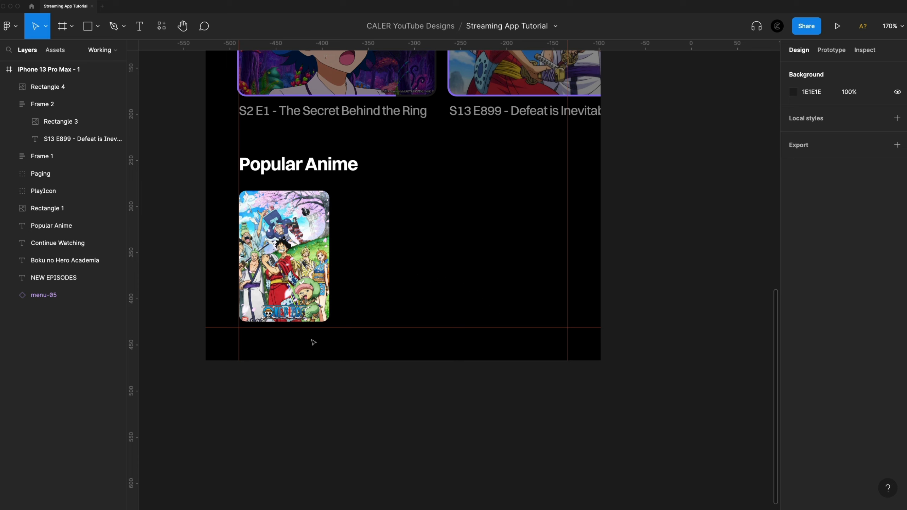
Duplicate the poster card to its right with a 16 px gap and combine both cards in an auto layout.
{"action": "left_click", "coordinate": [285, 257]}
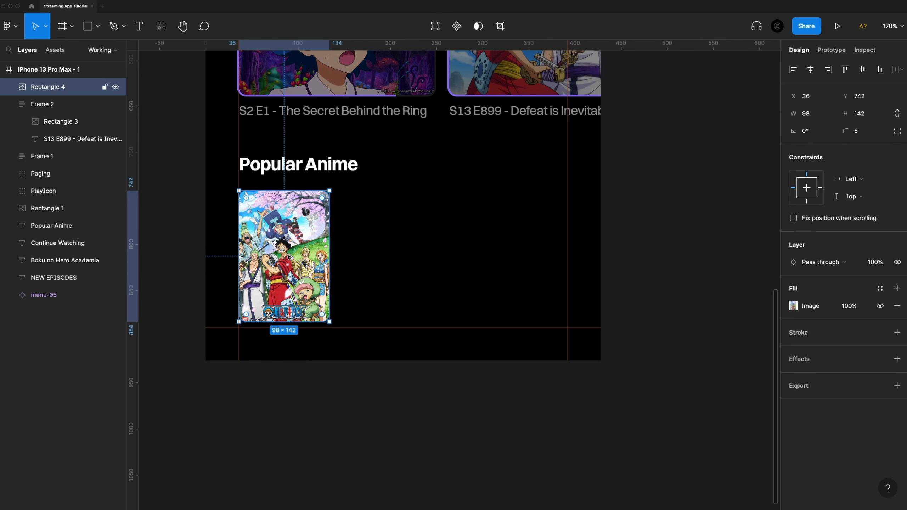
{"action": "left_click_drag", "start_coordinate": [287, 258], "coordinate": [378, 266]}
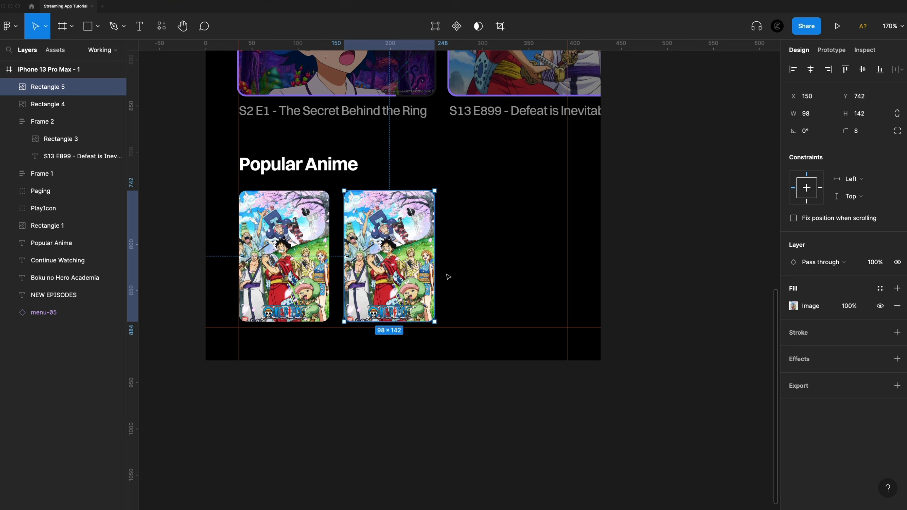
{"action": "left_click", "coordinate": [315, 252], "text": "shift"}
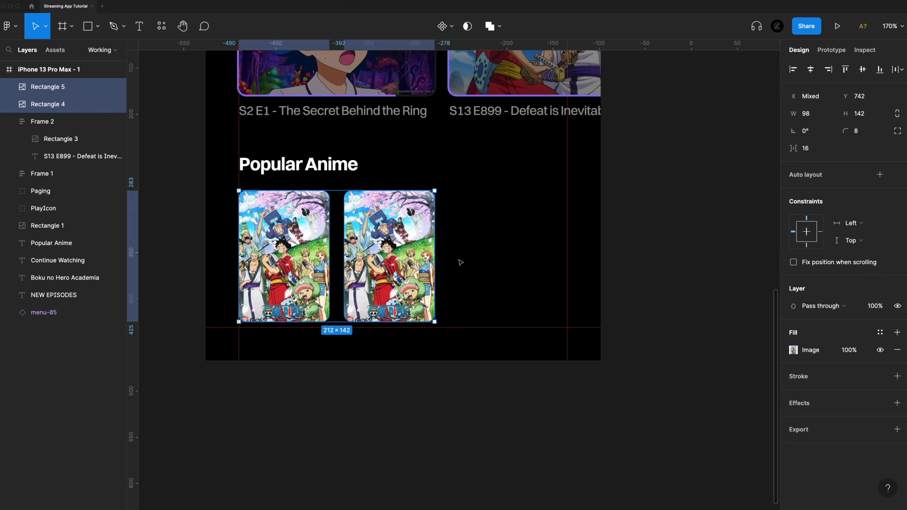
{"action": "key", "text": "shift+a"}
Add two more copies of the poster card to the auto layout row, making four cards.
{"action": "double_click", "coordinate": [384, 244]}
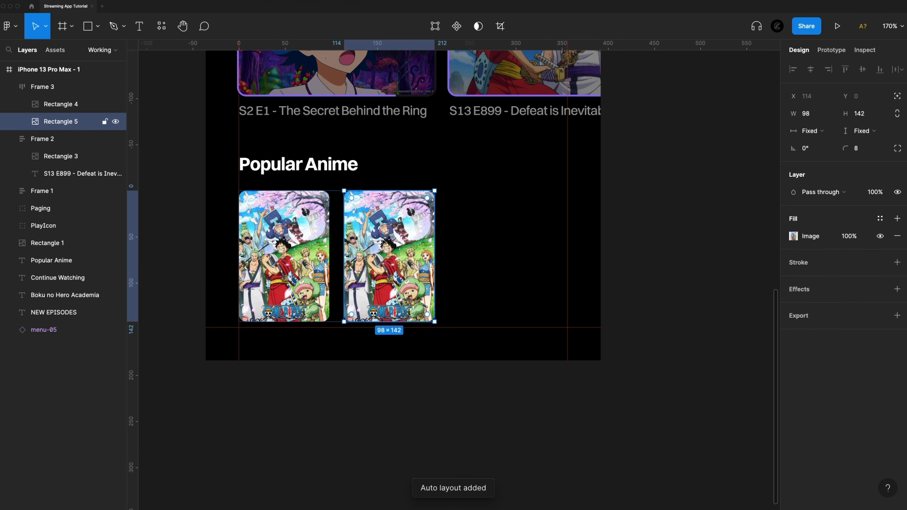
{"action": "key", "text": "super+v"}
{"action": "key", "text": "super+v"}
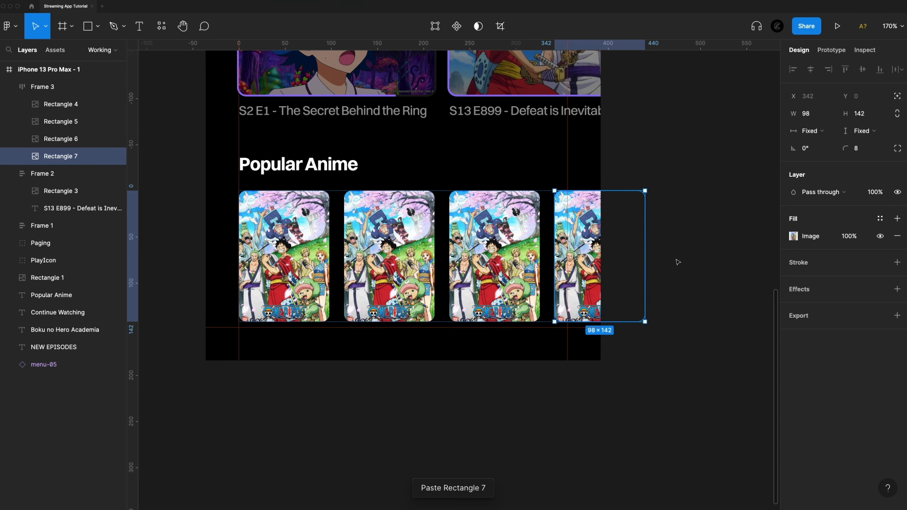
Replace the images of the second, third and fourth cards with the My Hero Academia, Overlord and Black Summoner posters.
{"action": "left_click", "coordinate": [393, 293]}
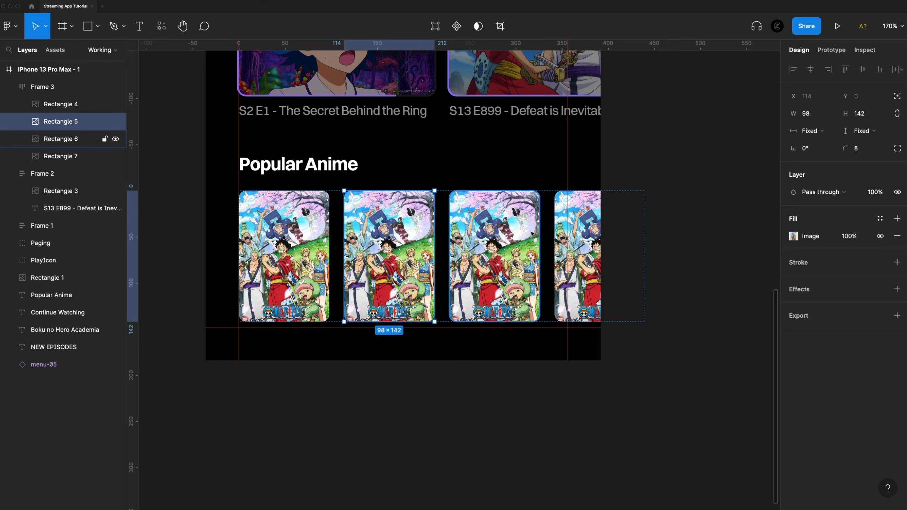
{"action": "left_click", "coordinate": [801, 239]}
{"action": "left_click", "coordinate": [677, 240]}
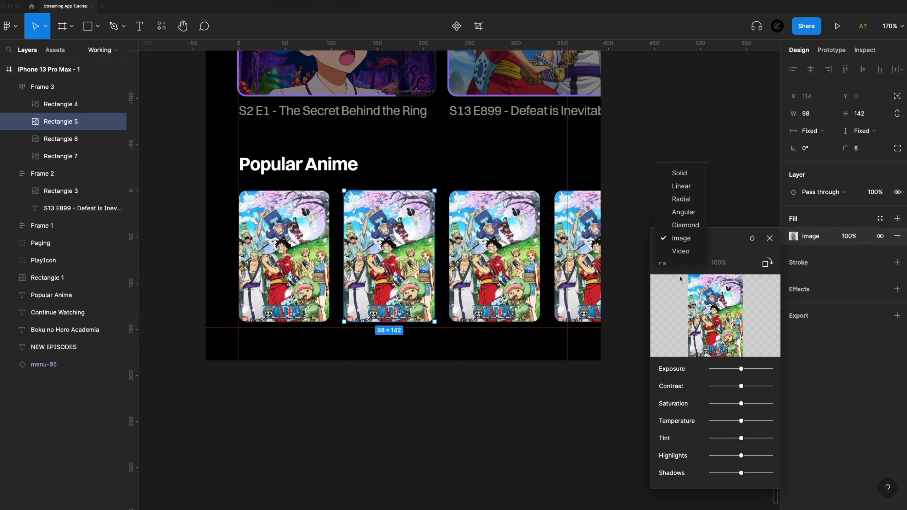
{"action": "left_click", "coordinate": [717, 301]}
{"action": "left_click", "coordinate": [720, 320]}
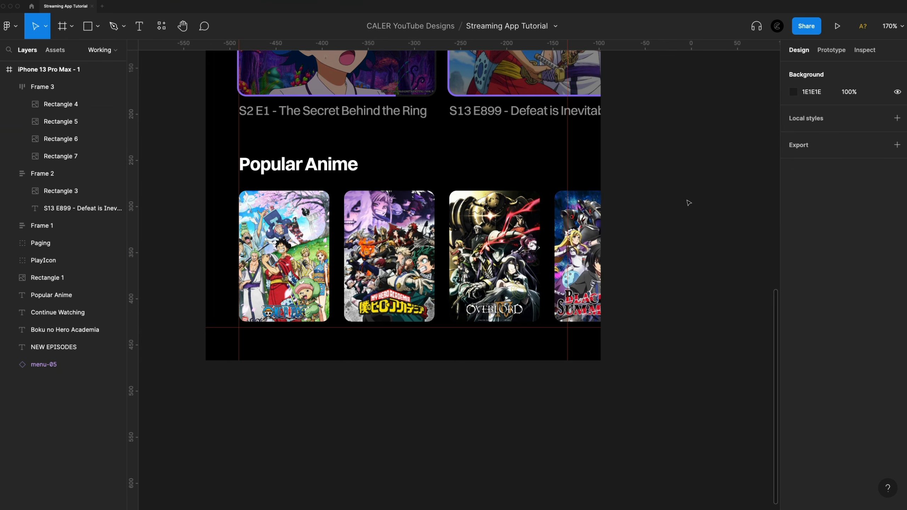
Search the component assets for "home" and place the home-line icon on the empty canvas beside the phone frame.
{"action": "scroll", "coordinate": [678, 204], "scroll_direction": "down", "scroll_amount": 3}
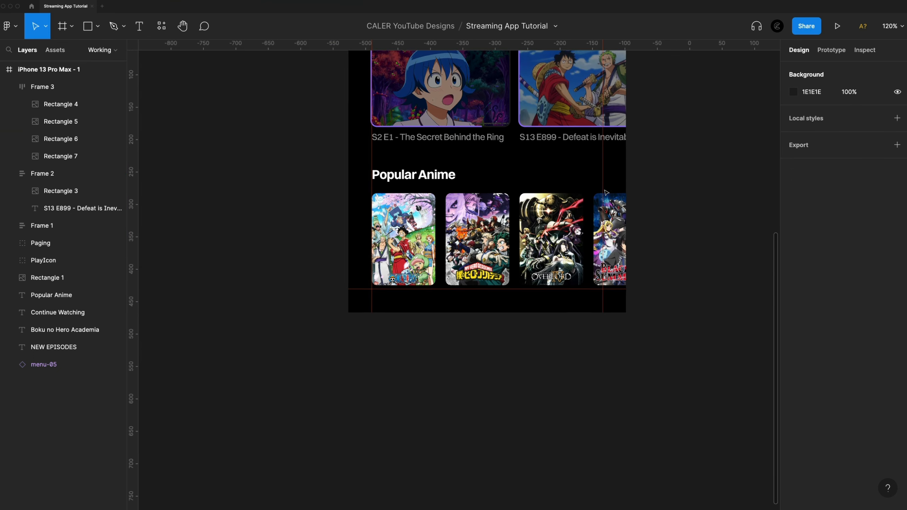
{"action": "scroll", "coordinate": [230, 251], "scroll_direction": "up", "scroll_amount": 2}
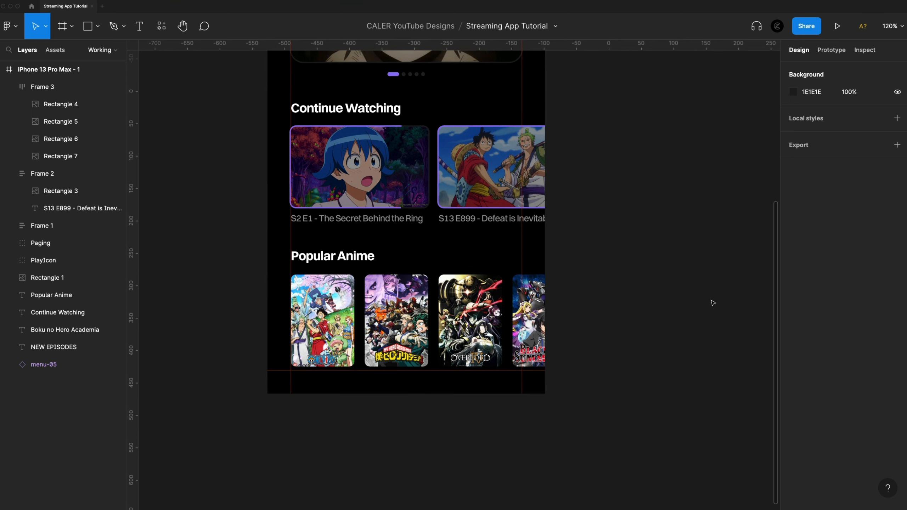
{"action": "scroll", "coordinate": [444, 288], "scroll_direction": "down", "scroll_amount": 3}
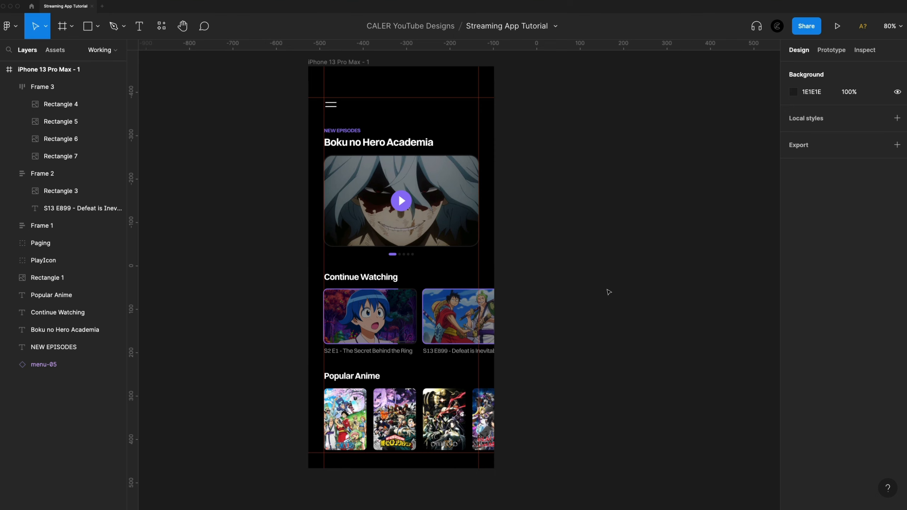
{"action": "scroll", "coordinate": [617, 178], "scroll_direction": "right", "scroll_amount": 3}
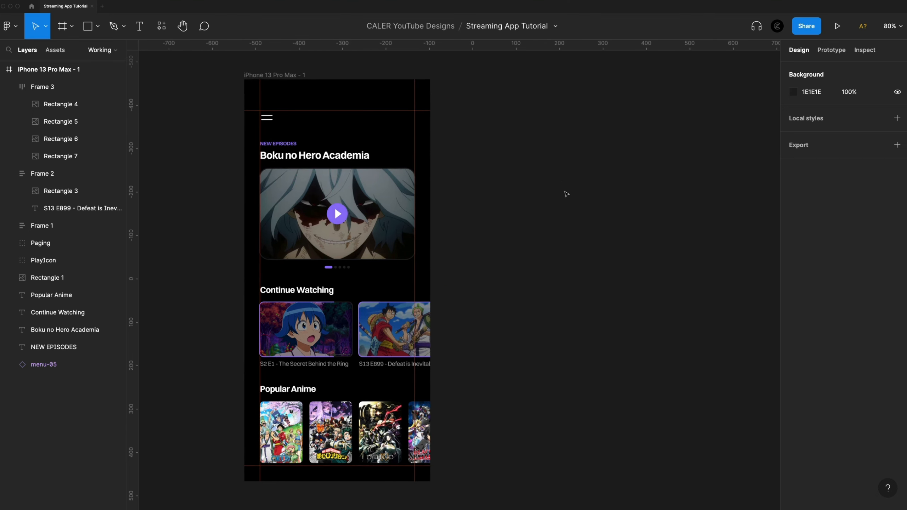
{"action": "scroll", "coordinate": [592, 160], "scroll_direction": "right", "scroll_amount": 4}
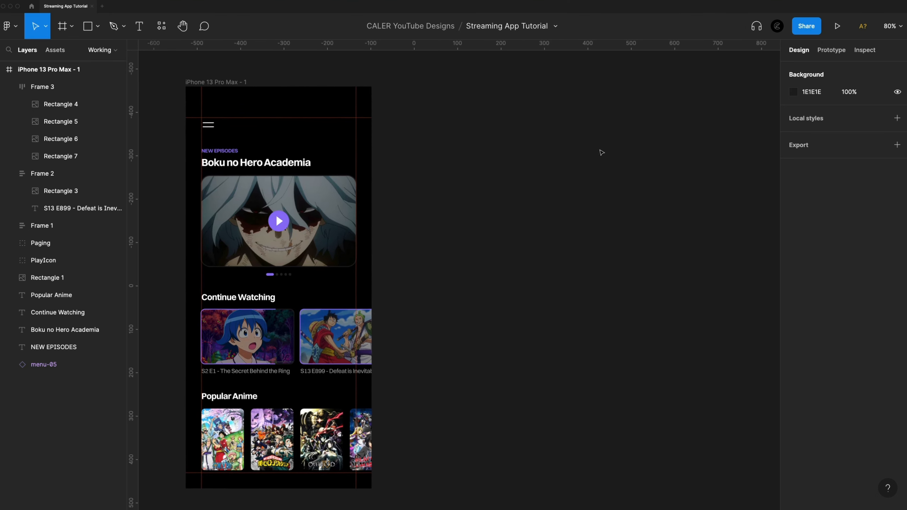
{"action": "left_click", "coordinate": [61, 51]}
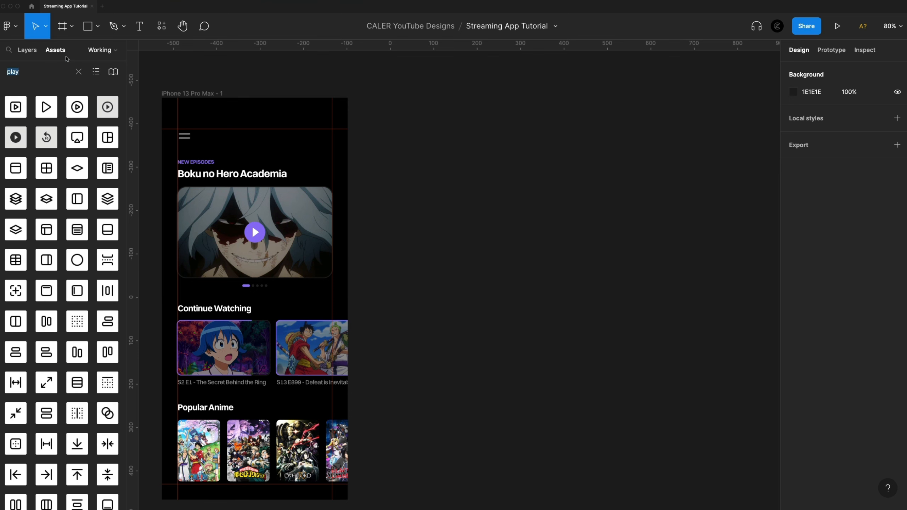
{"action": "left_click", "coordinate": [37, 73]}
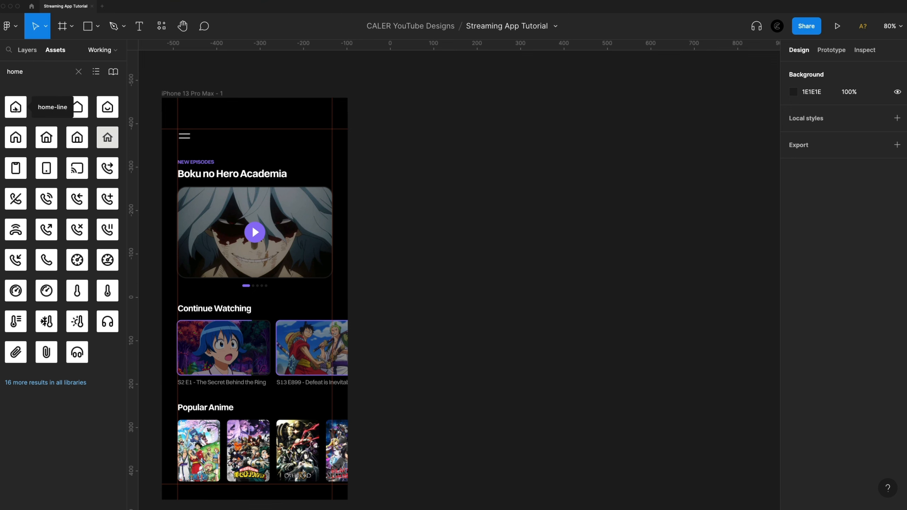
{"action": "left_click_drag", "start_coordinate": [15, 108], "coordinate": [518, 163]}
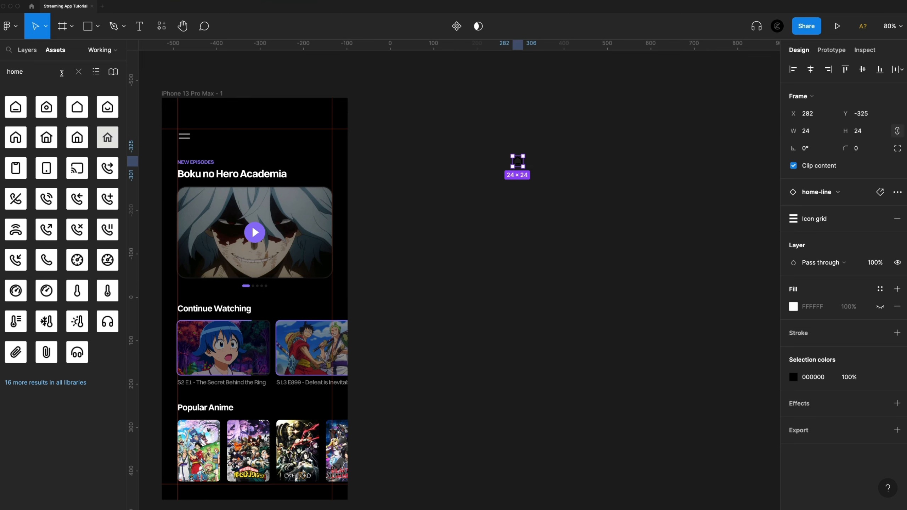
Add bookmark, search-md and user-02 icons beside the home icon, then space all four evenly and align their vertical centres.
{"action": "double_click", "coordinate": [58, 72]}
{"action": "type", "text": "book"}
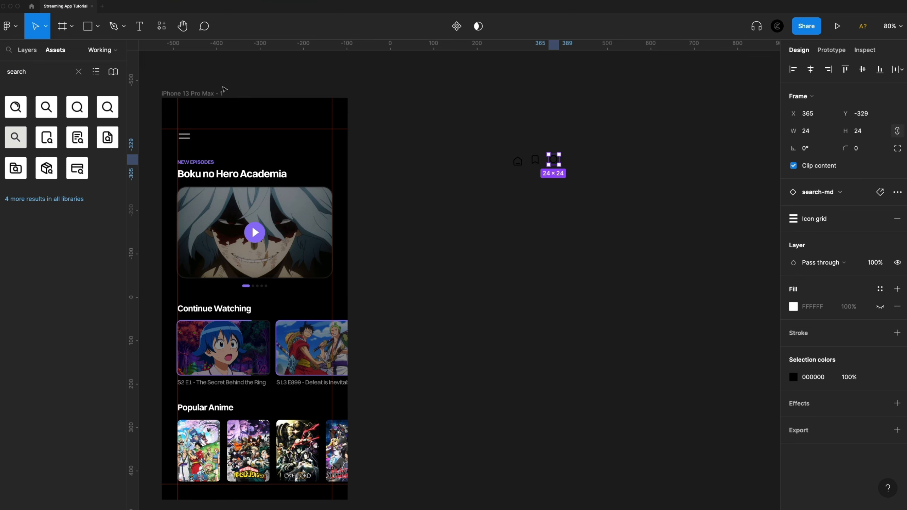
{"action": "type", "text": "user"}
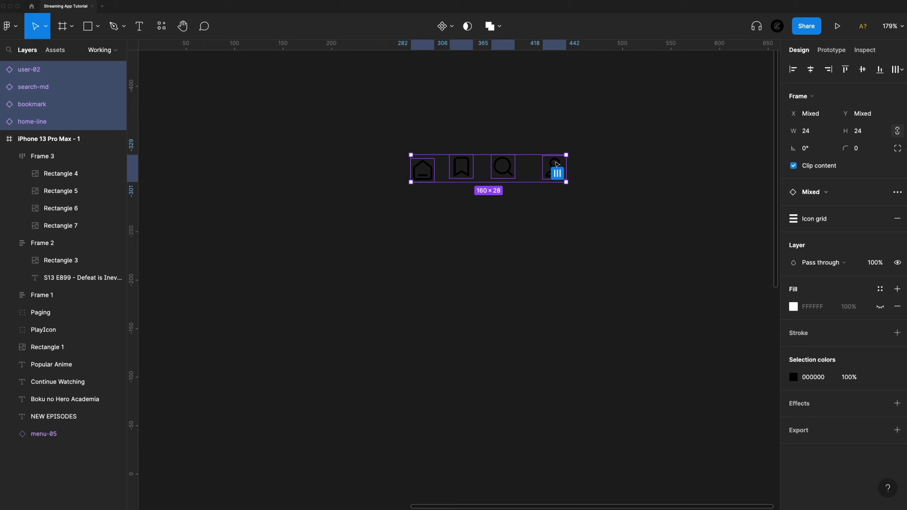
{"action": "left_click", "coordinate": [557, 173]}
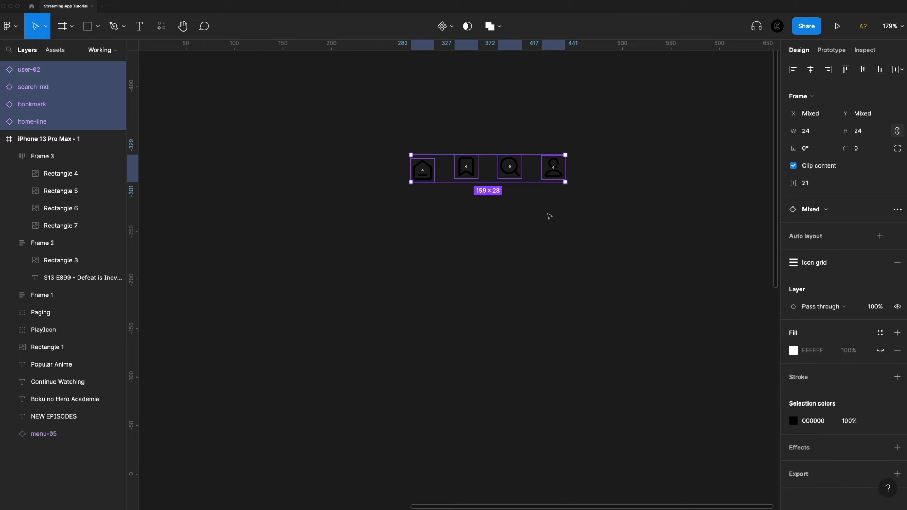
{"action": "left_click", "coordinate": [862, 69]}
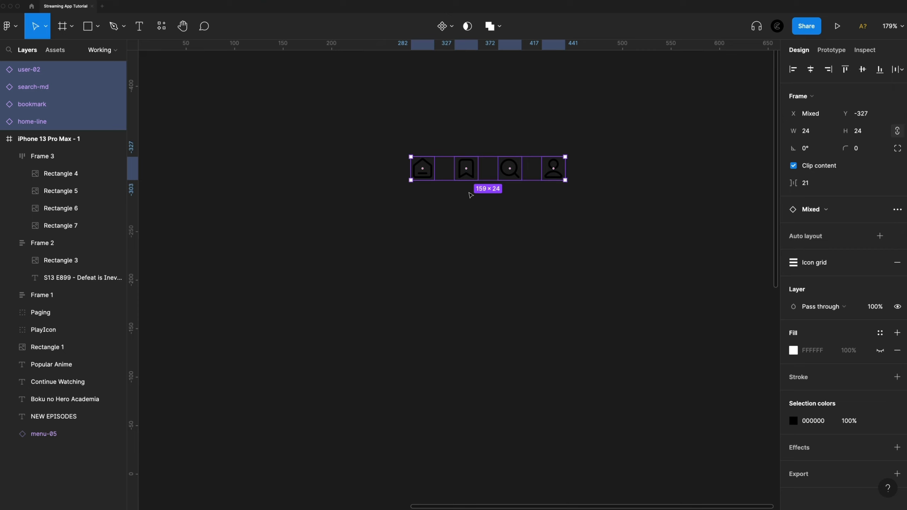
Colour the four navigation icons white (FFFFFF) and set their layer opacity to 60%.
{"action": "left_click", "coordinate": [793, 421]}
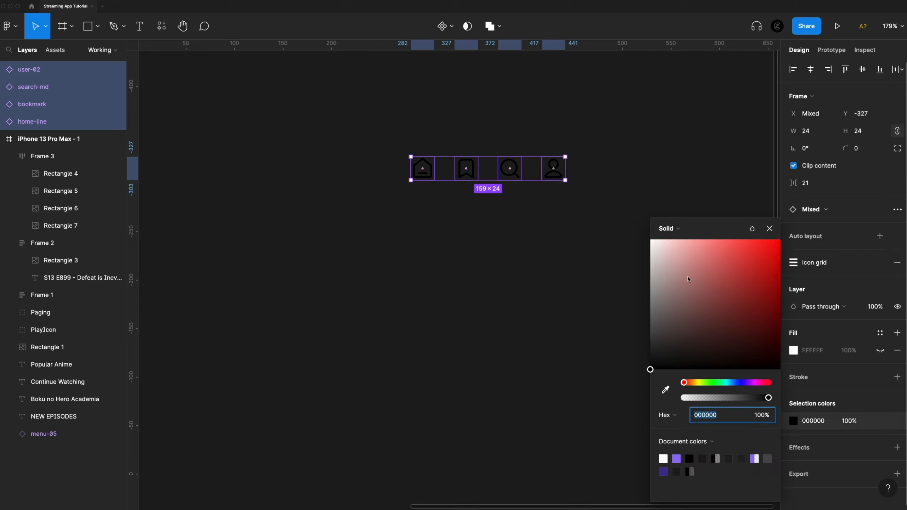
{"action": "left_click_drag", "start_coordinate": [688, 278], "coordinate": [584, 198]}
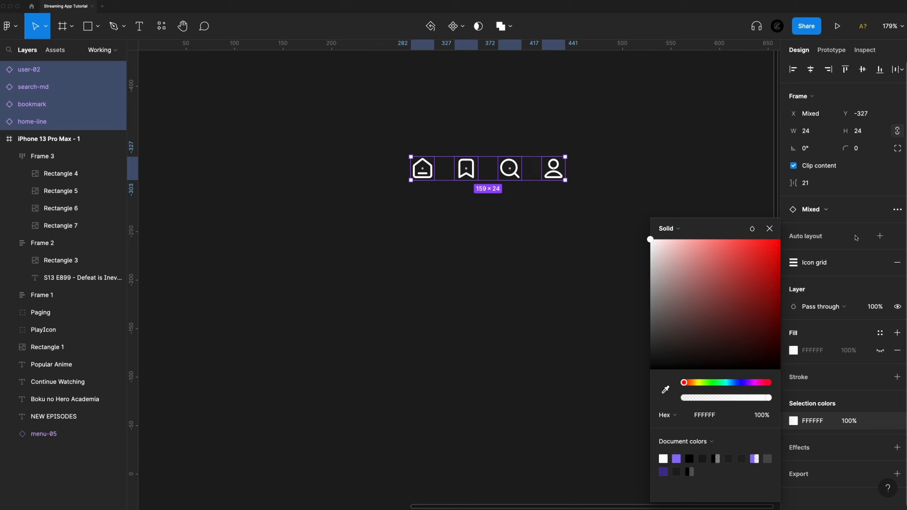
{"action": "key", "text": "6"}
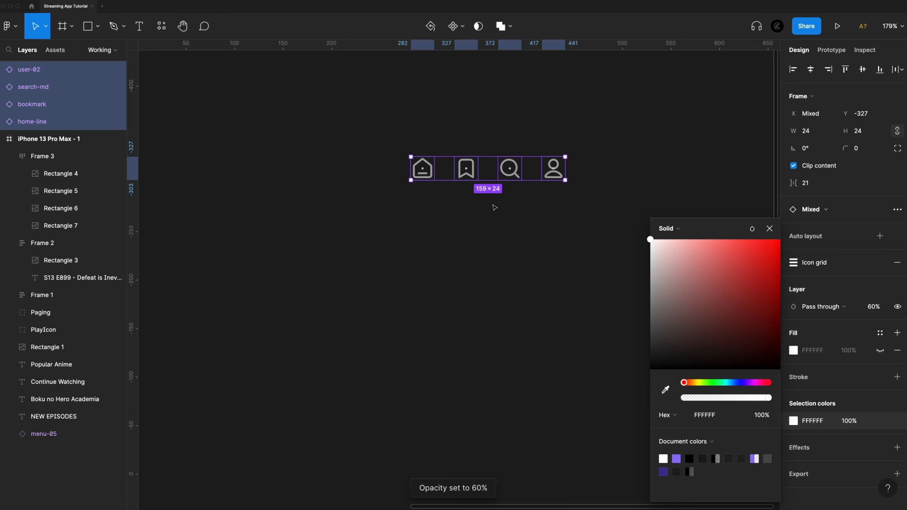
Set the home icon's opacity to 100% and colour it with the document's purple 9074F7.
{"action": "left_click", "coordinate": [427, 169]}
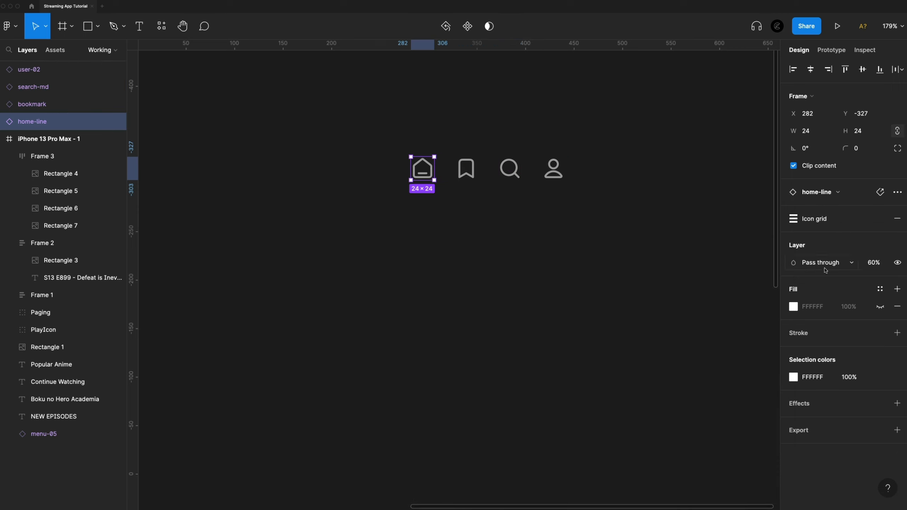
{"action": "left_click", "coordinate": [880, 264]}
{"action": "key", "text": "Return"}
{"action": "left_click", "coordinate": [794, 379]}
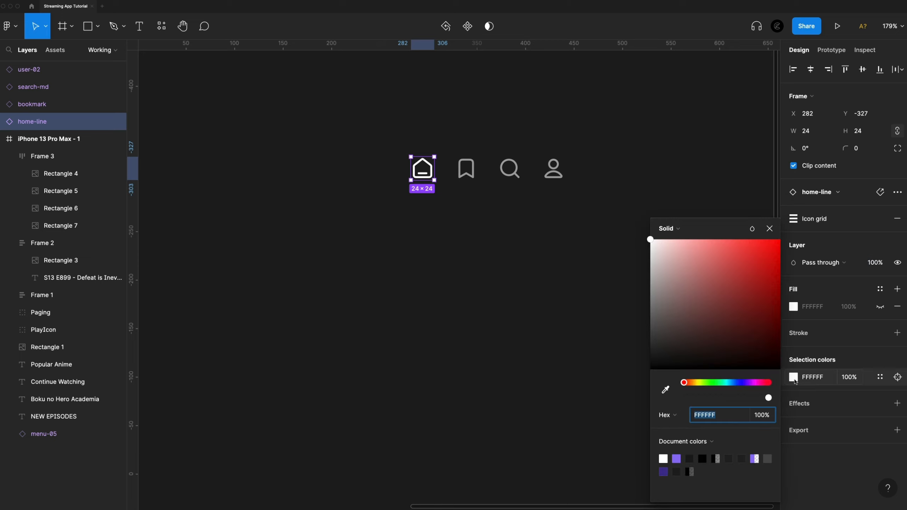
{"action": "left_click", "coordinate": [678, 458]}
{"action": "left_click", "coordinate": [568, 268]}
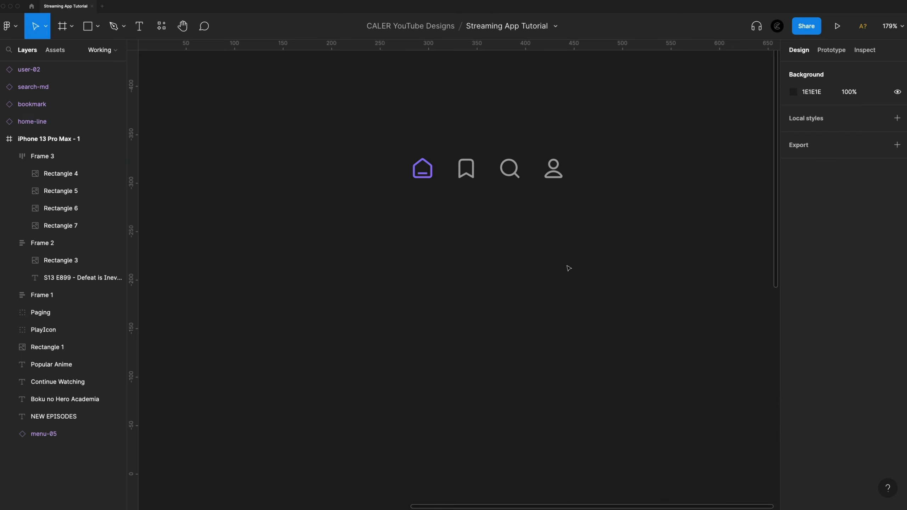
Move the four navigation icons together to Y 527, just beneath the phone frame's bottom edge.
{"action": "left_click_drag", "start_coordinate": [640, 237], "coordinate": [389, 130]}
{"action": "left_click_drag", "start_coordinate": [459, 169], "coordinate": [437, 276]}
{"action": "scroll", "coordinate": [464, 253], "scroll_direction": "down", "scroll_amount": 20}
{"action": "scroll", "coordinate": [466, 257], "scroll_direction": "left", "scroll_amount": 15}
{"action": "scroll", "coordinate": [479, 263], "scroll_direction": "up", "scroll_amount": 5}
{"action": "scroll", "coordinate": [428, 303], "scroll_direction": "up", "scroll_amount": 2}
{"action": "scroll", "coordinate": [429, 303], "scroll_direction": "left", "scroll_amount": 2}
{"action": "scroll", "coordinate": [500, 375], "scroll_direction": "up", "scroll_amount": 1}
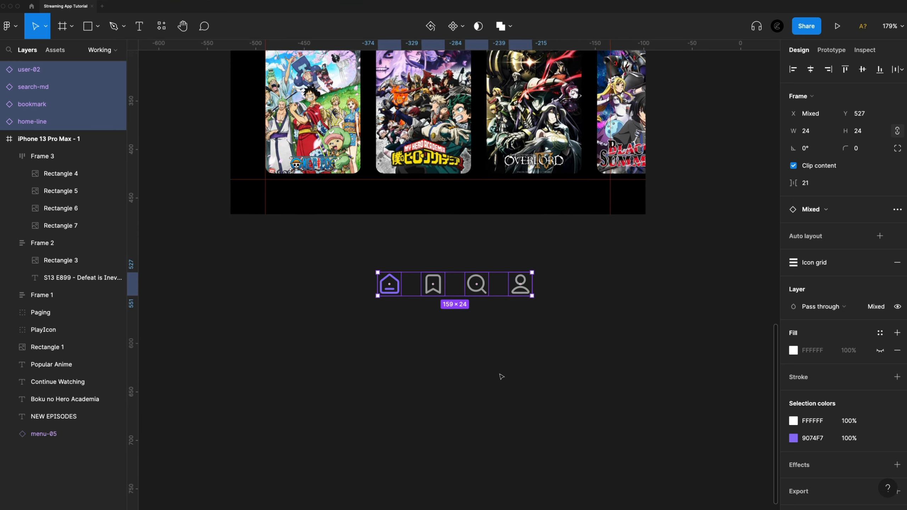
{"action": "scroll", "coordinate": [461, 330], "scroll_direction": "down", "scroll_amount": 1}
{"action": "left_click", "coordinate": [461, 330]}
Move the Popular Anime heading and its poster row out of the phone frame onto the empty canvas to its left.
{"action": "scroll", "coordinate": [462, 328], "scroll_direction": "down", "scroll_amount": 3}
{"action": "scroll", "coordinate": [462, 321], "scroll_direction": "up", "scroll_amount": 4}
{"action": "left_click_drag", "start_coordinate": [362, 194], "coordinate": [689, 322]}
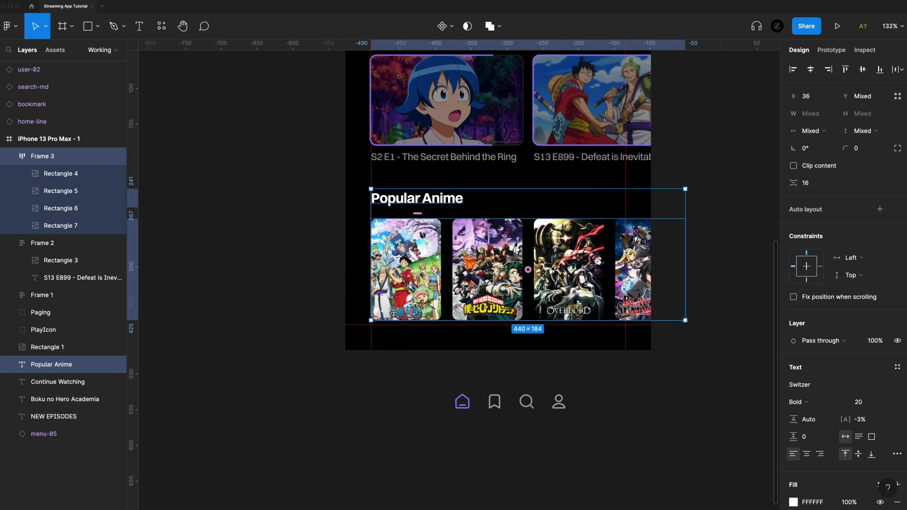
{"action": "left_click_drag", "start_coordinate": [577, 256], "coordinate": [311, 201]}
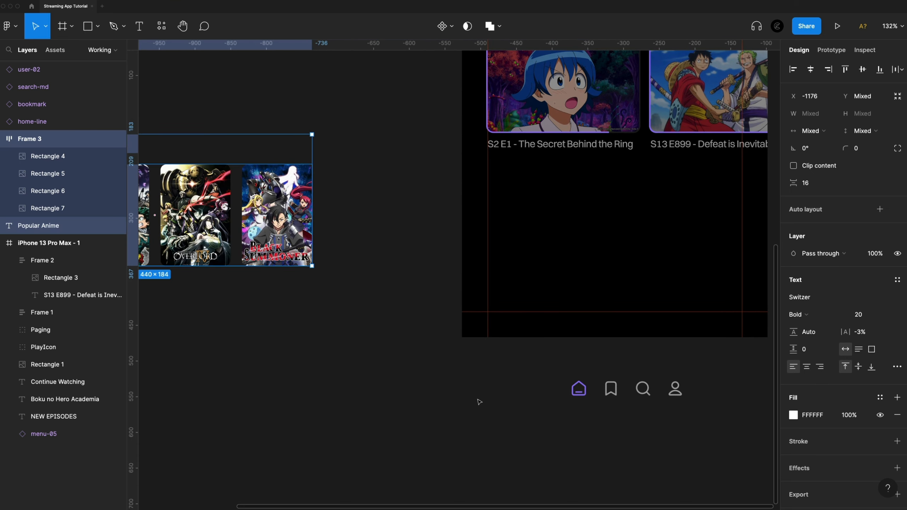
Move the four navigation icons together into the empty lower area of the phone frame, at Y 816.
{"action": "scroll", "coordinate": [480, 401], "scroll_direction": "left", "scroll_amount": 5}
{"action": "left_click_drag", "start_coordinate": [639, 458], "coordinate": [433, 386]}
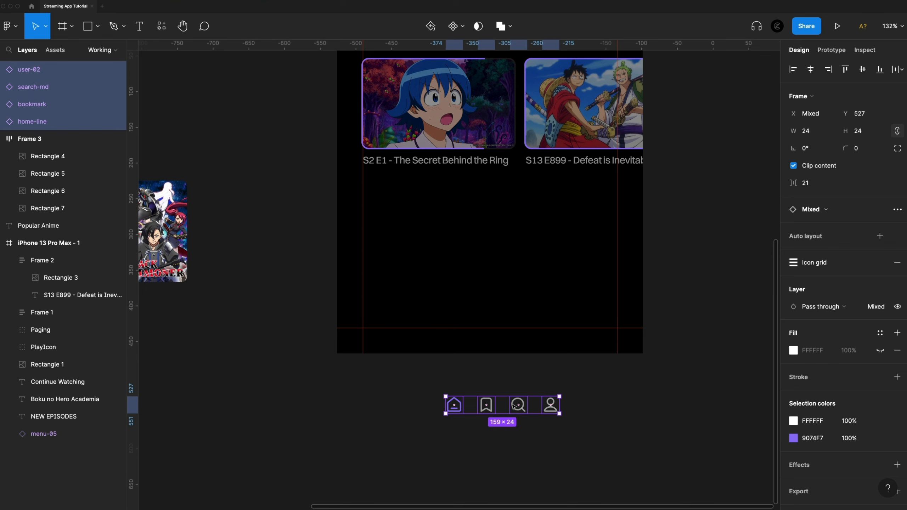
{"action": "left_click_drag", "start_coordinate": [514, 406], "coordinate": [505, 288]}
{"action": "scroll", "coordinate": [506, 305], "scroll_direction": "up", "scroll_amount": 1}
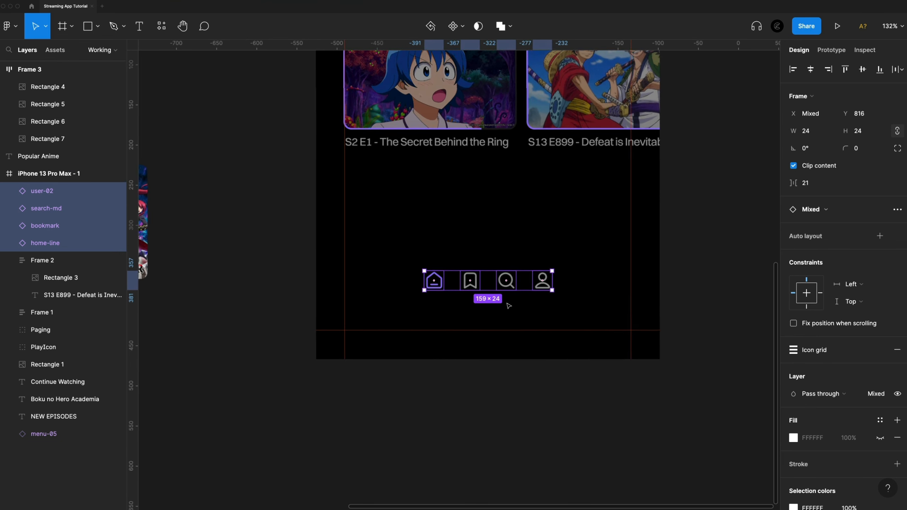
{"action": "scroll", "coordinate": [508, 306], "scroll_direction": "up", "scroll_amount": 3}
Wrap the four navigation icons in a horizontal auto layout frame and name it Menubar.
{"action": "key", "text": "shift+a"}
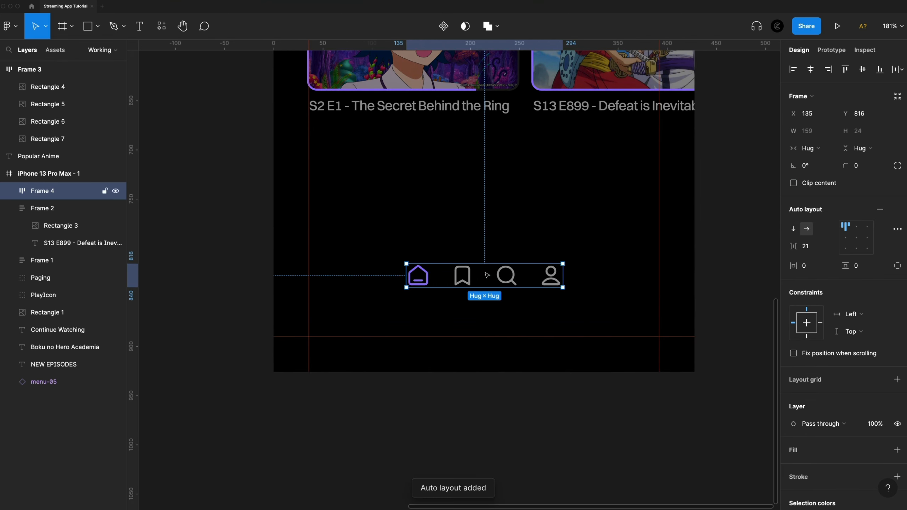
{"action": "double_click", "coordinate": [36, 192]}
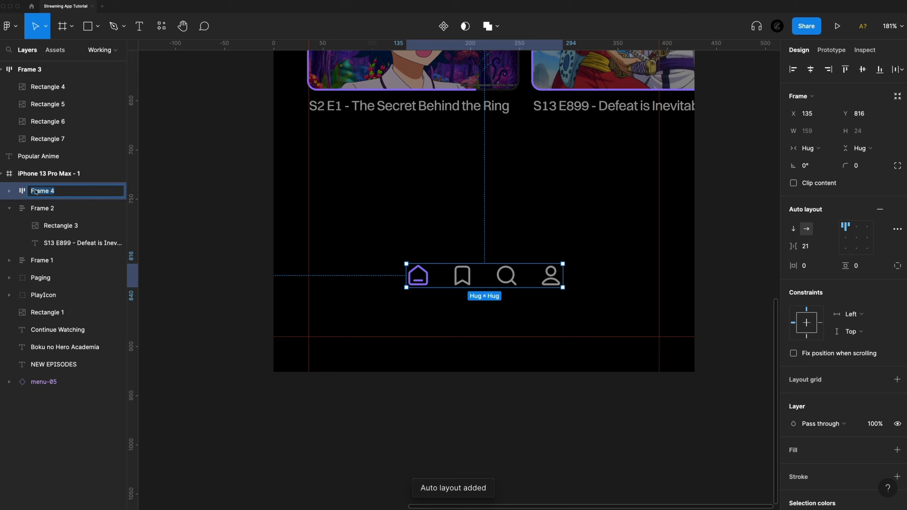
{"action": "type", "text": "Menubar"}
{"action": "key", "text": "Return"}
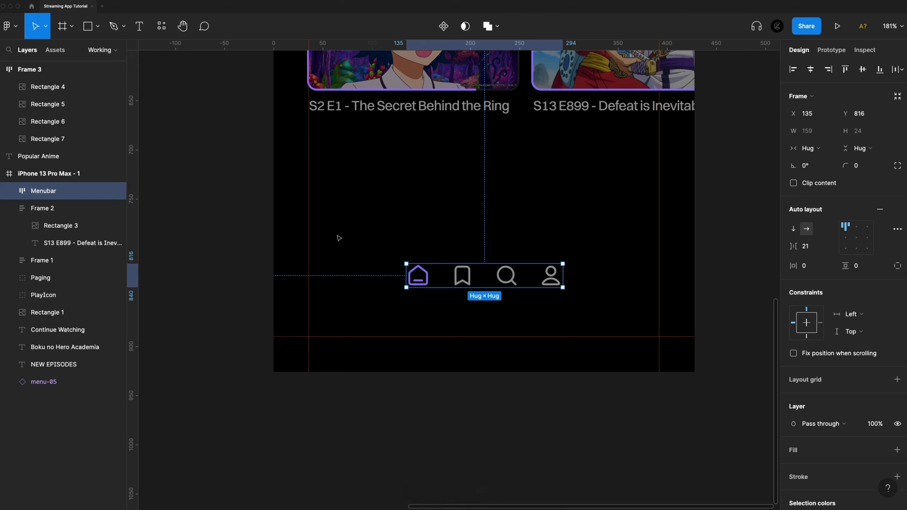
Widen the Menubar's icon spacing to 79, then move it down to Y 860 and centre it horizontally in the phone frame.
{"action": "mouse_move", "coordinate": [436, 275]}
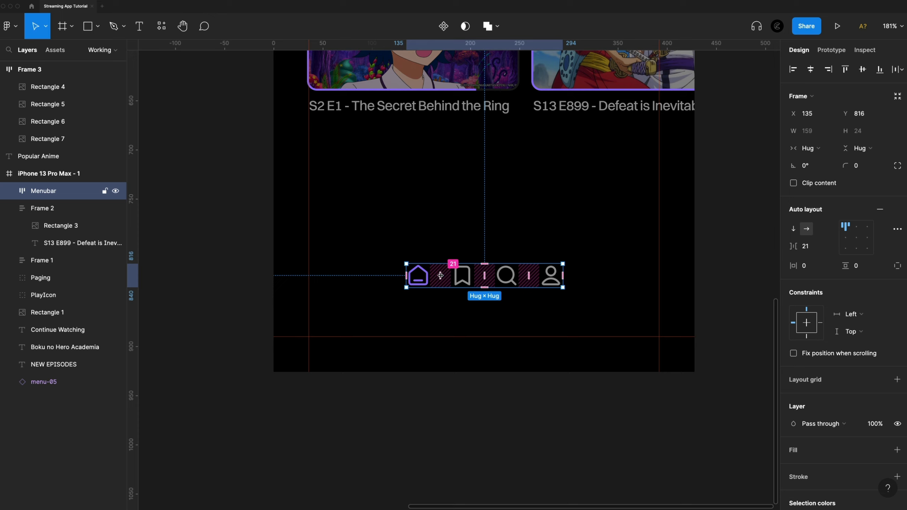
{"action": "left_click_drag", "start_coordinate": [440, 276], "coordinate": [469, 278]}
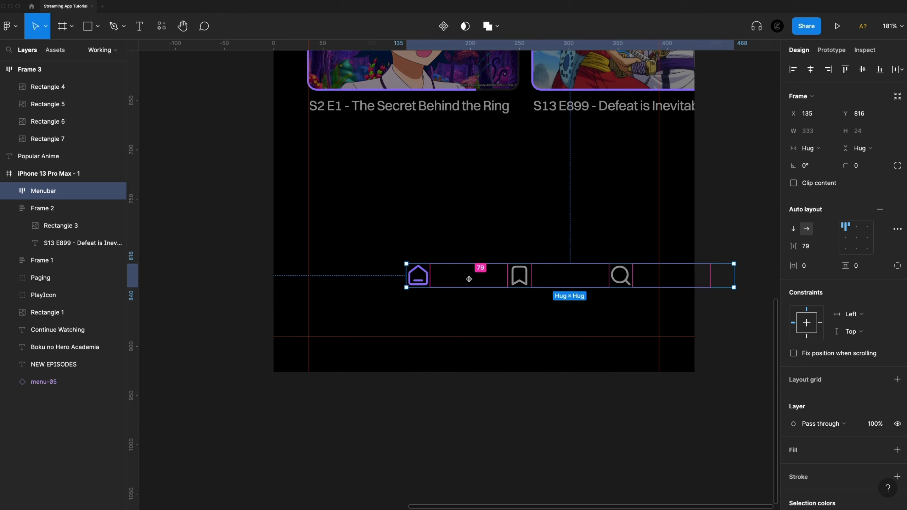
{"action": "left_click_drag", "start_coordinate": [590, 279], "coordinate": [517, 322]}
{"action": "left_click", "coordinate": [811, 69]}
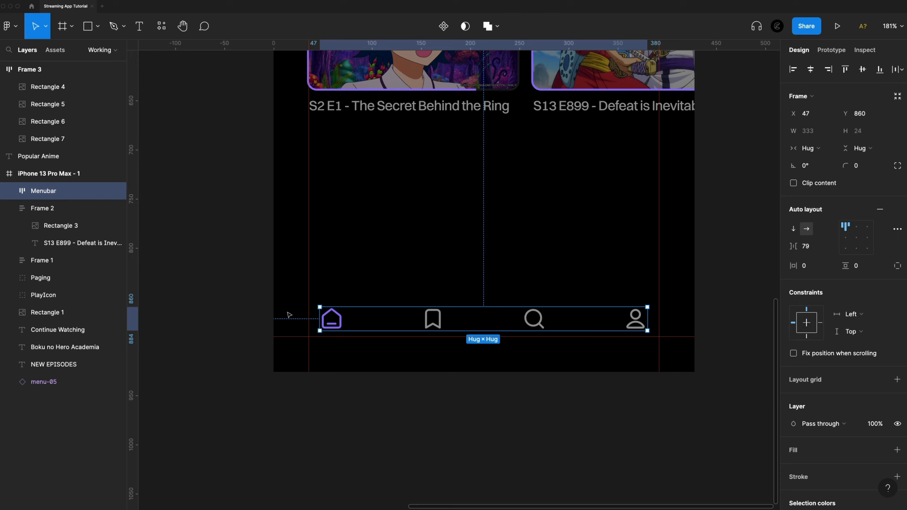
Set the Menubar's horizontal padding to 48 and shift it sideways so it spans the phone frame's width.
{"action": "left_click", "coordinate": [818, 267]}
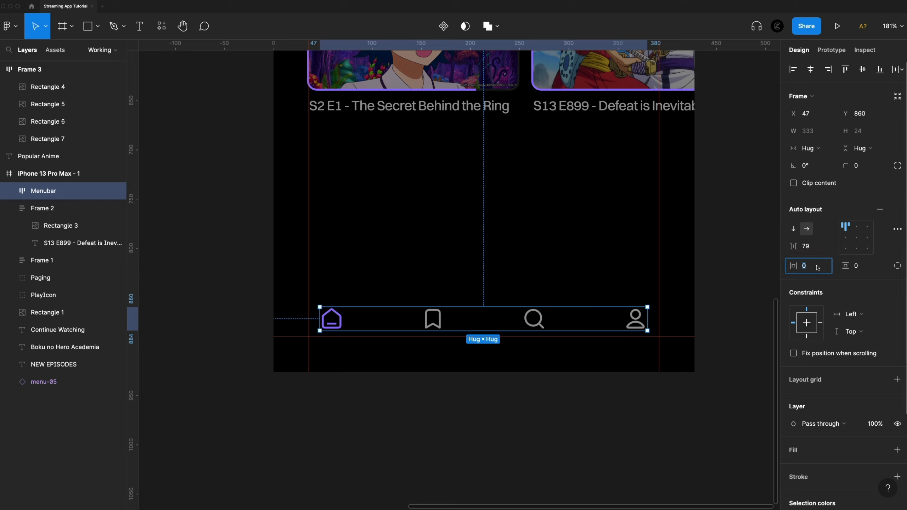
{"action": "type", "text": "48"}
{"action": "key", "text": "Return"}
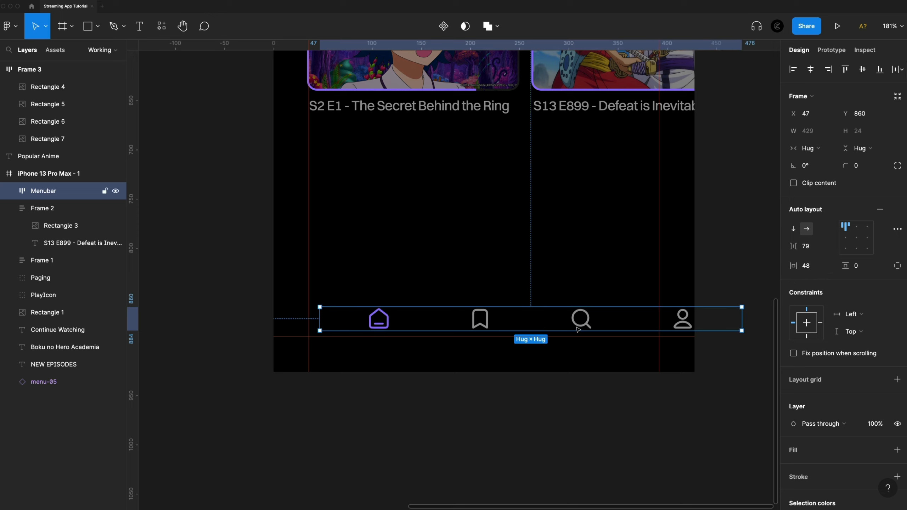
{"action": "left_click_drag", "start_coordinate": [619, 325], "coordinate": [573, 323]}
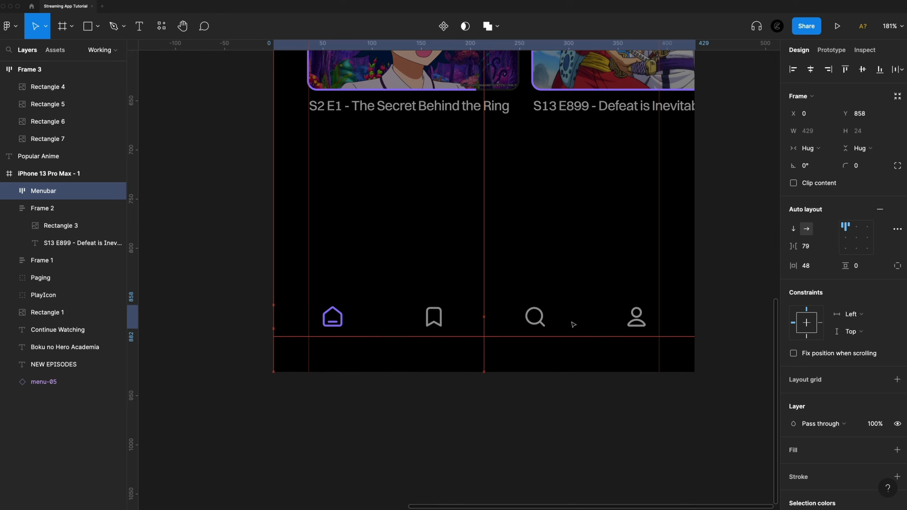
Try to resize the Menubar to a fixed width of 428, flush with the phone frame's edge.
{"action": "left_click_drag", "start_coordinate": [697, 317], "coordinate": [692, 315]}
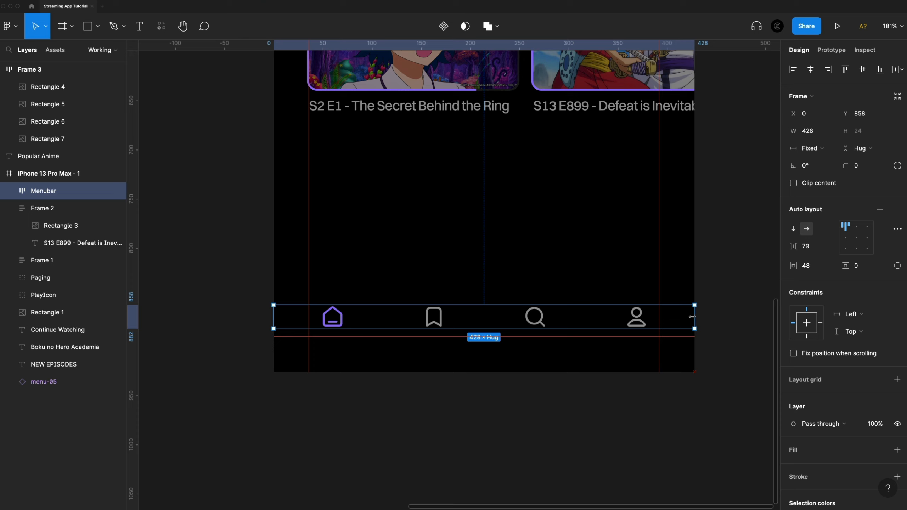
{"action": "key", "text": "super+z"}
{"action": "key", "text": "super+z"}
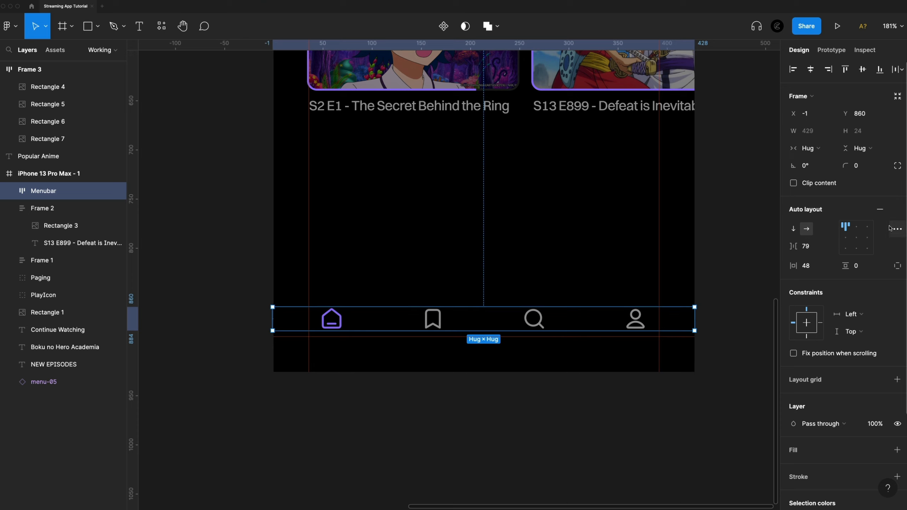
Give the Menubar individual paddings of 20 at the top and 48 at the bottom, and align it to the phone frame's bottom edge.
{"action": "left_click", "coordinate": [893, 269]}
{"action": "left_click", "coordinate": [863, 267]}
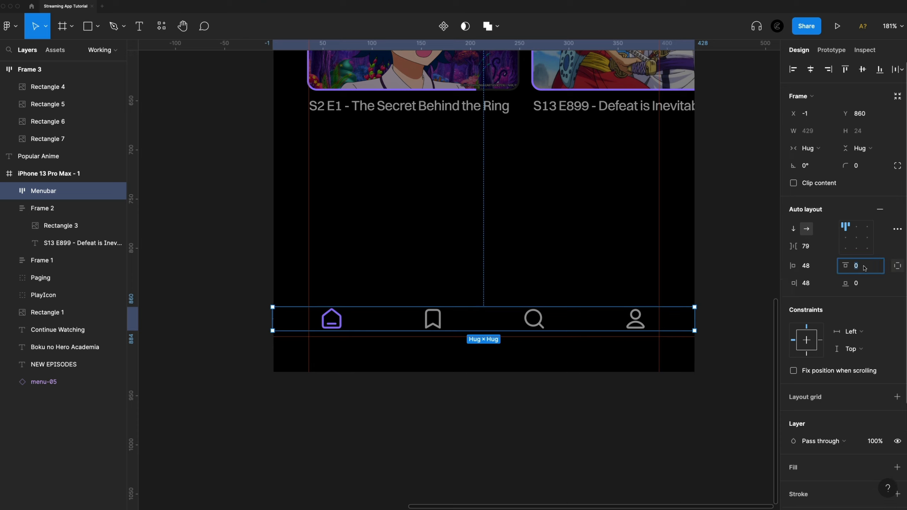
{"action": "left_click", "coordinate": [866, 283]}
{"action": "type", "text": "48"}
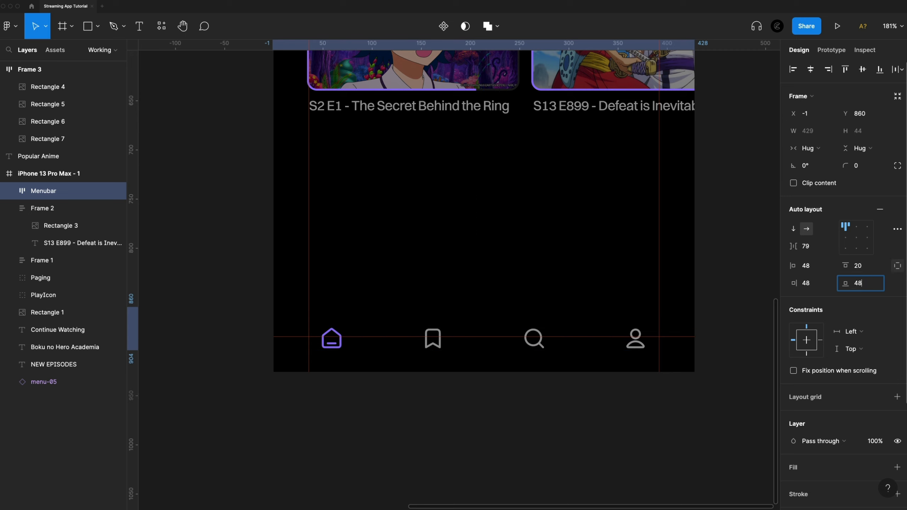
{"action": "key", "text": "Return"}
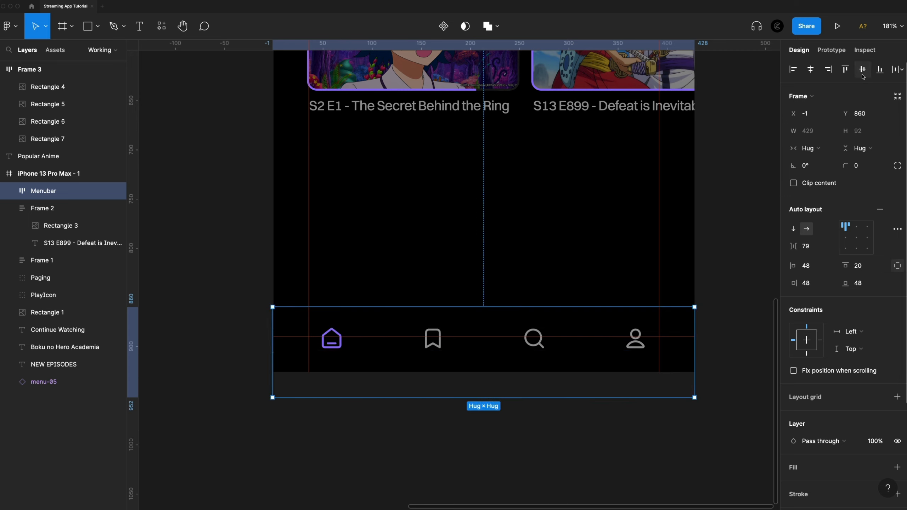
{"action": "left_click", "coordinate": [879, 69]}
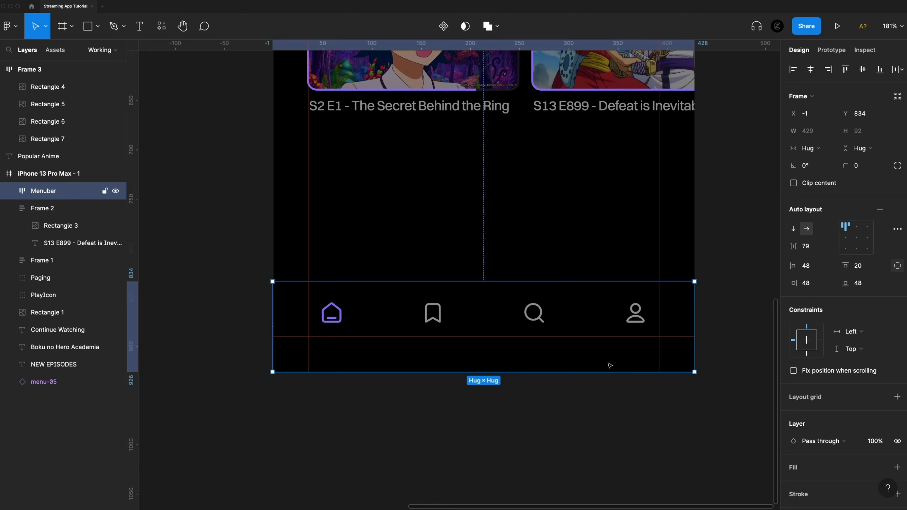
Add a solid black 000000 fill to the Menubar.
{"action": "scroll", "coordinate": [856, 414], "scroll_direction": "down", "scroll_amount": 4}
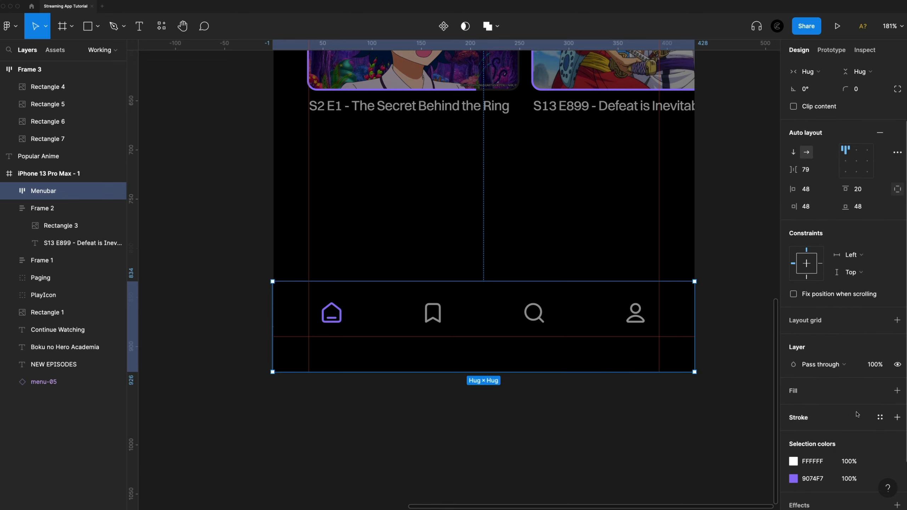
{"action": "left_click", "coordinate": [897, 391]}
{"action": "left_click", "coordinate": [793, 408]}
{"action": "left_click_drag", "start_coordinate": [657, 322], "coordinate": [601, 405]}
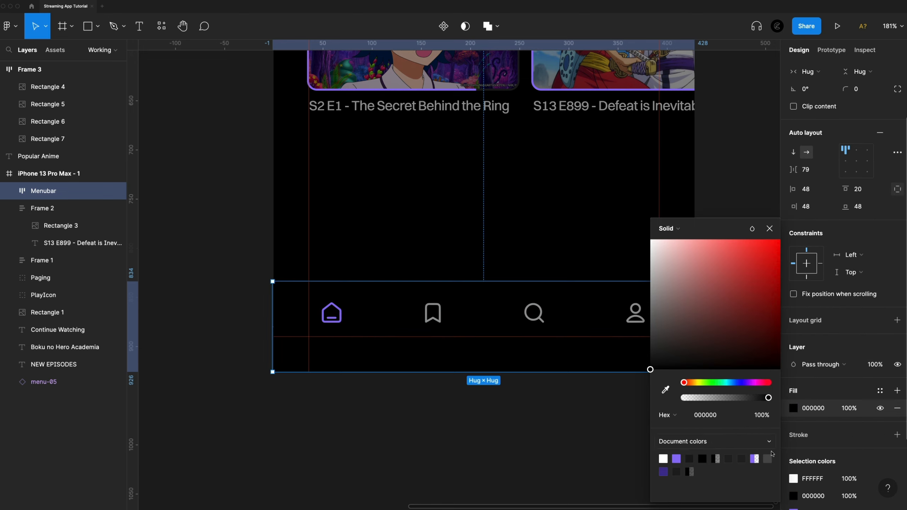
Add an outside stroke of weight 2 to the Menubar and colour it 1A191B.
{"action": "scroll", "coordinate": [815, 441], "scroll_direction": "down", "scroll_amount": 3}
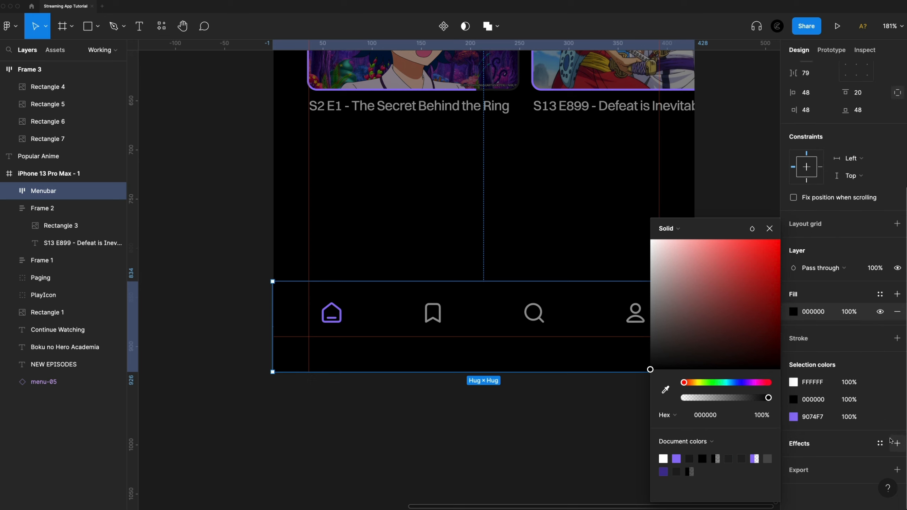
{"action": "left_click", "coordinate": [897, 337]}
{"action": "left_click", "coordinate": [817, 373]}
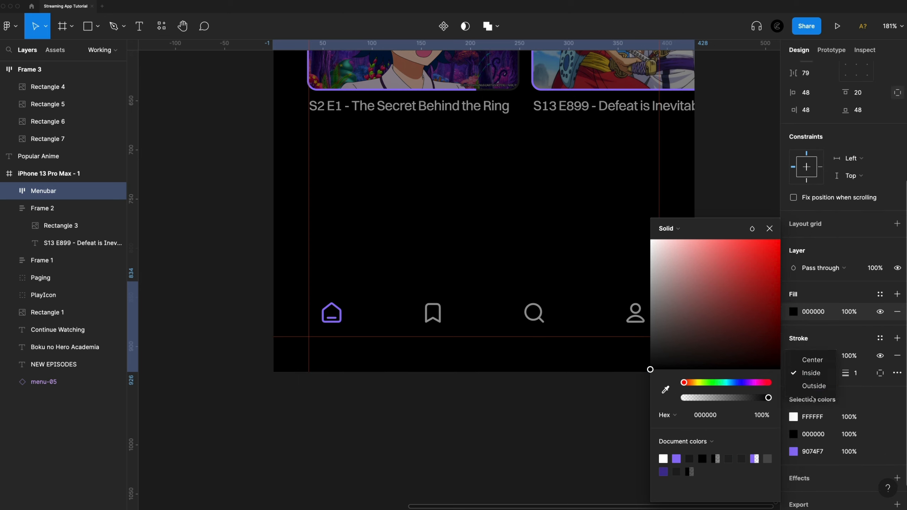
{"action": "left_click", "coordinate": [808, 386]}
{"action": "left_click", "coordinate": [862, 372]}
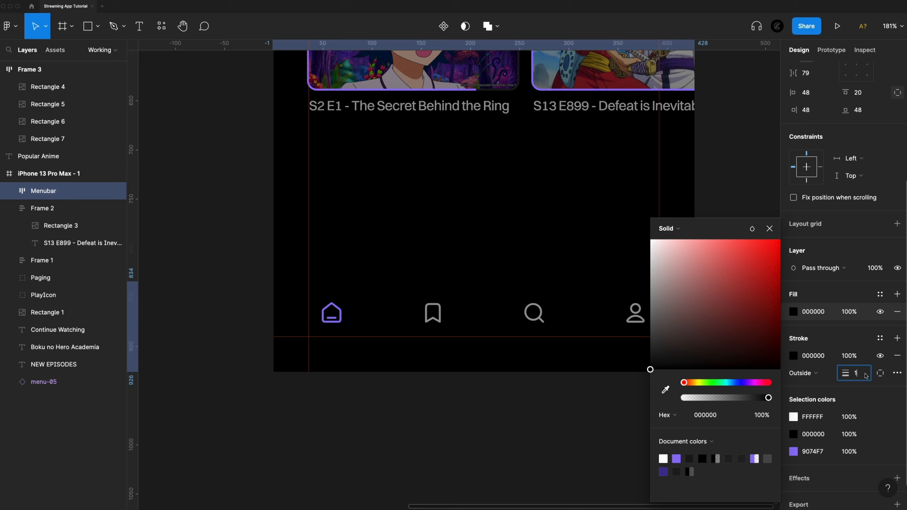
{"action": "type", "text": "2"}
{"action": "key", "text": "Return"}
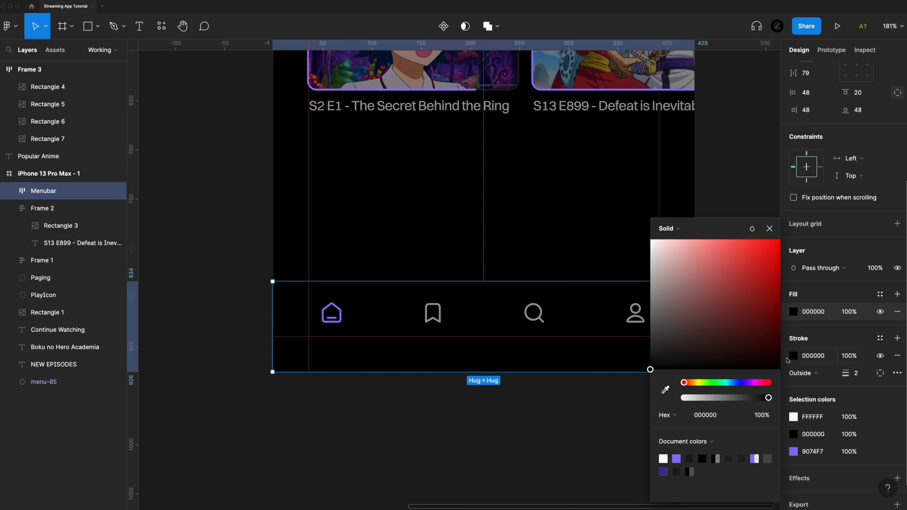
{"action": "left_click", "coordinate": [723, 416]}
{"action": "type", "text": "1A191B"}
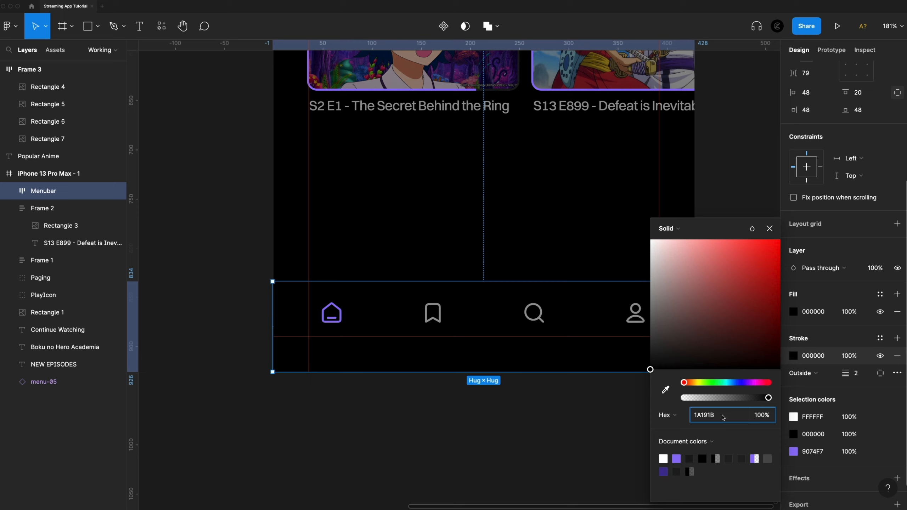
{"action": "key", "text": "Return"}
{"action": "left_click", "coordinate": [555, 460]}
Examine the Menubar's border line and icon spacing up close.
{"action": "scroll", "coordinate": [573, 302], "scroll_direction": "up", "scroll_amount": 2}
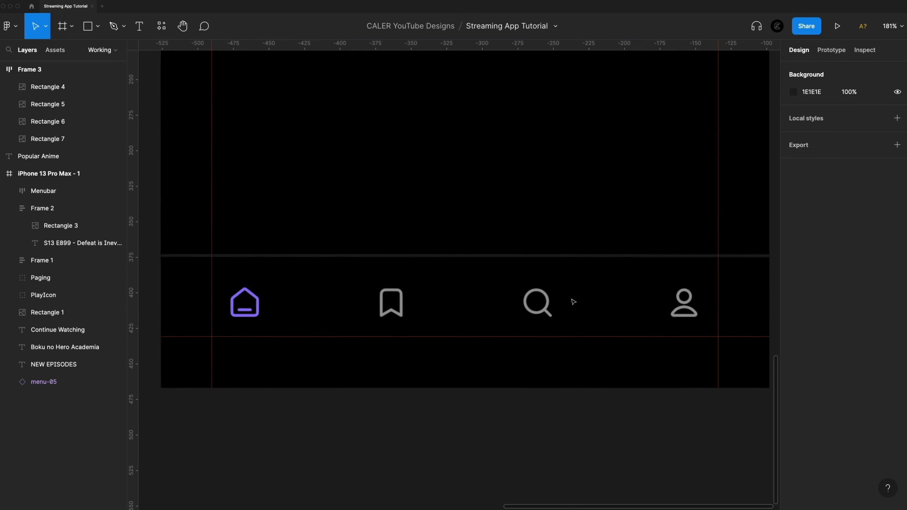
{"action": "scroll", "coordinate": [573, 302], "scroll_direction": "up", "scroll_amount": 1}
{"action": "scroll", "coordinate": [490, 255], "scroll_direction": "left", "scroll_amount": 4}
{"action": "scroll", "coordinate": [558, 257], "scroll_direction": "right", "scroll_amount": 4}
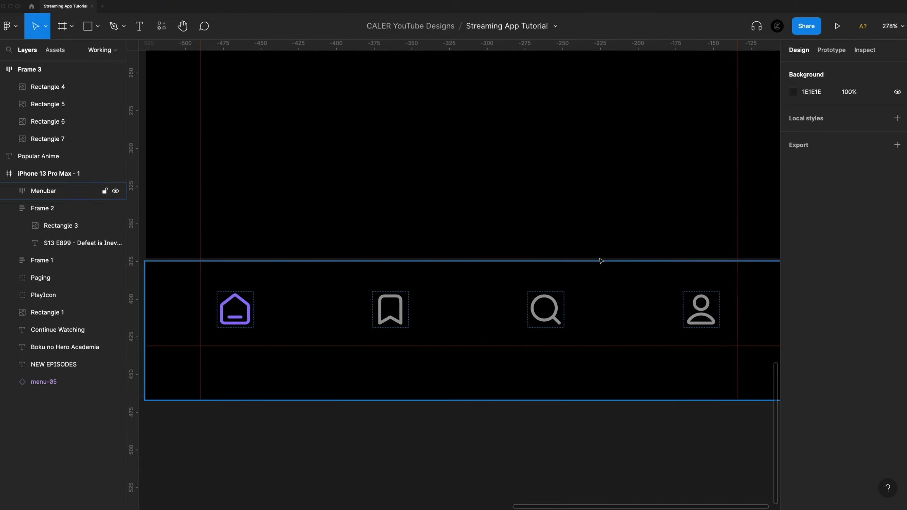
{"action": "scroll", "coordinate": [607, 260], "scroll_direction": "right", "scroll_amount": 3}
{"action": "scroll", "coordinate": [668, 425], "scroll_direction": "left", "scroll_amount": 2}
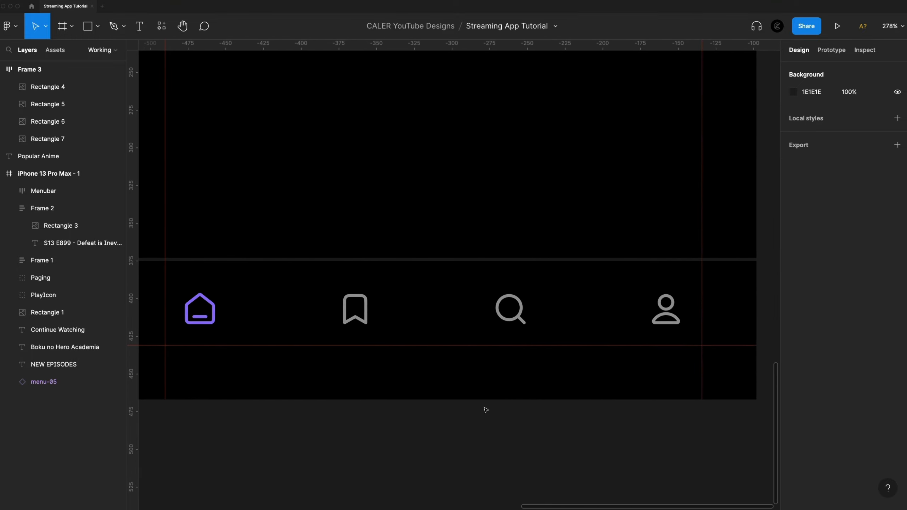
{"action": "scroll", "coordinate": [487, 408], "scroll_direction": "down", "scroll_amount": 1}
{"action": "left_click", "coordinate": [739, 308]}
{"action": "left_click", "coordinate": [562, 420]}
Group the Popular Anime heading with its posters, move the group into the phone frame at X 36, Y 691, and send it behind the Menubar.
{"action": "scroll", "coordinate": [561, 419], "scroll_direction": "down", "scroll_amount": 5}
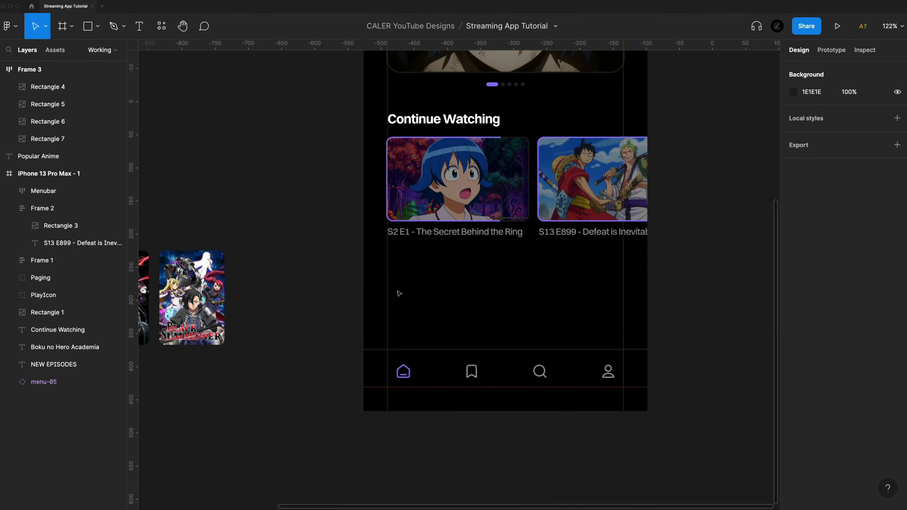
{"action": "scroll", "coordinate": [566, 430], "scroll_direction": "down", "scroll_amount": 3}
{"action": "left_click", "coordinate": [531, 415]}
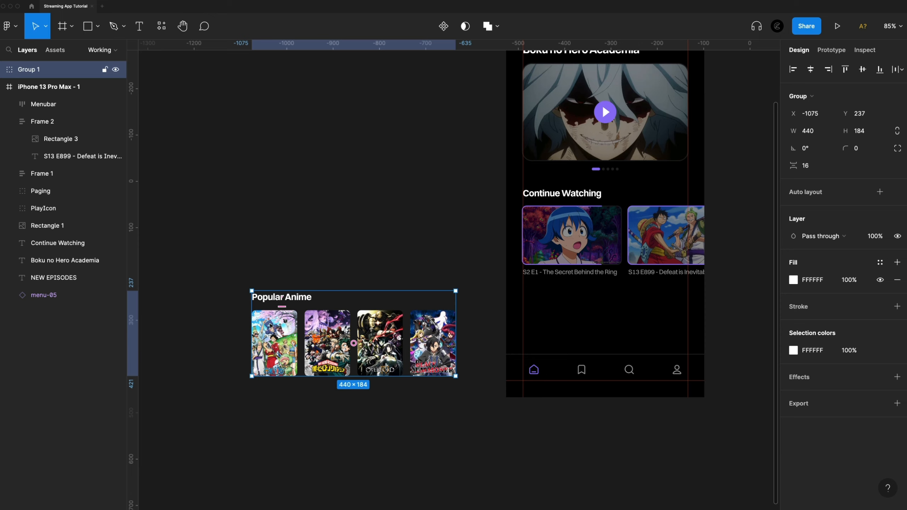
{"action": "left_click_drag", "start_coordinate": [271, 326], "coordinate": [541, 324]}
{"action": "scroll", "coordinate": [541, 323], "scroll_direction": "right", "scroll_amount": 3}
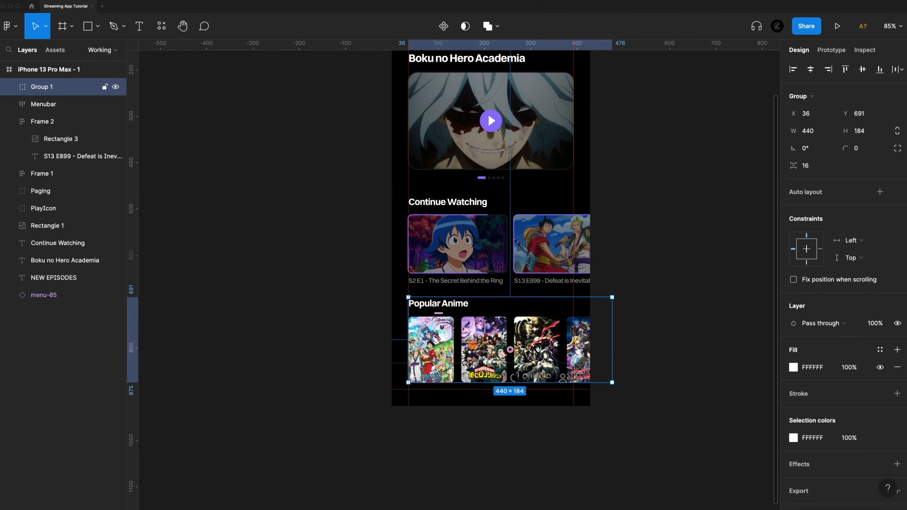
{"action": "key", "text": "bracketleft"}
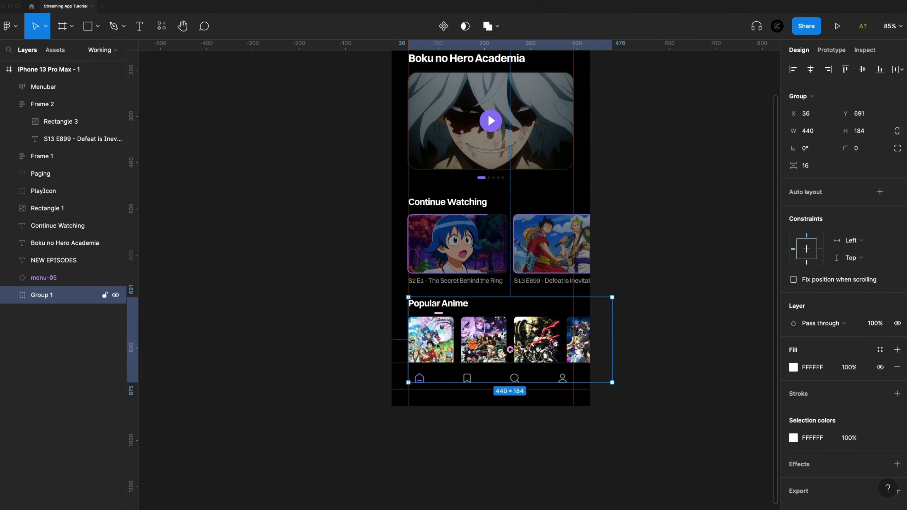
Lower the Popular Anime group to Y 700, checking its distance from the Continue Watching cards.
{"action": "scroll", "coordinate": [438, 345], "scroll_direction": "up", "scroll_amount": 3}
{"action": "left_click_drag", "start_coordinate": [438, 346], "coordinate": [438, 348]}
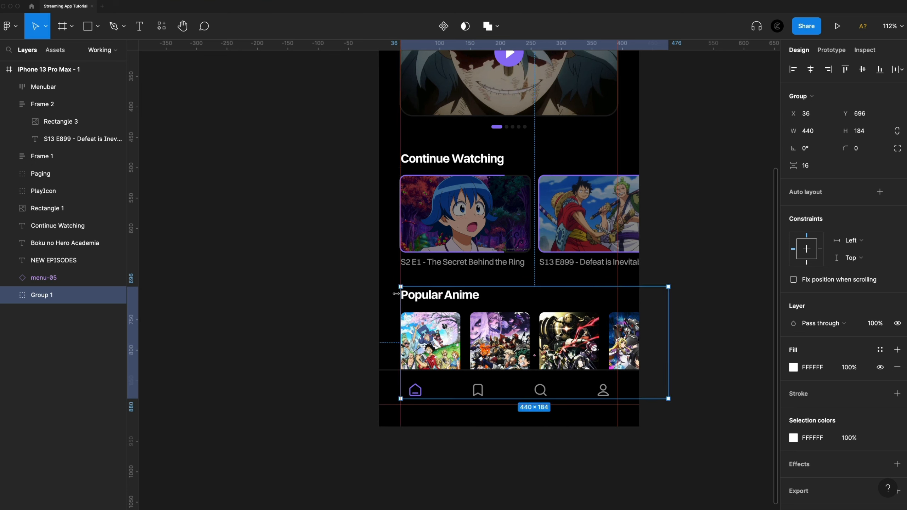
{"action": "key", "text": "alt"}
{"action": "key", "text": "Down"}
{"action": "key", "text": "Down"}
{"action": "key", "text": "Down"}
{"action": "key", "text": "Down"}
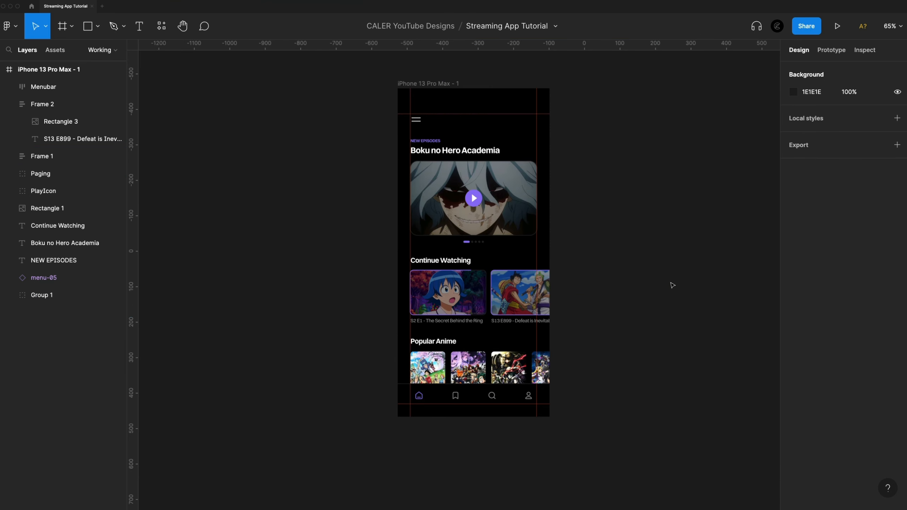
Hide the rulers and guides and bring the whole phone screen into view.
{"action": "key", "text": "shift+r"}
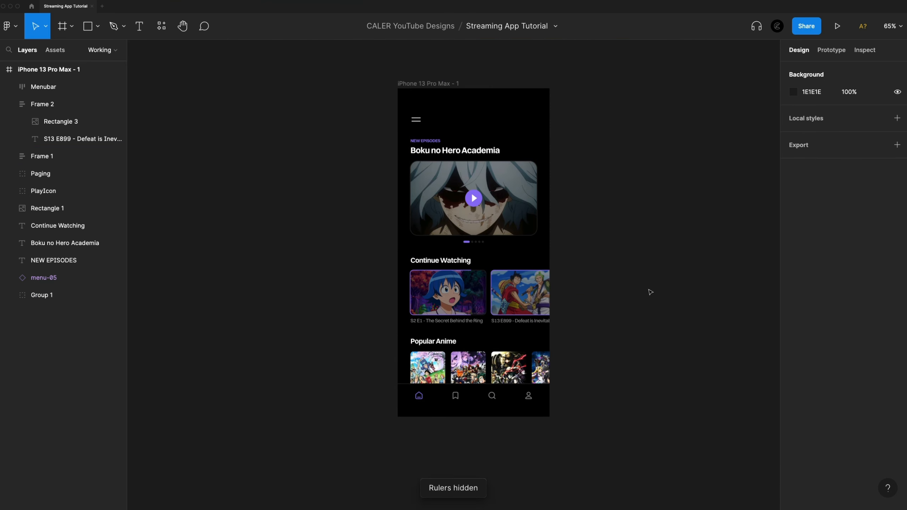
{"action": "scroll", "coordinate": [650, 292], "scroll_direction": "up", "scroll_amount": 1}
{"action": "scroll", "coordinate": [684, 278], "scroll_direction": "up", "scroll_amount": 2}
{"action": "scroll", "coordinate": [683, 279], "scroll_direction": "right", "scroll_amount": 1}
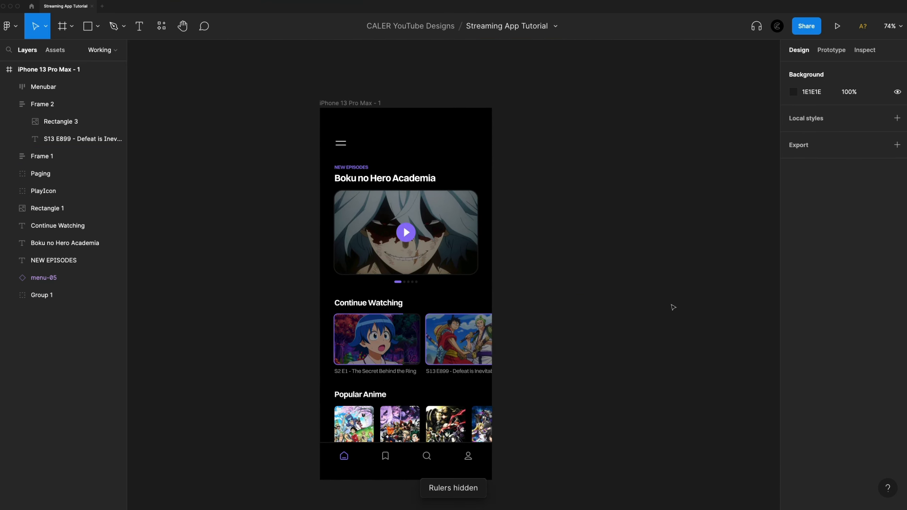
Draw a rectangle over the Popular Anime posters directly above the Menubar, and lower its upper edge for a size of about 427 × 97.
{"action": "scroll", "coordinate": [619, 313], "scroll_direction": "down", "scroll_amount": 1}
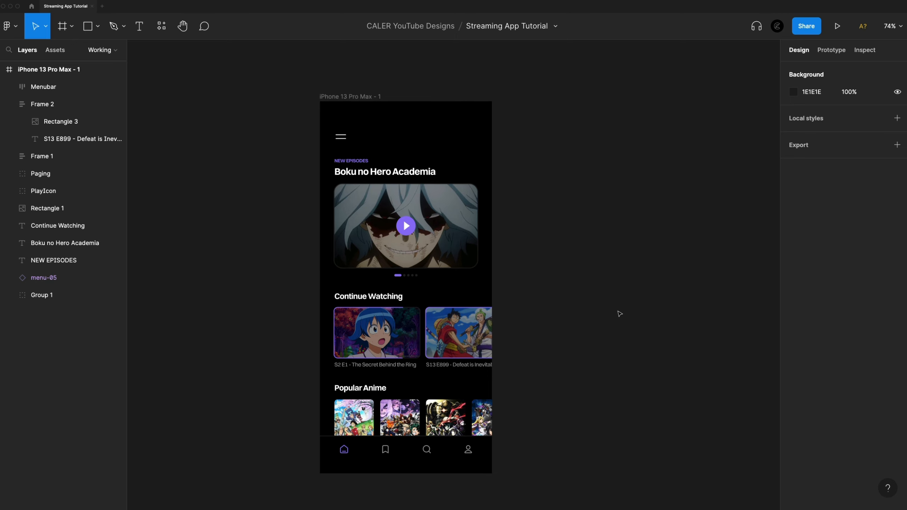
{"action": "scroll", "coordinate": [489, 416], "scroll_direction": "up", "scroll_amount": 3}
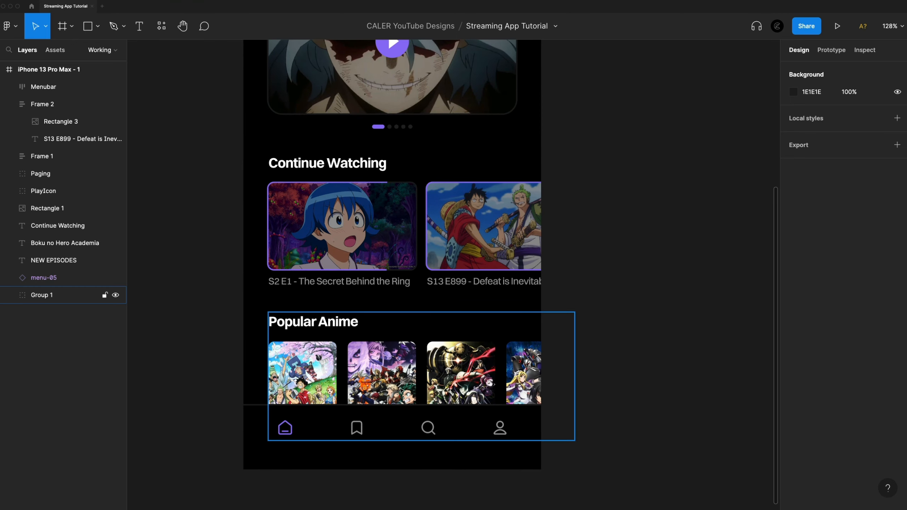
{"action": "scroll", "coordinate": [457, 421], "scroll_direction": "down", "scroll_amount": 1}
{"action": "scroll", "coordinate": [458, 420], "scroll_direction": "left", "scroll_amount": 1}
{"action": "left_click", "coordinate": [92, 22]}
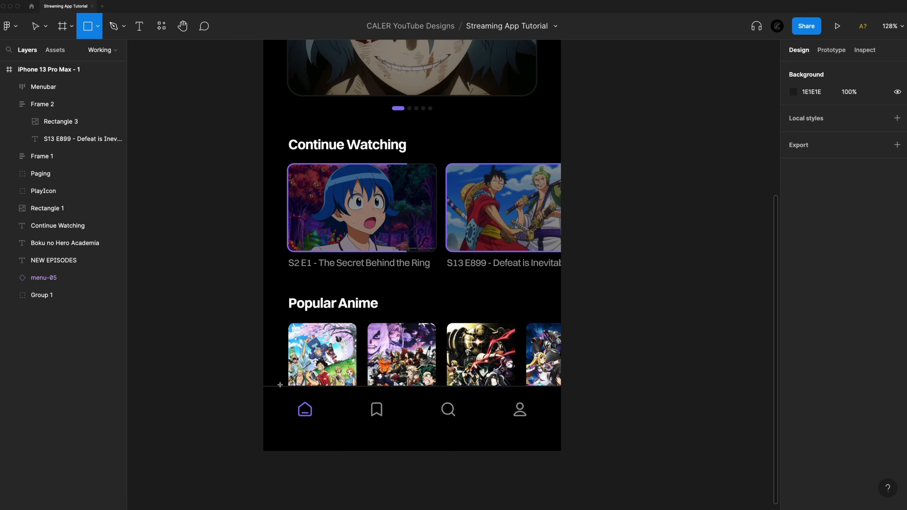
{"action": "mouse_move", "coordinate": [262, 385]}
{"action": "left_mouse_down"}
{"action": "mouse_move", "coordinate": [432, 314]}
{"action": "mouse_move", "coordinate": [560, 307]}
{"action": "left_mouse_up"}
{"action": "left_click_drag", "start_coordinate": [536, 346], "coordinate": [537, 345]}
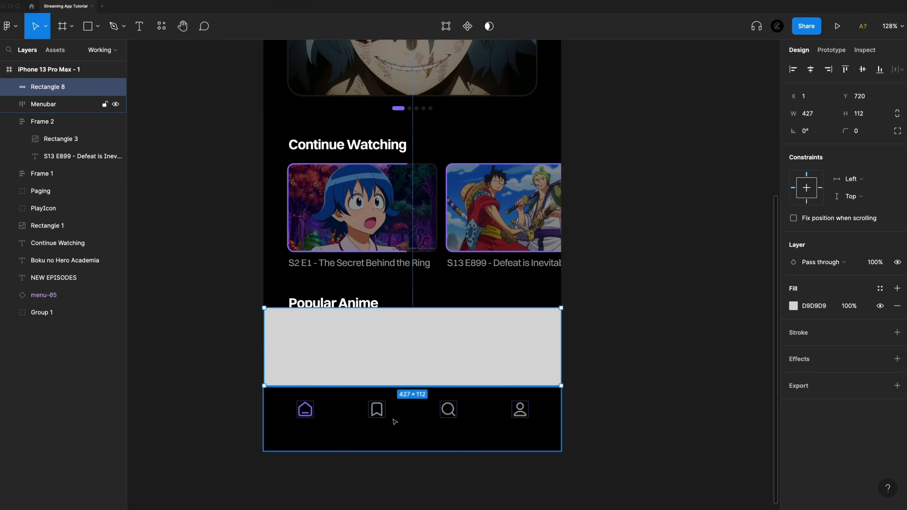
{"action": "scroll", "coordinate": [456, 408], "scroll_direction": "up", "scroll_amount": 5}
{"action": "scroll", "coordinate": [430, 379], "scroll_direction": "down", "scroll_amount": 5}
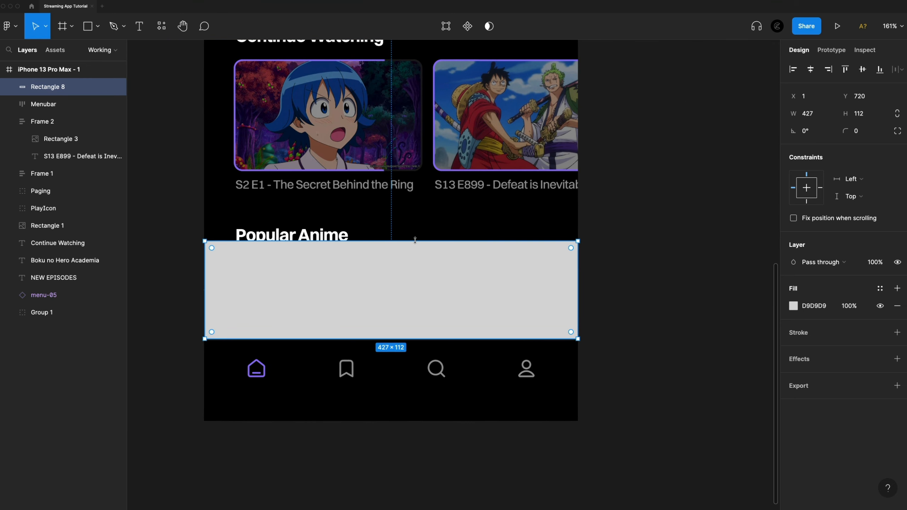
{"action": "left_click_drag", "start_coordinate": [413, 242], "coordinate": [414, 255]}
{"action": "scroll", "coordinate": [423, 287], "scroll_direction": "left", "scroll_amount": 2}
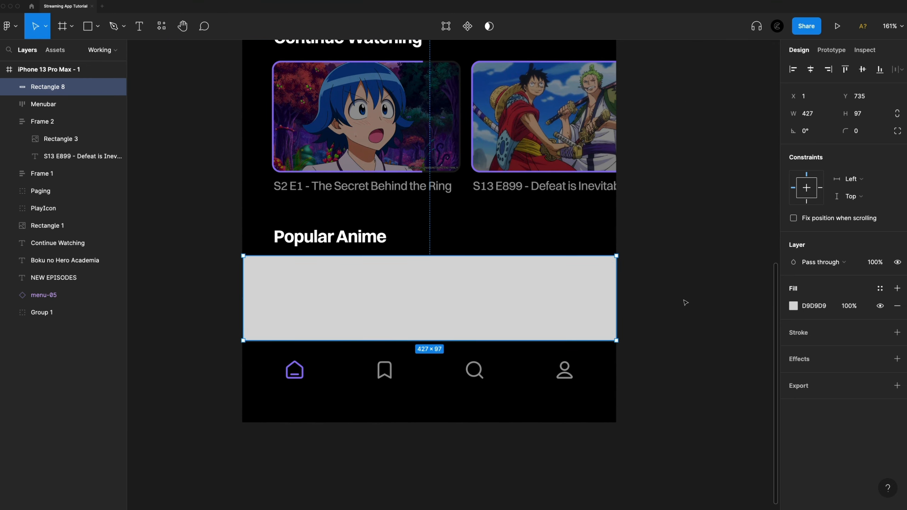
Change the rectangle's fill to a linear gradient and make both of its color stops black (000000).
{"action": "left_click", "coordinate": [793, 305]}
{"action": "left_click", "coordinate": [668, 227]}
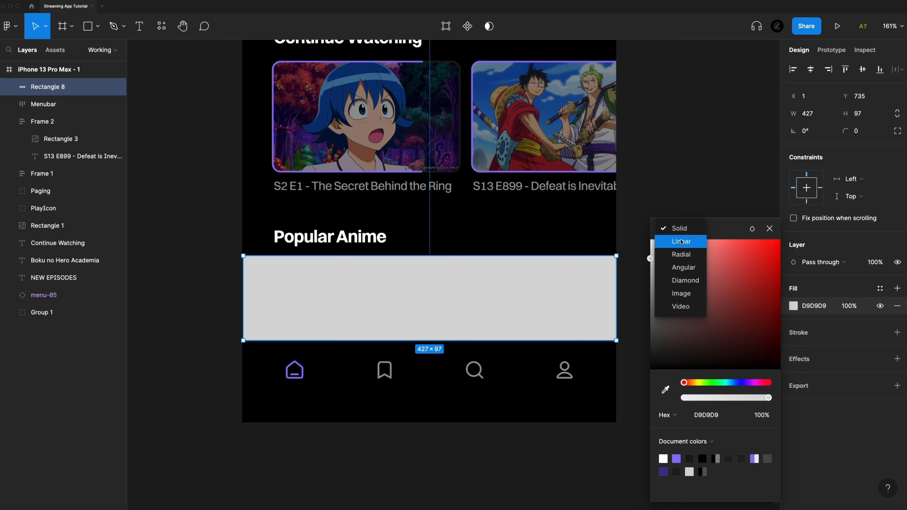
{"action": "left_click", "coordinate": [671, 241]}
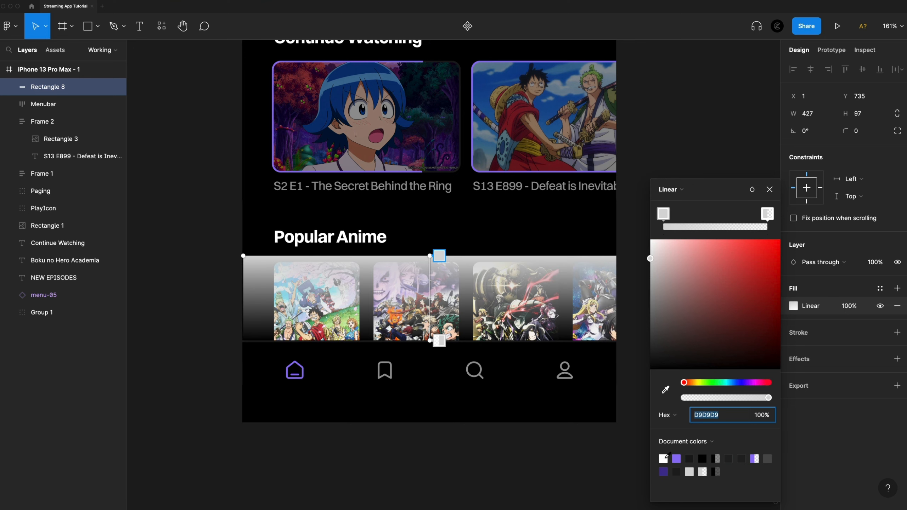
{"action": "left_click_drag", "start_coordinate": [692, 295], "coordinate": [594, 423]}
{"action": "left_click", "coordinate": [766, 214]}
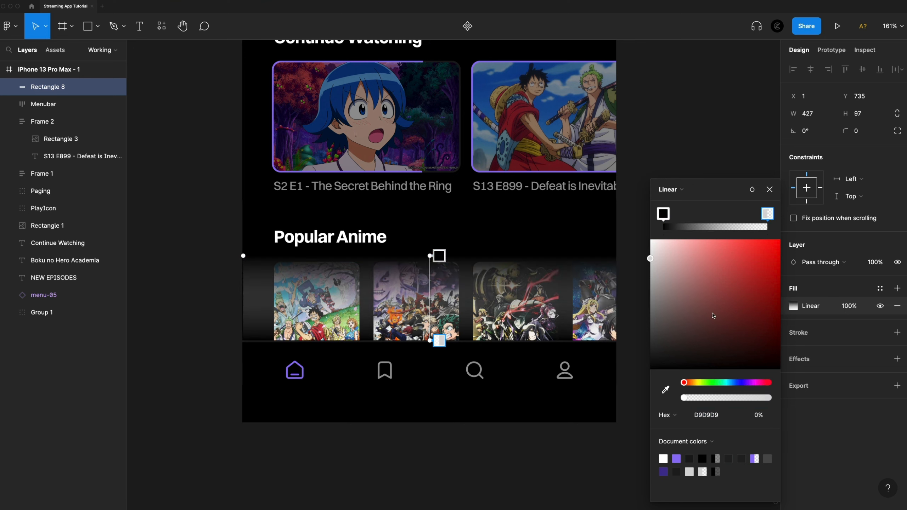
{"action": "left_click_drag", "start_coordinate": [711, 313], "coordinate": [587, 458]}
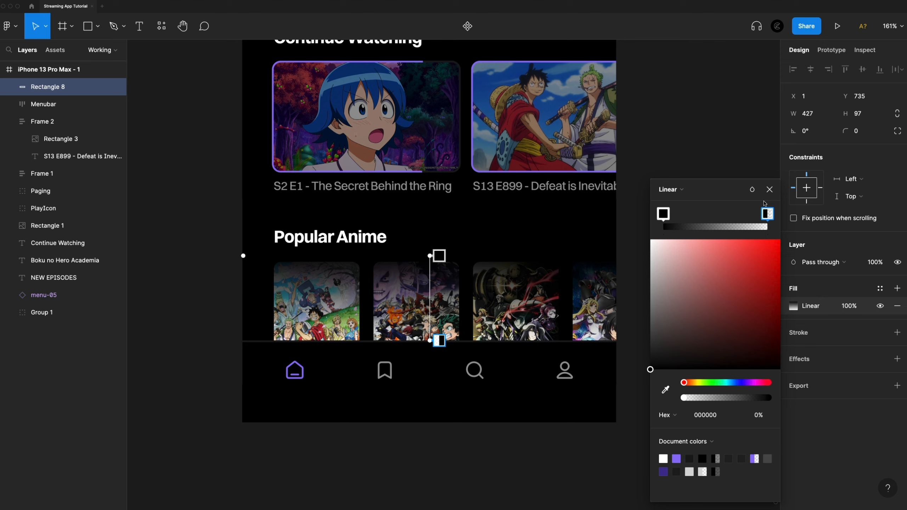
Reverse the gradient's fade by setting its lower stop to 100% opacity and its upper stop to 0%.
{"action": "left_click_drag", "start_coordinate": [739, 396], "coordinate": [815, 399]}
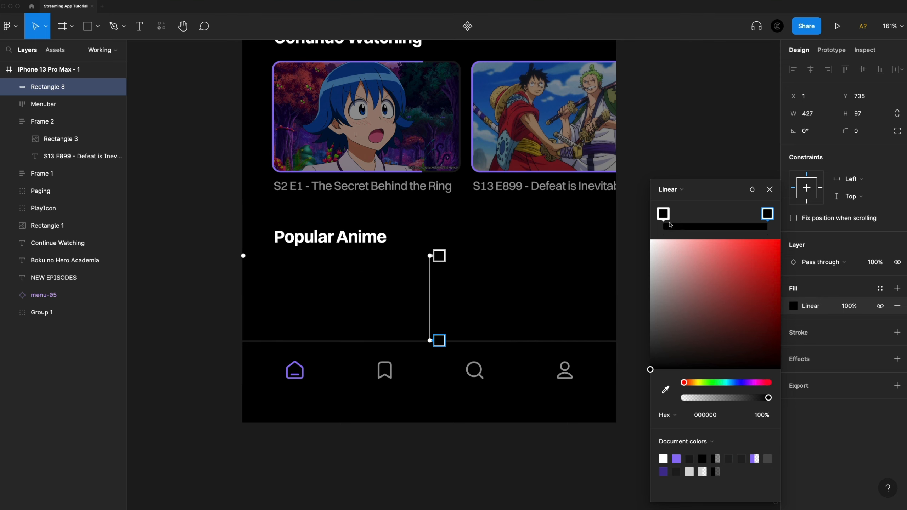
{"action": "left_click", "coordinate": [663, 215]}
{"action": "left_click_drag", "start_coordinate": [713, 397], "coordinate": [606, 390]}
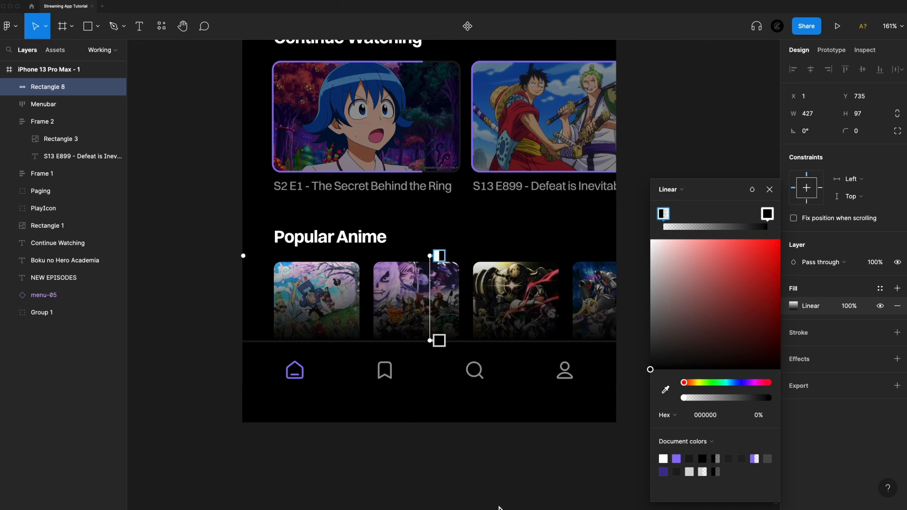
{"action": "left_click", "coordinate": [588, 455]}
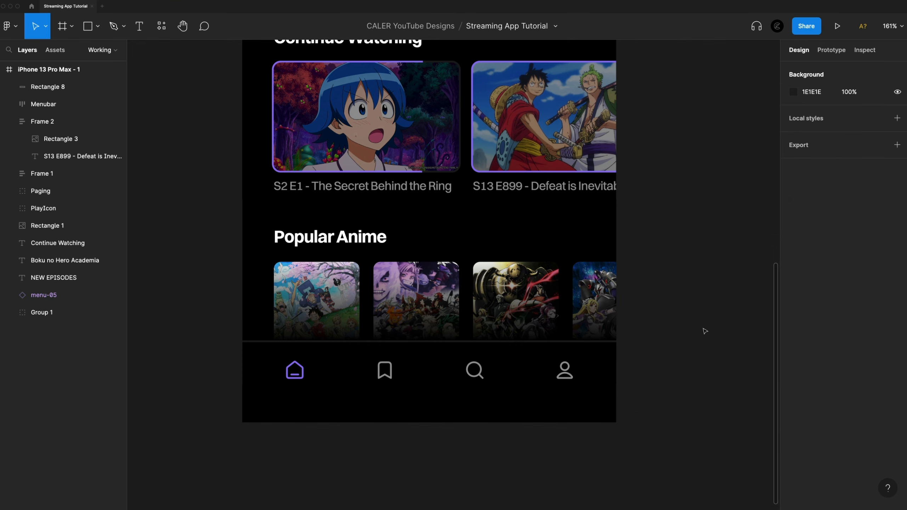
Draw a circle about 216 × 216 over the upper-right corner of the phone frame with the Ellipse tool.
{"action": "scroll", "coordinate": [705, 332], "scroll_direction": "down", "scroll_amount": 10}
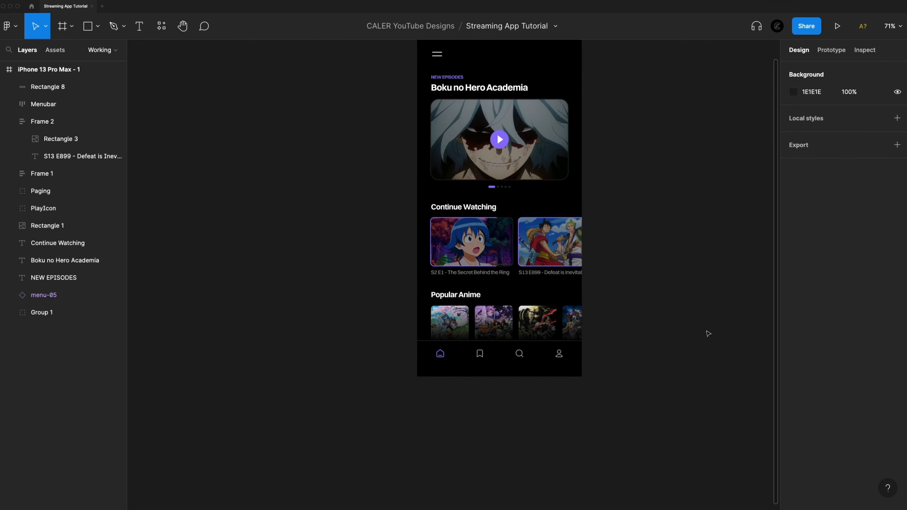
{"action": "scroll", "coordinate": [708, 333], "scroll_direction": "up", "scroll_amount": 2}
{"action": "scroll", "coordinate": [708, 333], "scroll_direction": "right", "scroll_amount": 2}
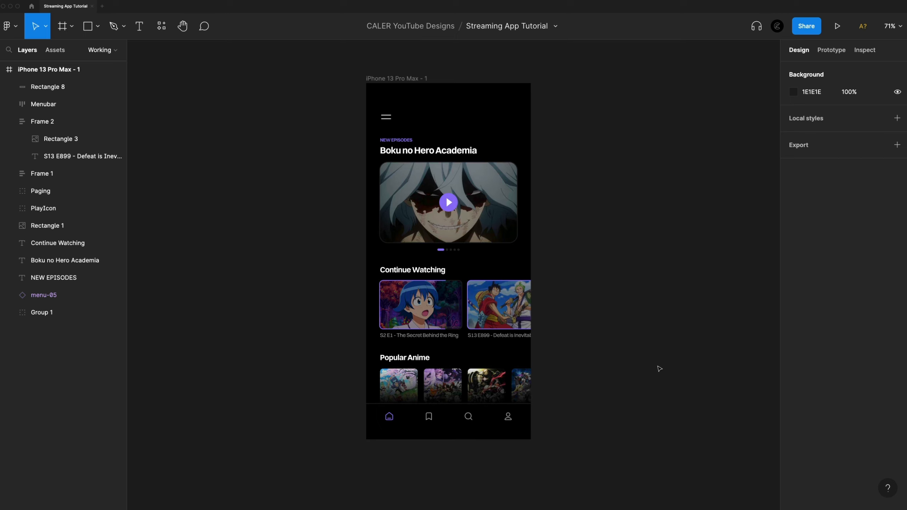
{"action": "scroll", "coordinate": [635, 280], "scroll_direction": "up", "scroll_amount": 3}
{"action": "scroll", "coordinate": [636, 281], "scroll_direction": "right", "scroll_amount": 1}
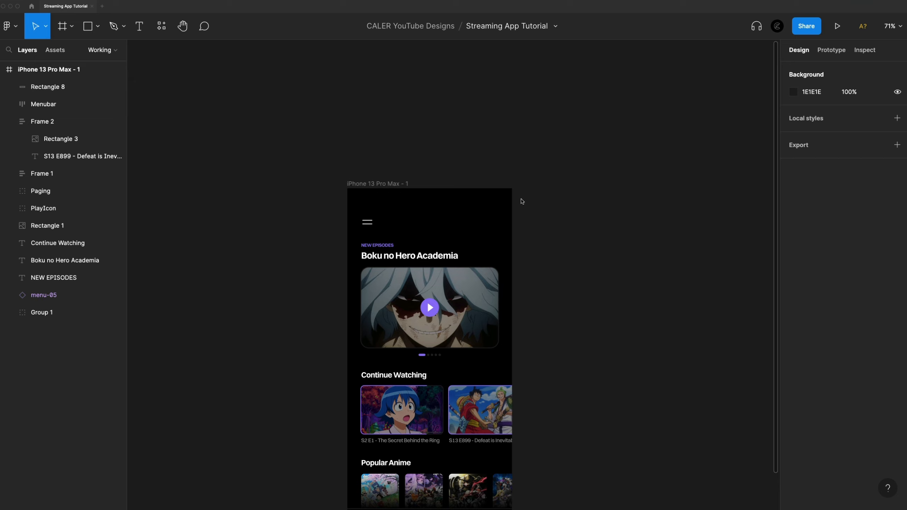
{"action": "scroll", "coordinate": [453, 228], "scroll_direction": "up", "scroll_amount": 5}
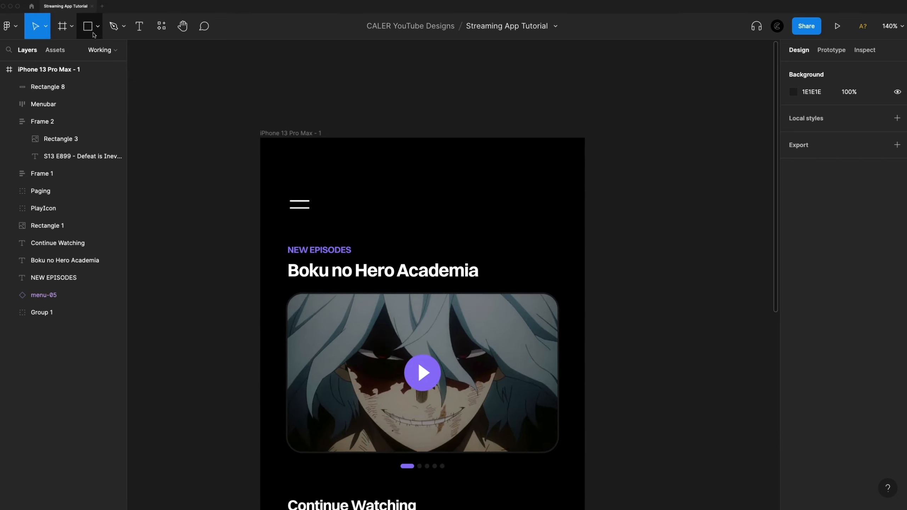
{"action": "key", "text": "o"}
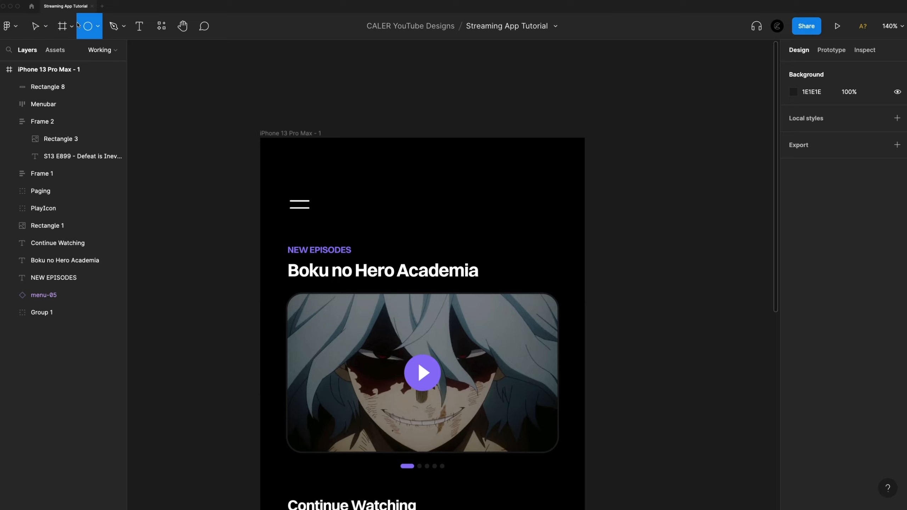
{"action": "left_click", "coordinate": [98, 26]}
{"action": "left_click", "coordinate": [74, 91]}
{"action": "left_click_drag", "start_coordinate": [537, 169], "coordinate": [626, 110]}
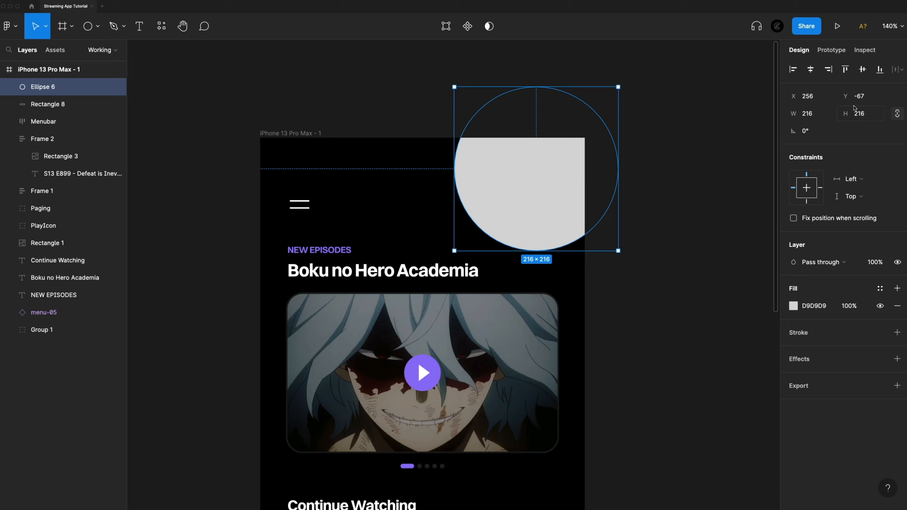
Move the circle to X 284, Y -86, and add a 110 × 110 circle overlapping its lower-left edge at X 243, Y 38.
{"action": "left_click_drag", "start_coordinate": [534, 195], "coordinate": [473, 226]}
{"action": "left_click_drag", "start_coordinate": [557, 123], "coordinate": [518, 170]}
{"action": "left_click_drag", "start_coordinate": [476, 213], "coordinate": [486, 216]}
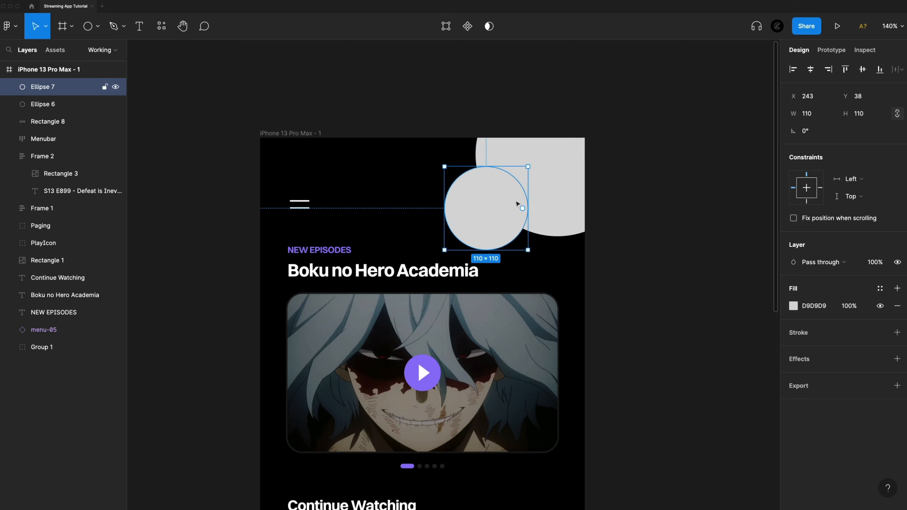
Set the fill of both circles to 442F93.
{"action": "left_click", "coordinate": [813, 308]}
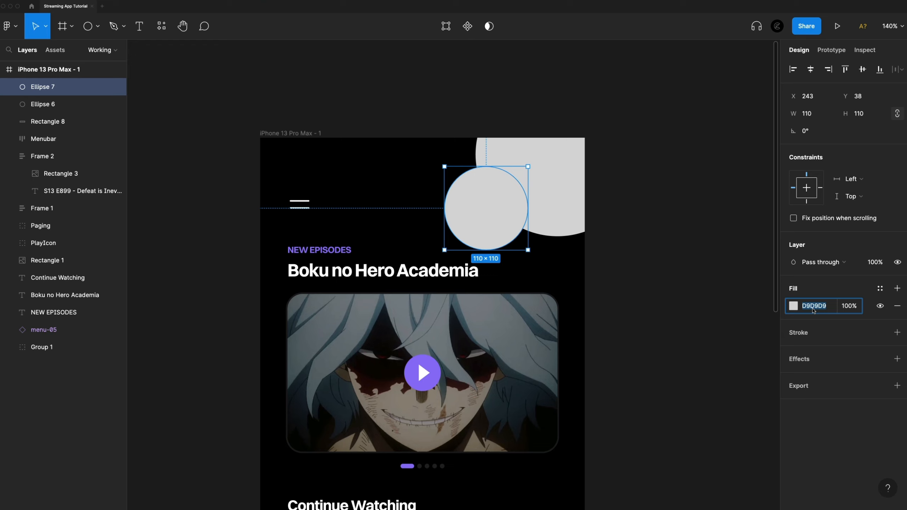
{"action": "type", "text": "442f93"}
{"action": "key", "text": "Return"}
{"action": "key", "text": "super+c"}
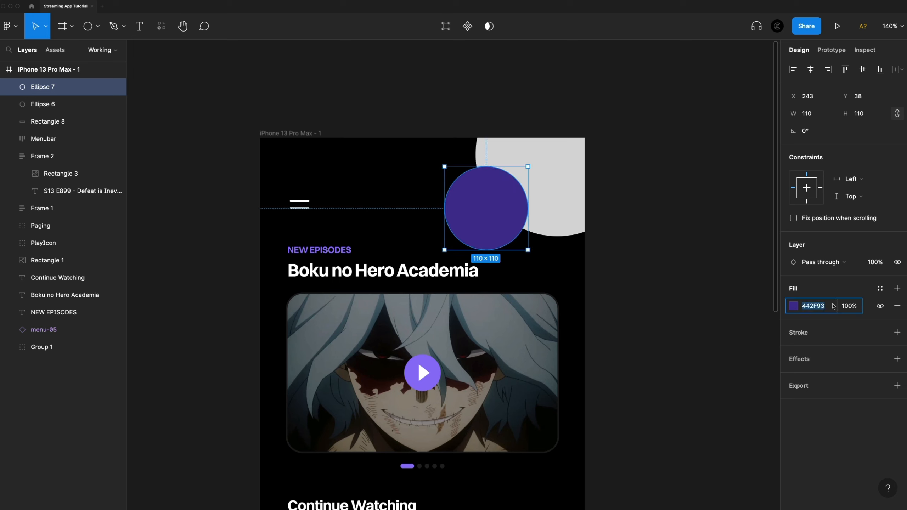
{"action": "left_click", "coordinate": [571, 214]}
{"action": "left_click", "coordinate": [830, 307]}
{"action": "key", "text": "super+v"}
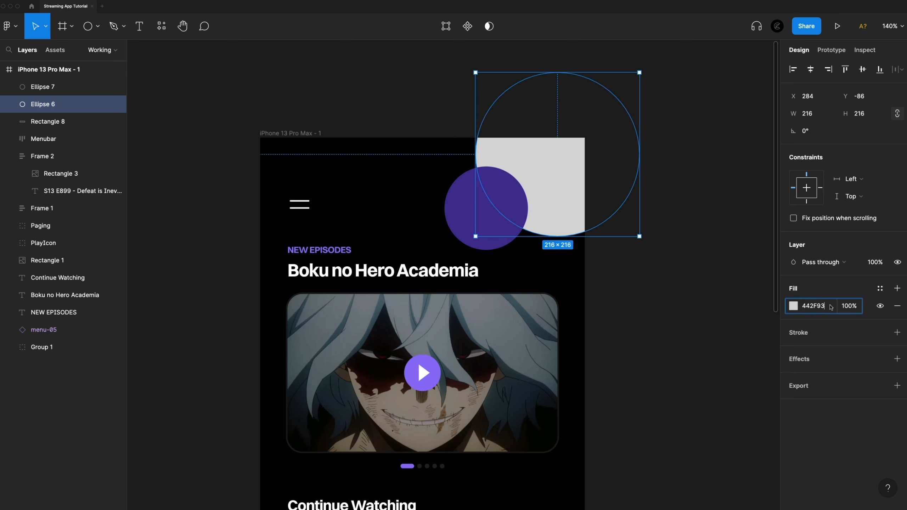
{"action": "key", "text": "Return"}
Set the layer opacity of both circles together to 87%.
{"action": "left_click", "coordinate": [508, 193], "text": "shift"}
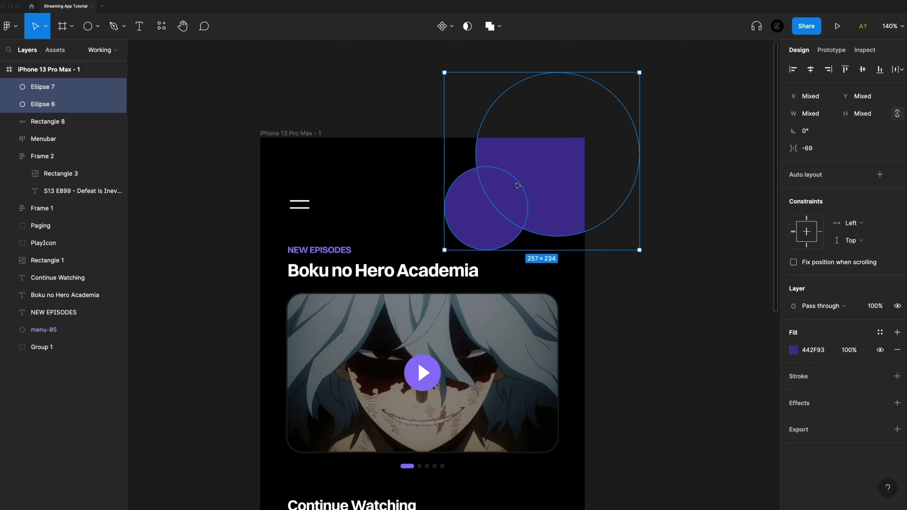
{"action": "key", "text": "8"}
{"action": "key", "text": "7"}
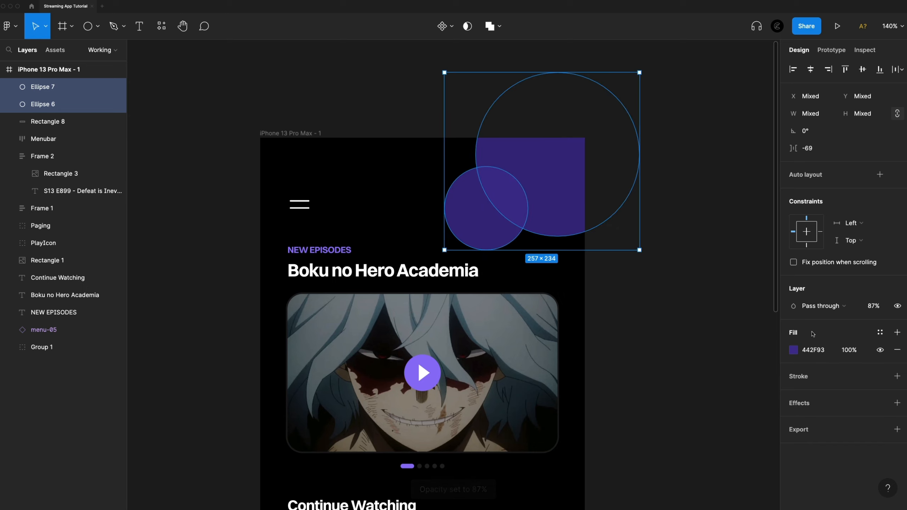
{"action": "left_click", "coordinate": [707, 274]}
Set the layer opacity of the large circle alone to 50%.
{"action": "left_click", "coordinate": [468, 216]}
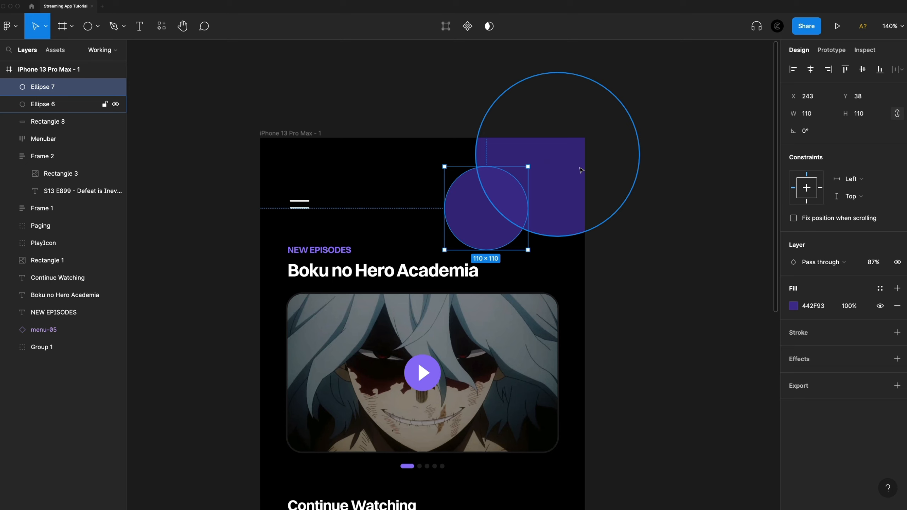
{"action": "left_click", "coordinate": [538, 156]}
{"action": "left_click", "coordinate": [875, 262]}
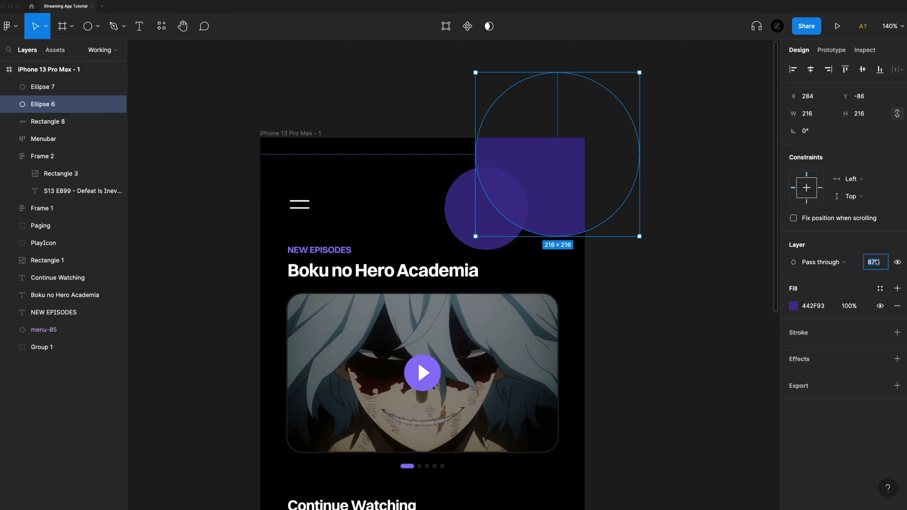
{"action": "type", "text": "50"}
{"action": "key", "text": "Return"}
{"action": "left_click", "coordinate": [671, 300]}
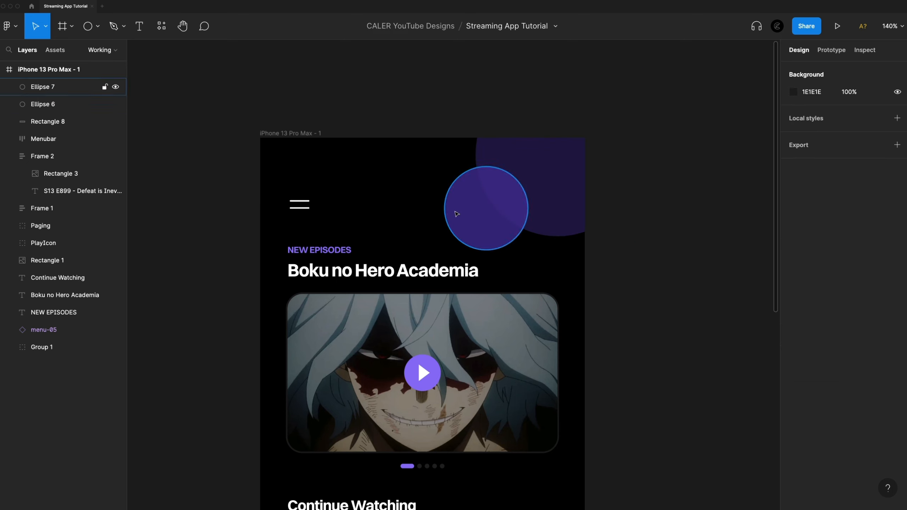
Spread the two circles to span about 275 × 234 and send them behind all other layers, checking the placement against the guides.
{"action": "left_click", "coordinate": [473, 222]}
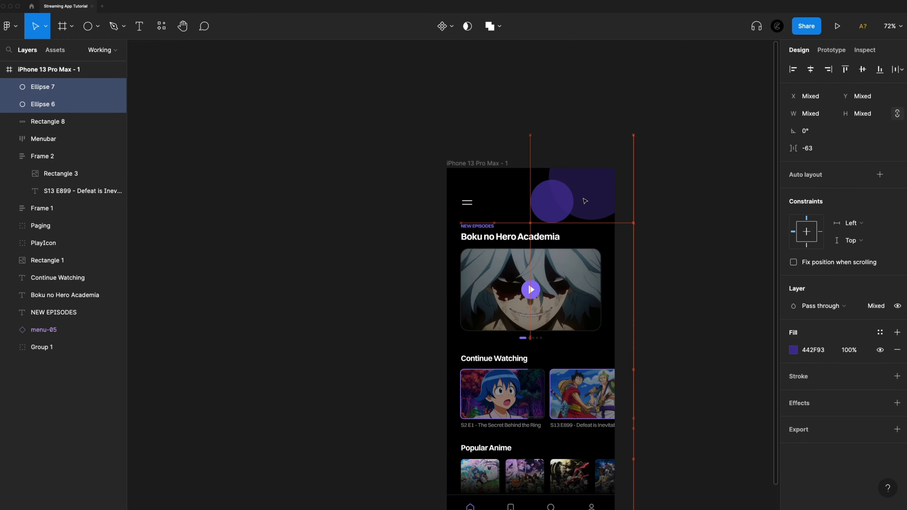
{"action": "left_click_drag", "start_coordinate": [584, 199], "coordinate": [584, 199]}
{"action": "key", "text": "shift+r"}
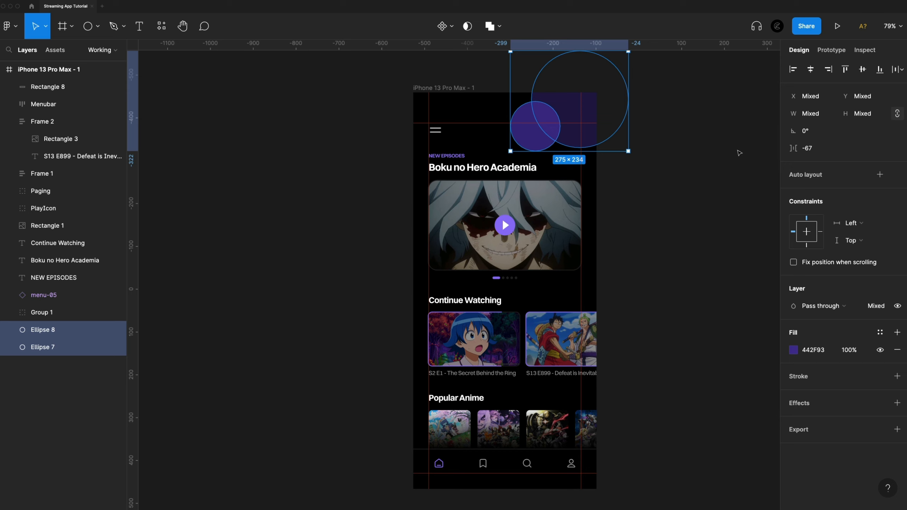
{"action": "left_click", "coordinate": [706, 162]}
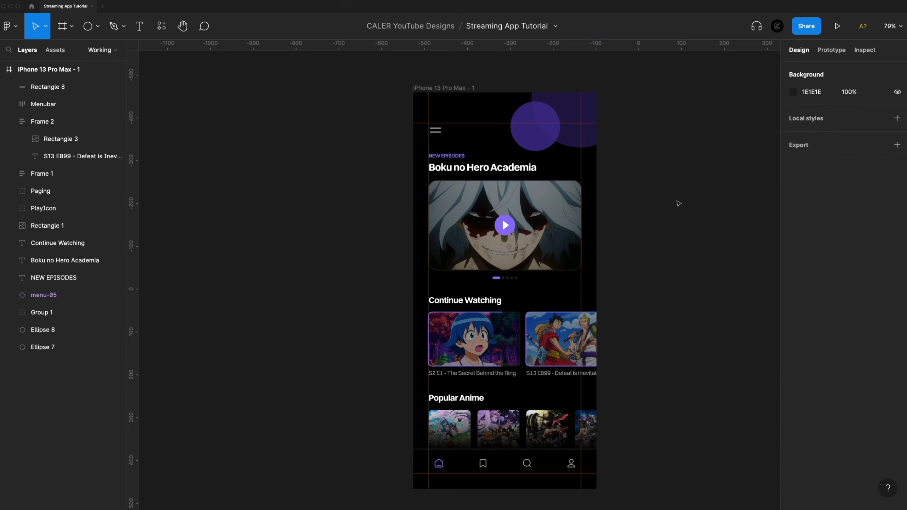
{"action": "key", "text": "shift+r"}
{"action": "scroll", "coordinate": [660, 223], "scroll_direction": "right", "scroll_amount": 3}
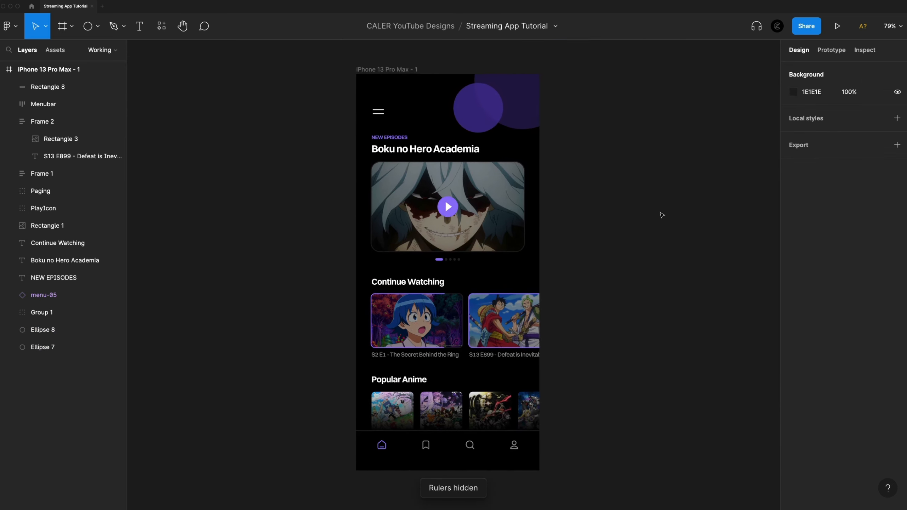
Rename the iPhone 13 Pro Max - 1 frame as Home Screen.
{"action": "double_click", "coordinate": [386, 69]}
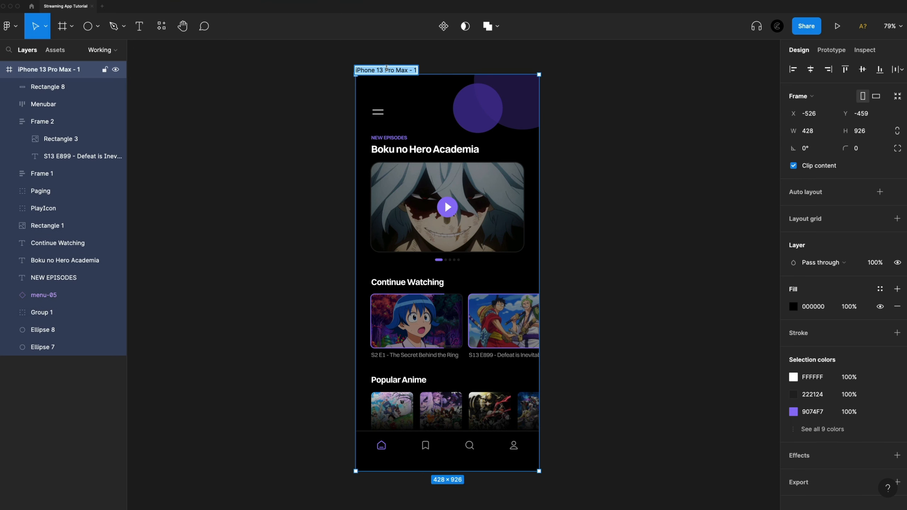
{"action": "type", "text": "Home Screen"}
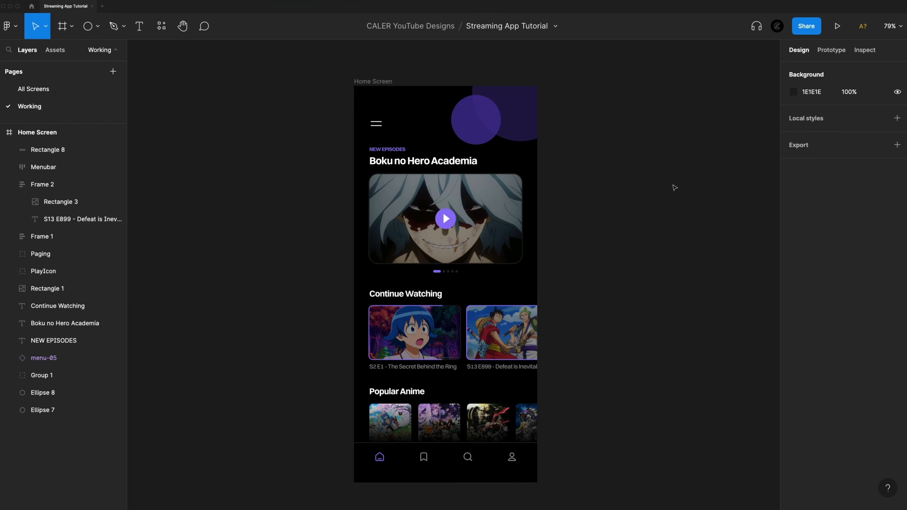
Create an iPhone 13 Pro Max frame beside the Home Screen and fill it with the document purple 9074F7.
{"action": "key", "text": "f"}
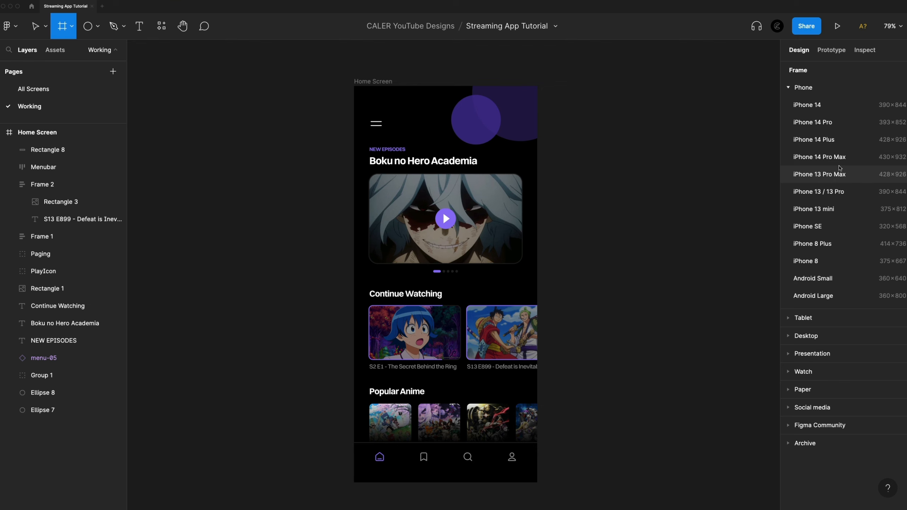
{"action": "left_click", "coordinate": [824, 177]}
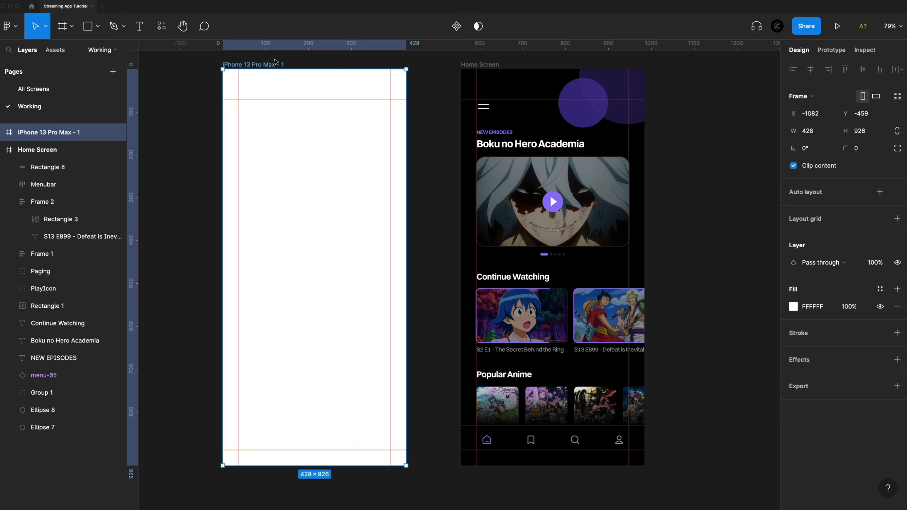
{"action": "left_click", "coordinate": [793, 306]}
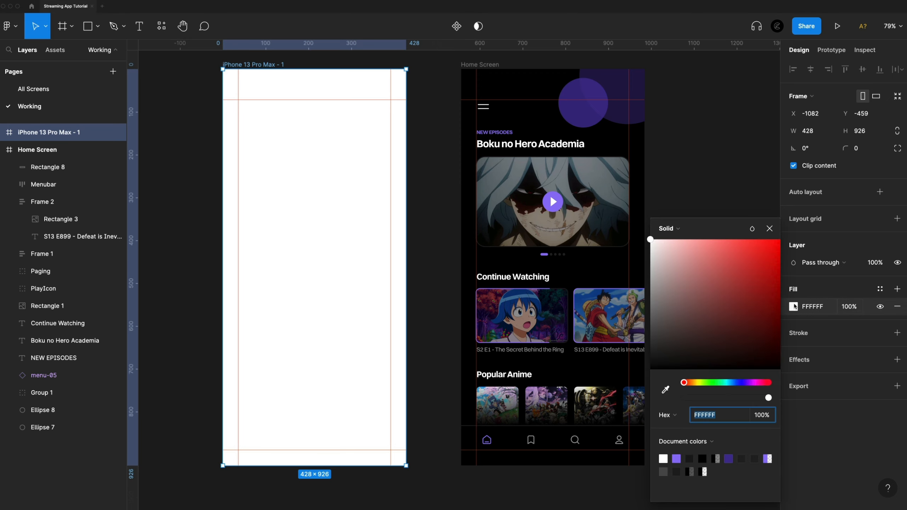
{"action": "left_click", "coordinate": [676, 459]}
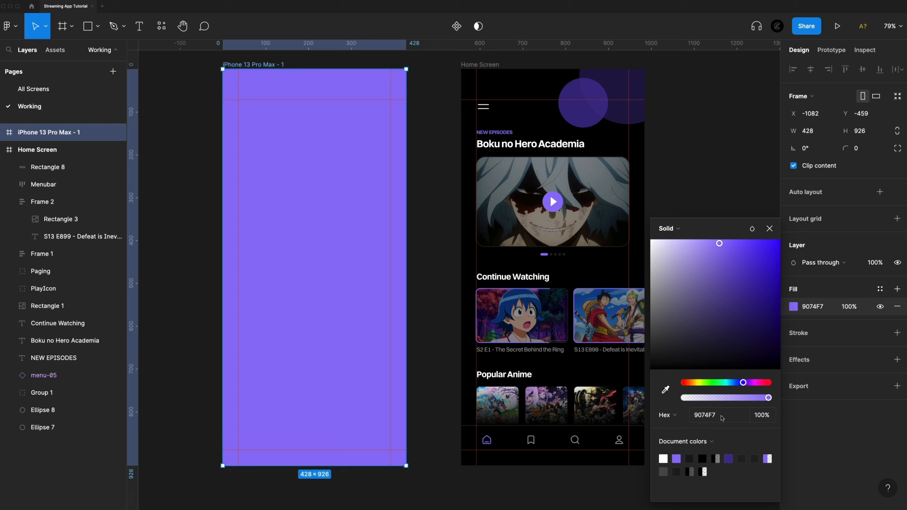
{"action": "left_click", "coordinate": [769, 228]}
Add the pasted heading "Unlimited Anime Straight from Japan" as a text layer in the upper part of the purple frame.
{"action": "key", "text": "t"}
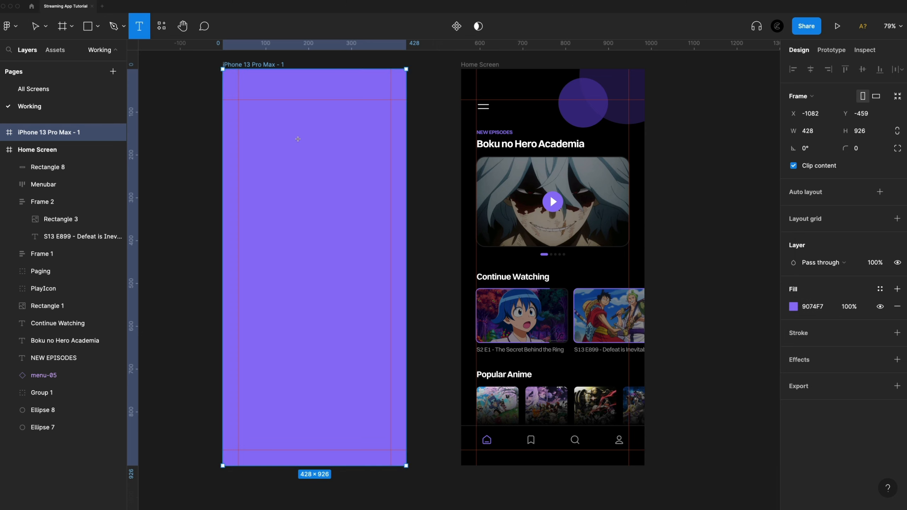
{"action": "left_click", "coordinate": [253, 114]}
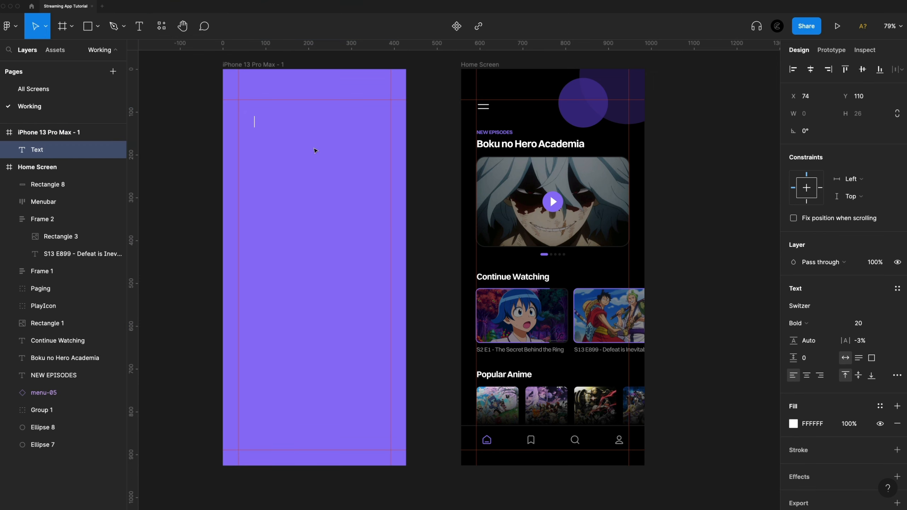
{"action": "type", "text": "Unlimited Anime Straight from Japan"}
{"action": "key", "text": "Escape"}
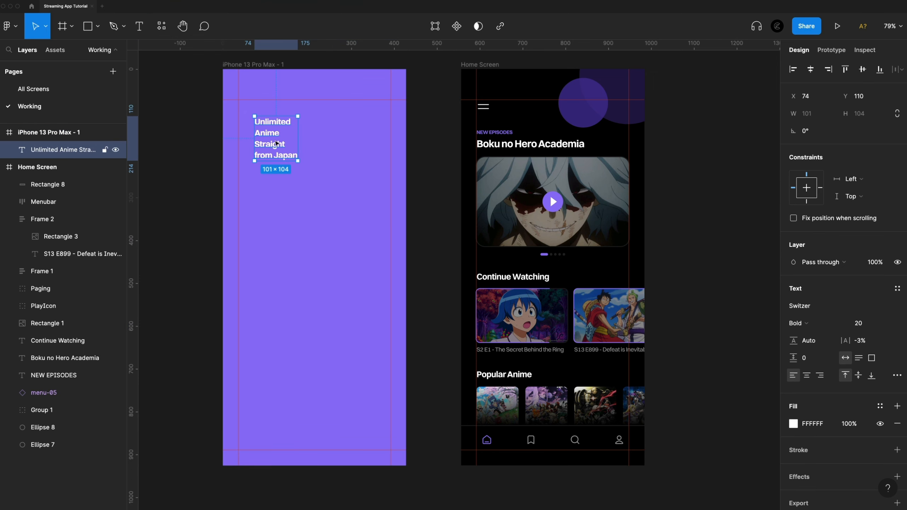
Set the heading to size 64 with 120% line height and snap it to the margin guides at X 36, Y 72.
{"action": "left_click", "coordinate": [889, 323]}
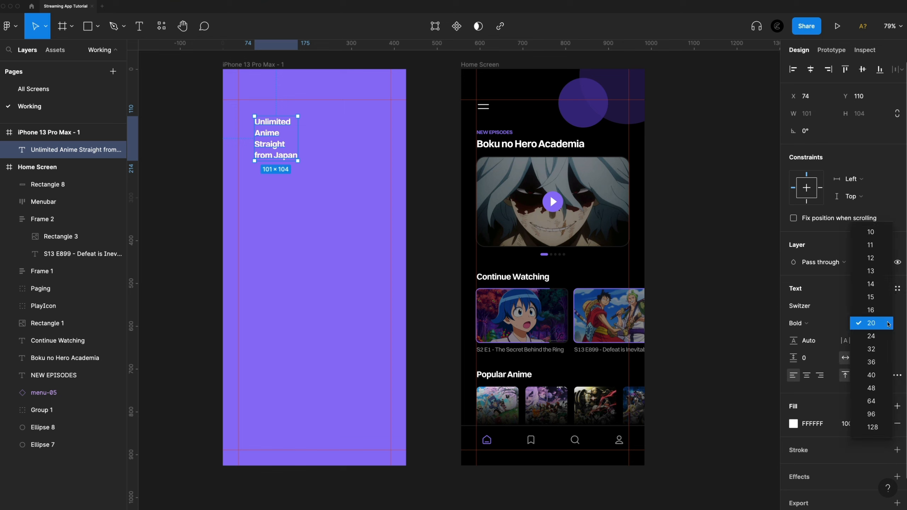
{"action": "left_click", "coordinate": [873, 401]}
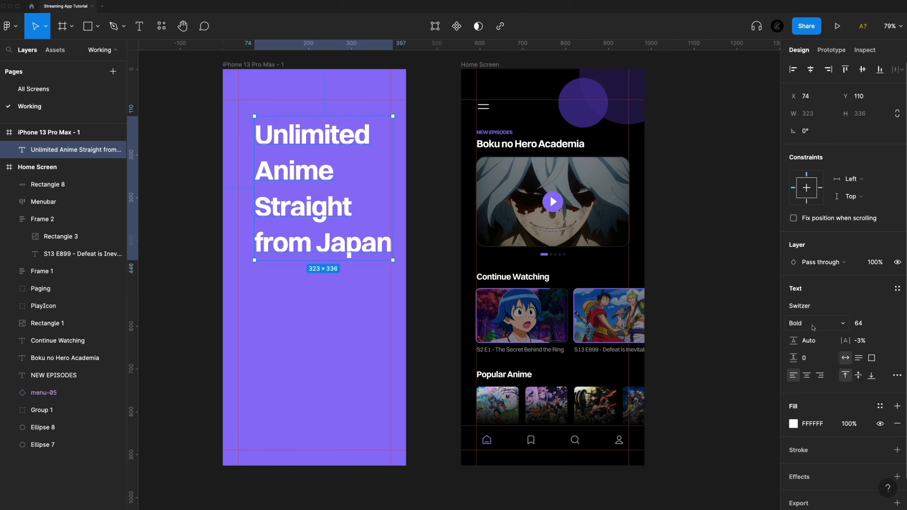
{"action": "left_click", "coordinate": [817, 343]}
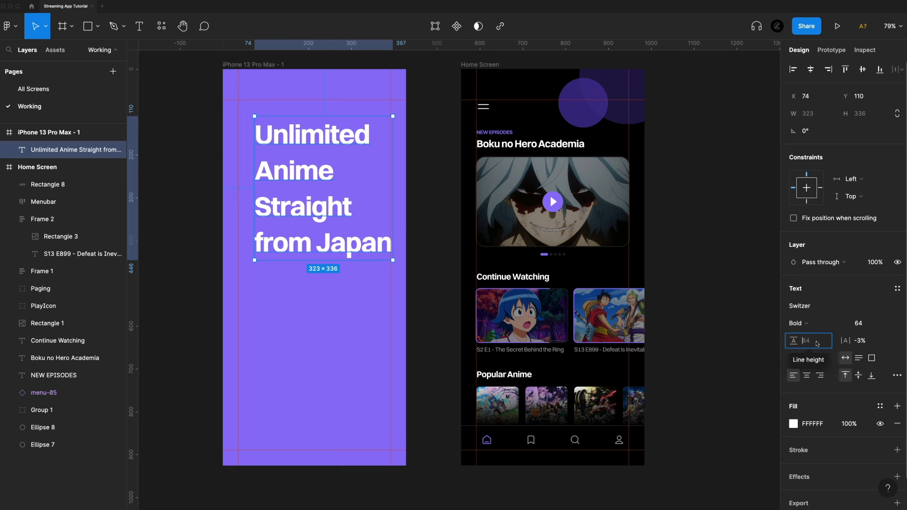
{"action": "type", "text": "120"}
{"action": "key", "text": "Return"}
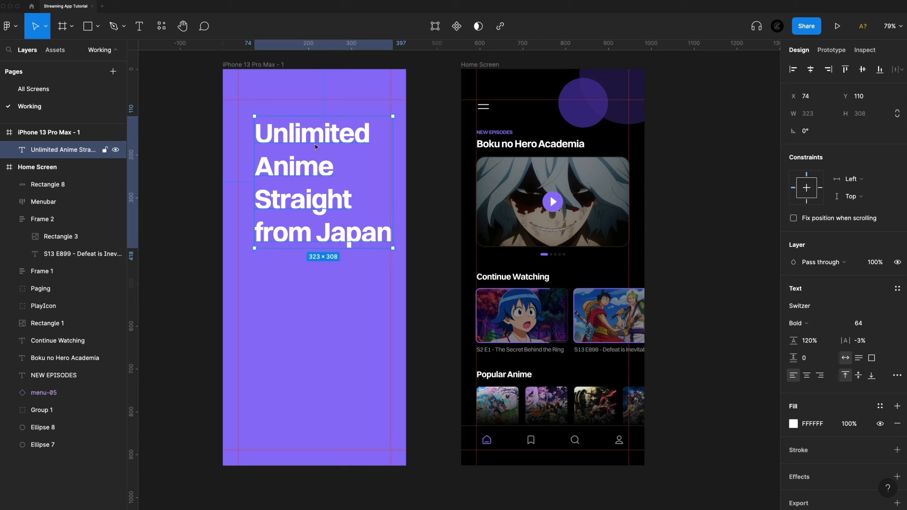
{"action": "left_click_drag", "start_coordinate": [313, 138], "coordinate": [299, 125]}
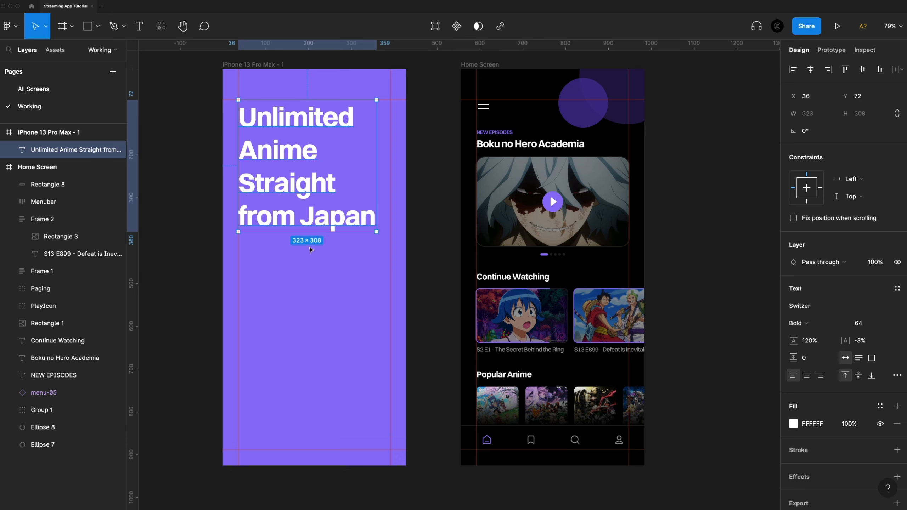
Insert the line アニメ below "Anime" in the heading and colour it black (000000).
{"action": "left_click", "coordinate": [331, 151]}
{"action": "double_click", "coordinate": [318, 151]}
{"action": "left_click", "coordinate": [319, 150]}
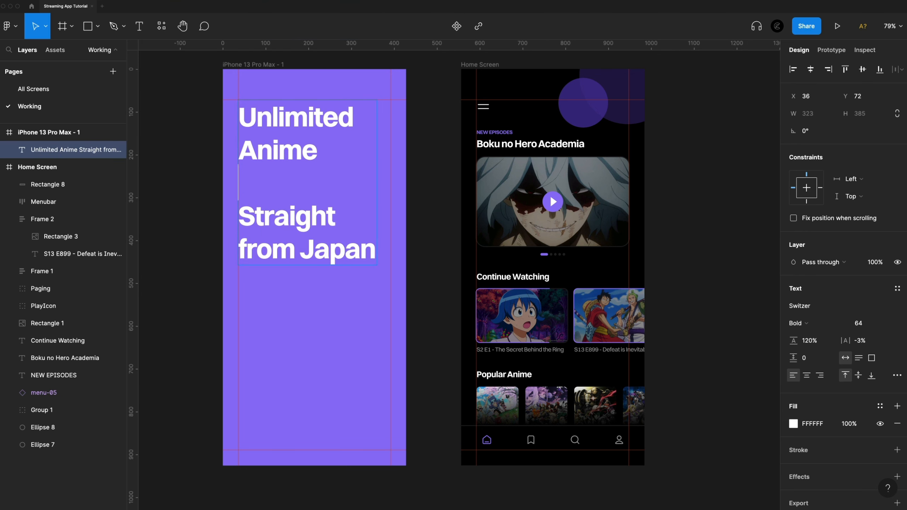
{"action": "key", "text": "Return"}
{"action": "type", "text": "アニメ"}
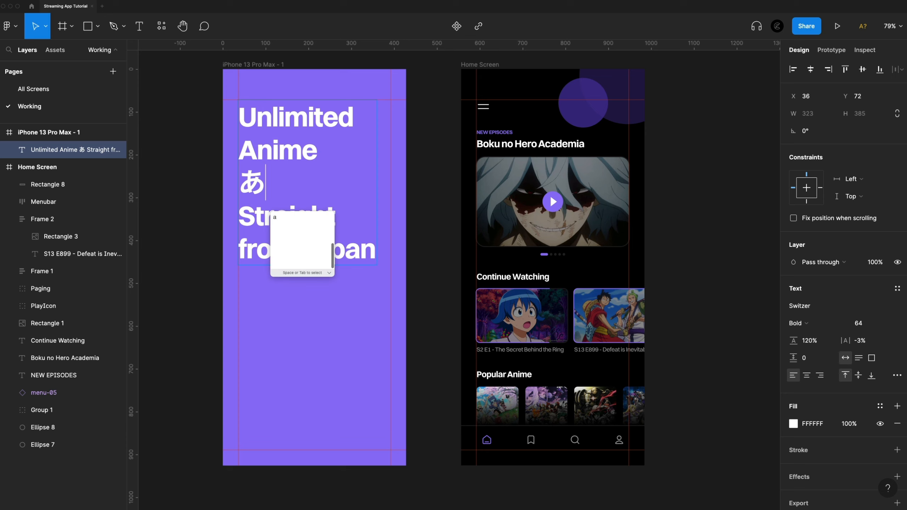
{"action": "left_click_drag", "start_coordinate": [318, 182], "coordinate": [234, 180]}
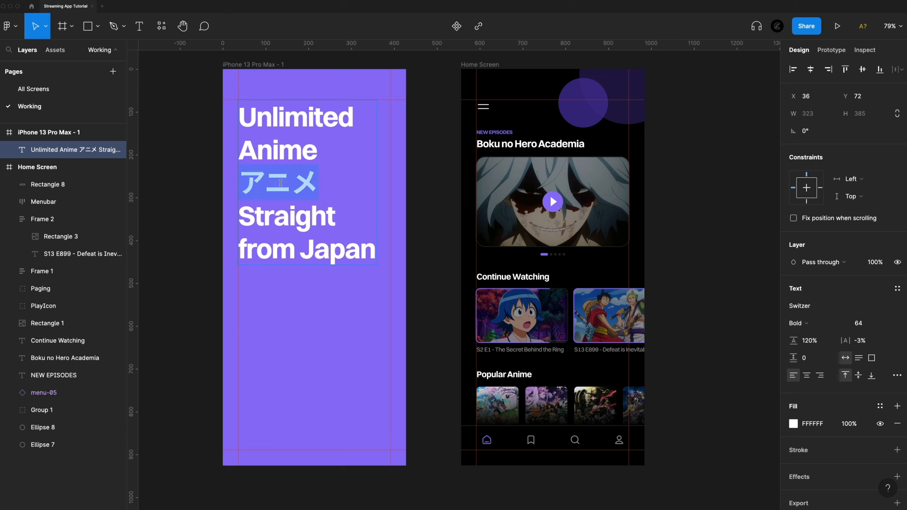
{"action": "left_click", "coordinate": [792, 424]}
{"action": "left_click_drag", "start_coordinate": [719, 316], "coordinate": [625, 401]}
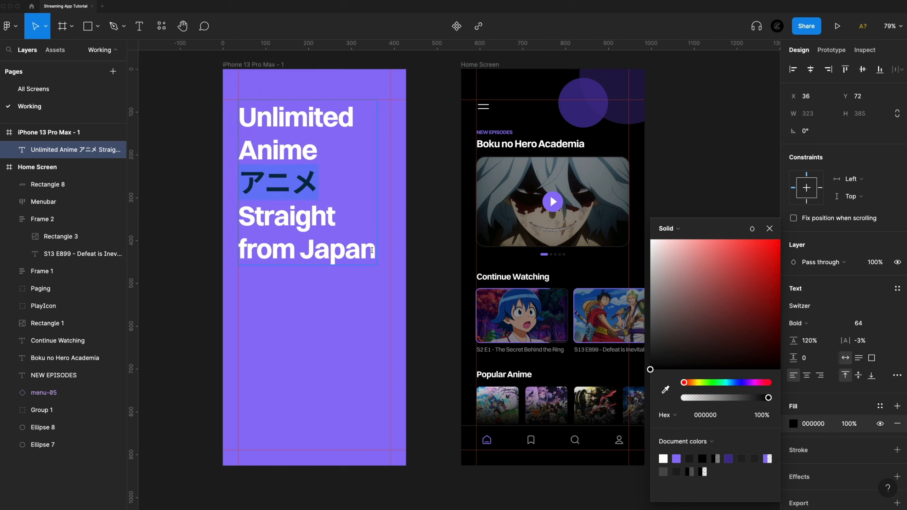
Add a closing line 日本。 in black (000000) under "from Japan" and put a 。 after アニメ.
{"action": "left_click", "coordinate": [368, 248]}
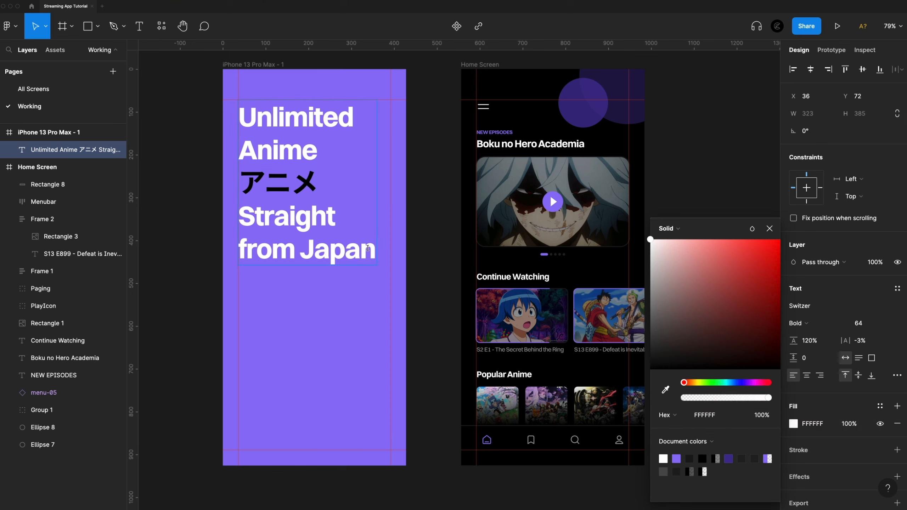
{"action": "key", "text": "Return"}
{"action": "type", "text": "日本"}
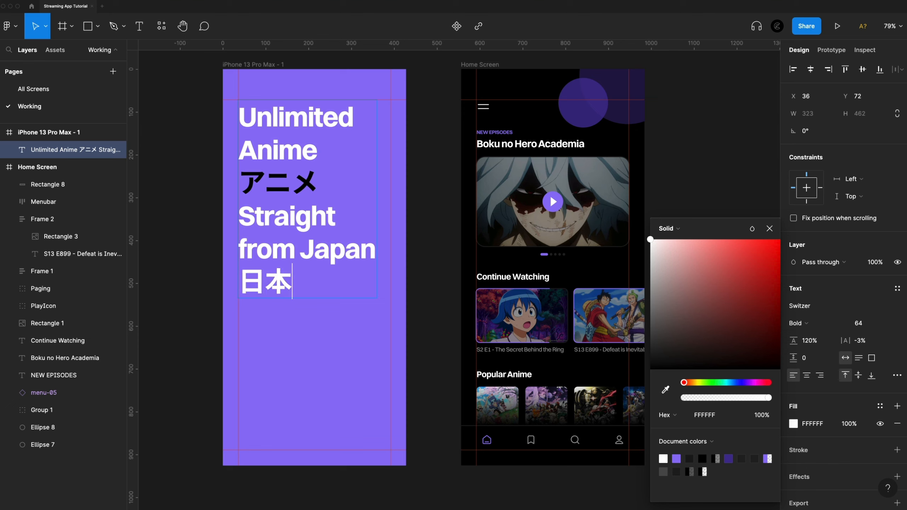
{"action": "type", "text": "。"}
{"action": "key", "text": "shift+Left"}
{"action": "key", "text": "shift+Left"}
{"action": "key", "text": "shift+Left"}
{"action": "left_click_drag", "start_coordinate": [696, 301], "coordinate": [627, 413]}
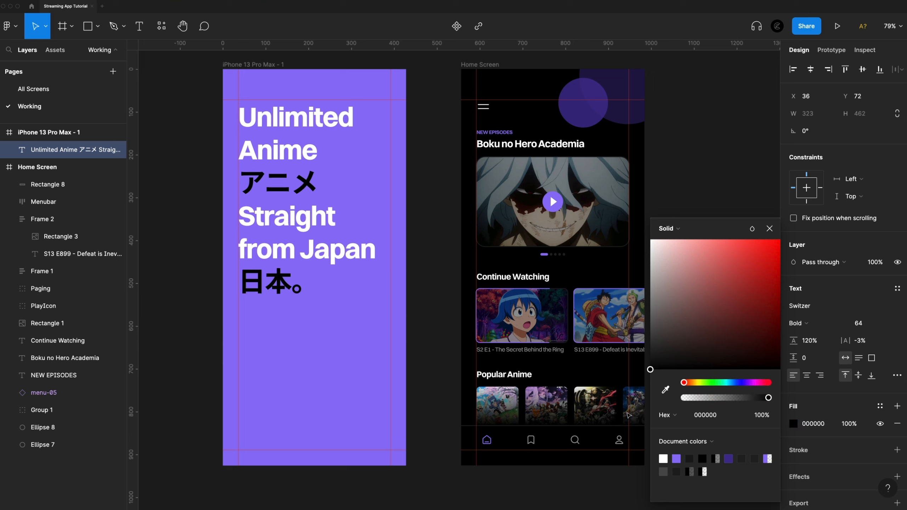
{"action": "left_click", "coordinate": [769, 229]}
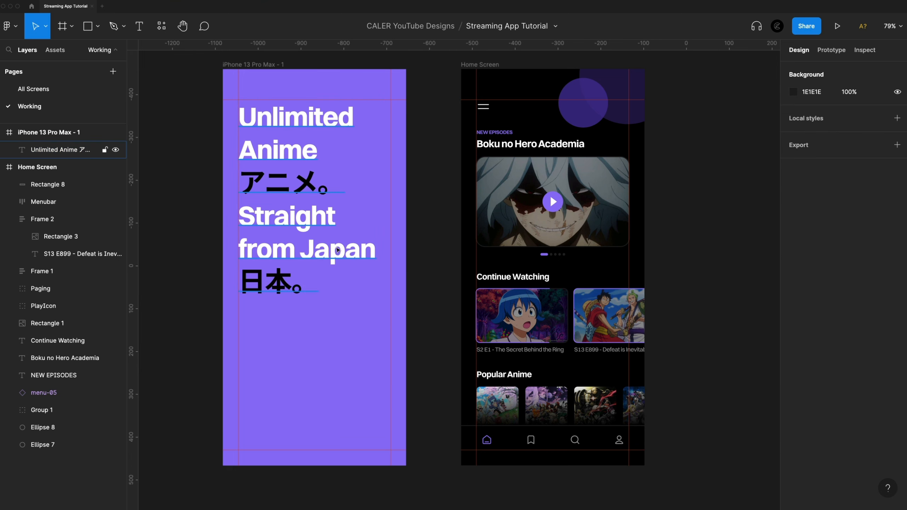
Add a separate "Get Started" text layer in the lower part of the purple frame.
{"action": "scroll", "coordinate": [345, 334], "scroll_direction": "down", "scroll_amount": 2}
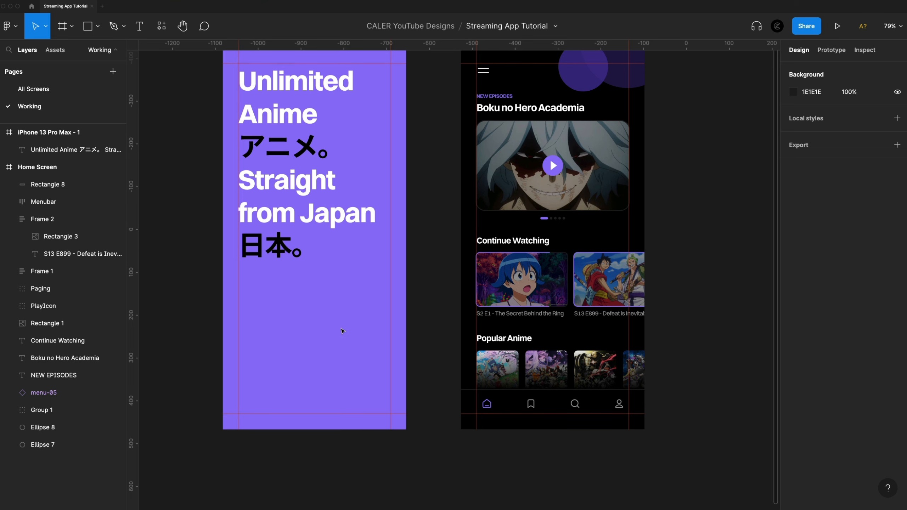
{"action": "scroll", "coordinate": [335, 339], "scroll_direction": "up", "scroll_amount": 3}
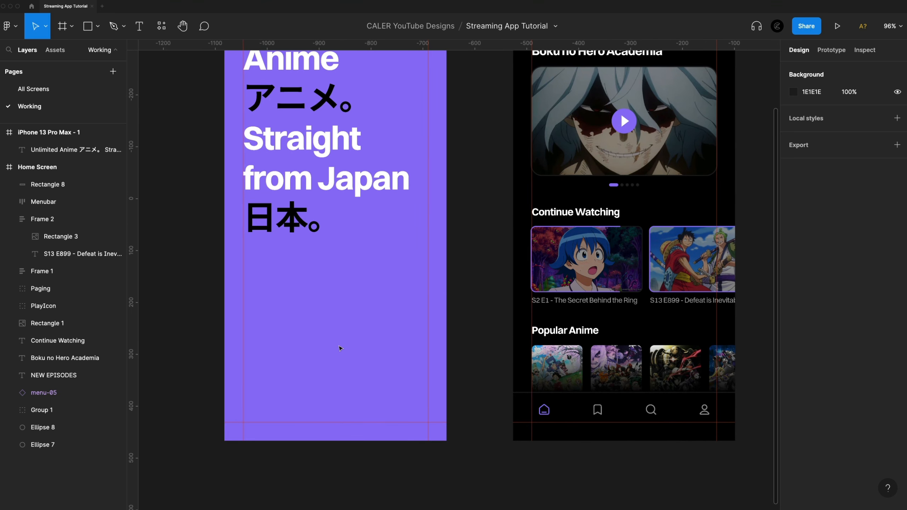
{"action": "key", "text": "t"}
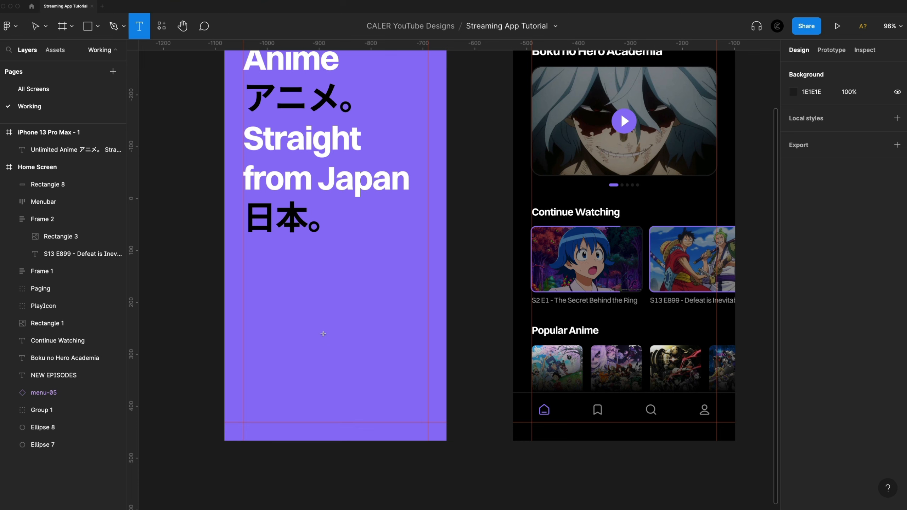
{"action": "left_click", "coordinate": [325, 324]}
{"action": "type", "text": "Get Started"}
{"action": "key", "text": "Escape"}
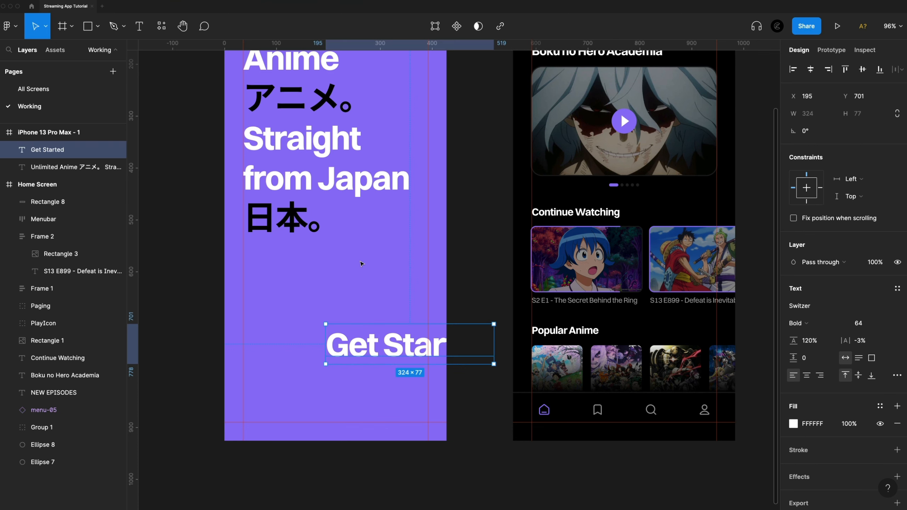
Set the Get Started text to size 16 and place it below the heading at about X 166, Y 672.
{"action": "left_click_drag", "start_coordinate": [373, 328], "coordinate": [311, 324]}
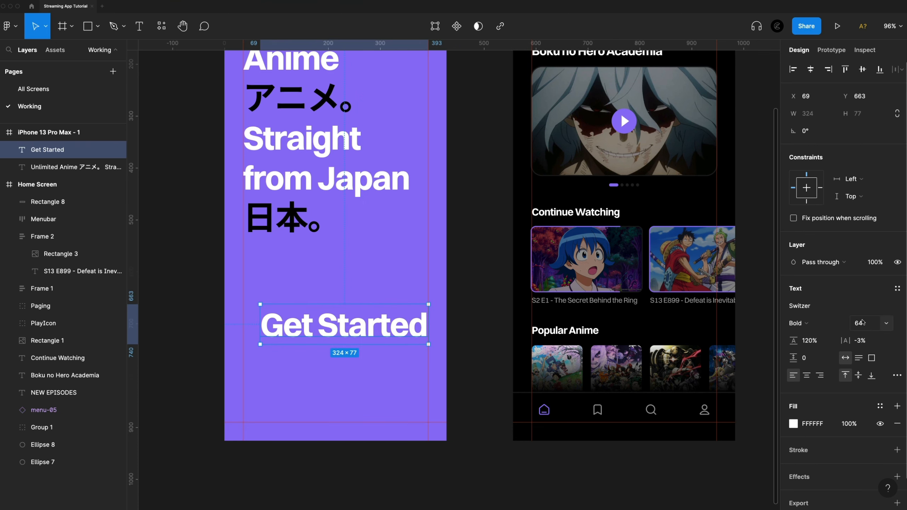
{"action": "left_click", "coordinate": [870, 323]}
{"action": "type", "text": "16"}
{"action": "key", "text": "Return"}
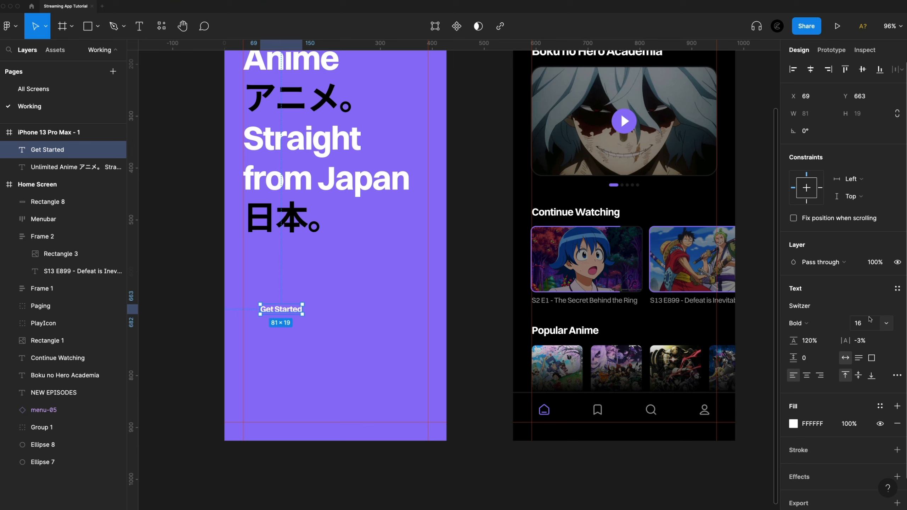
{"action": "left_click_drag", "start_coordinate": [293, 311], "coordinate": [343, 316]}
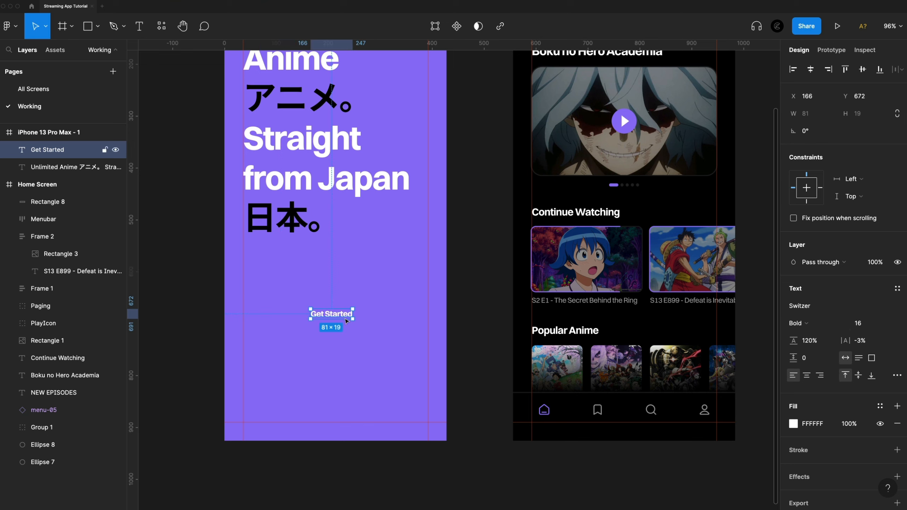
Wrap Get Started in an auto layout frame with 74 horizontal padding, stretched between the side margin guides to 356 wide.
{"action": "key", "text": "shift+a"}
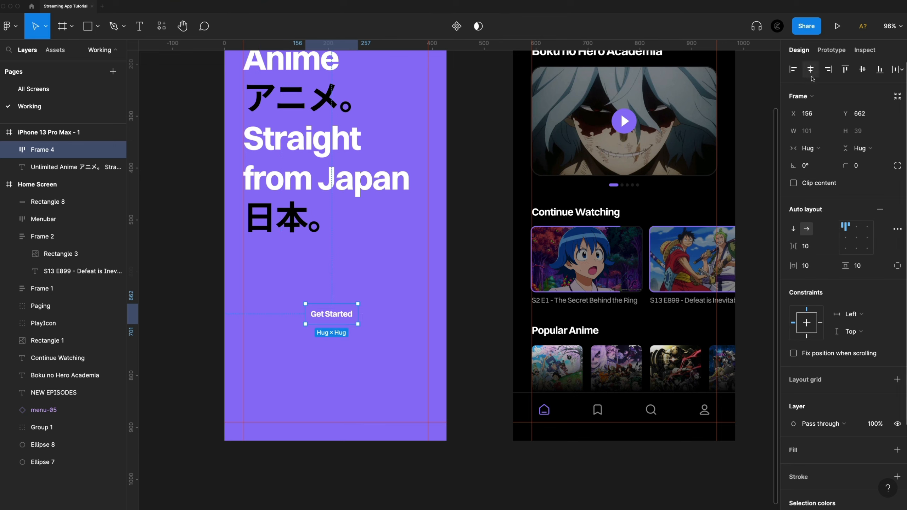
{"action": "left_click", "coordinate": [811, 71]}
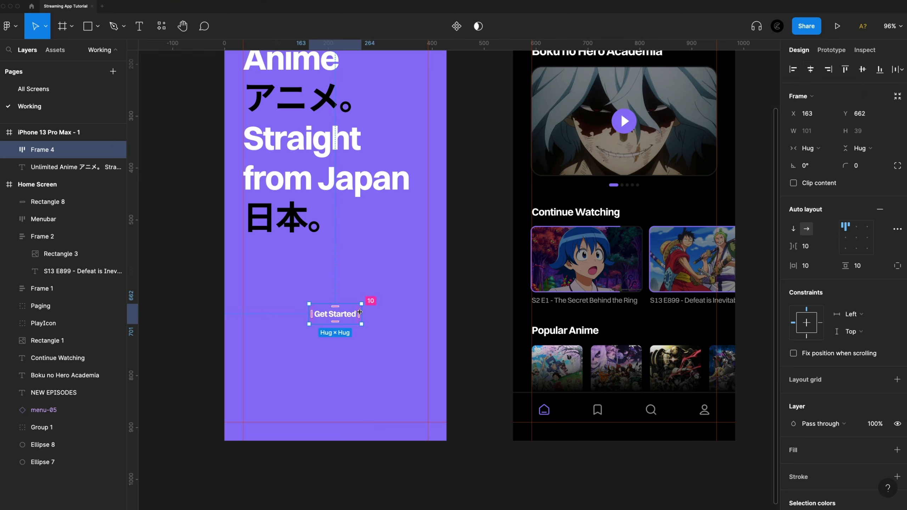
{"action": "left_click_drag", "start_coordinate": [359, 312], "coordinate": [427, 310]}
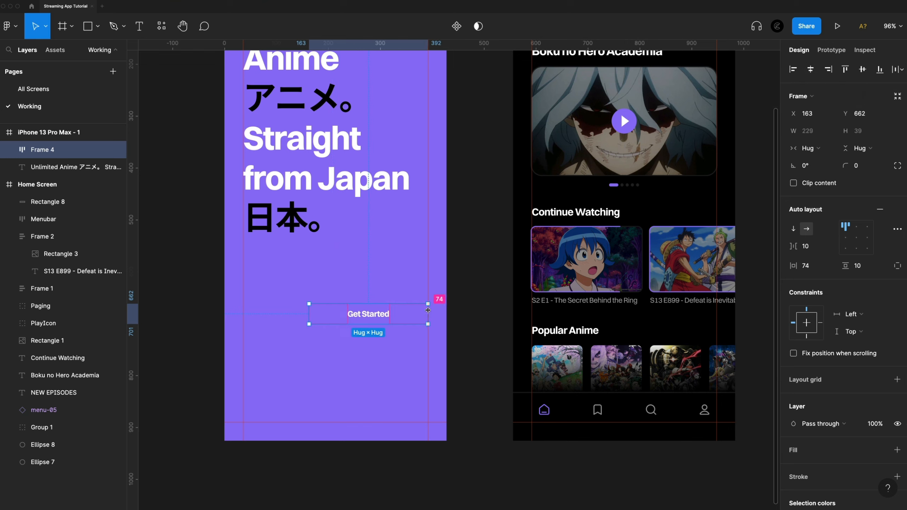
{"action": "left_click_drag", "start_coordinate": [308, 313], "coordinate": [242, 313]}
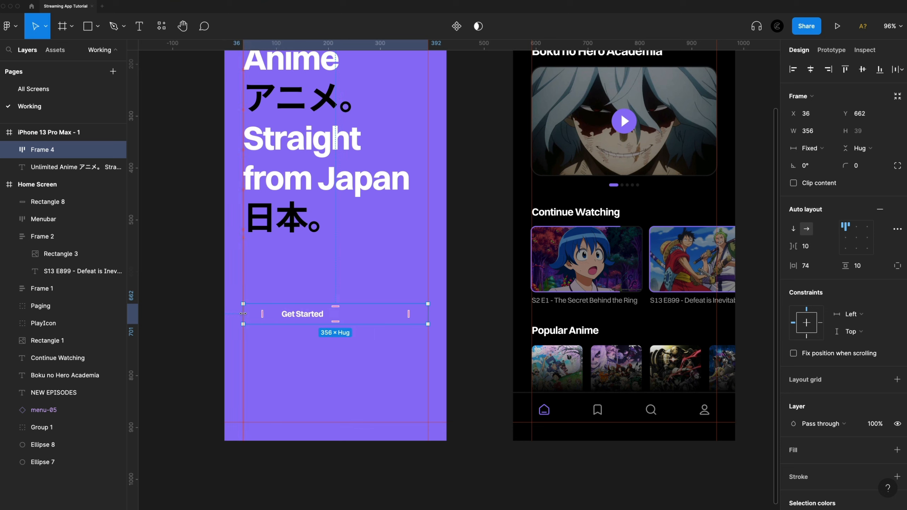
Centre the label inside the Get Started button frame and set the vertical padding to 24.
{"action": "left_click", "coordinate": [856, 237]}
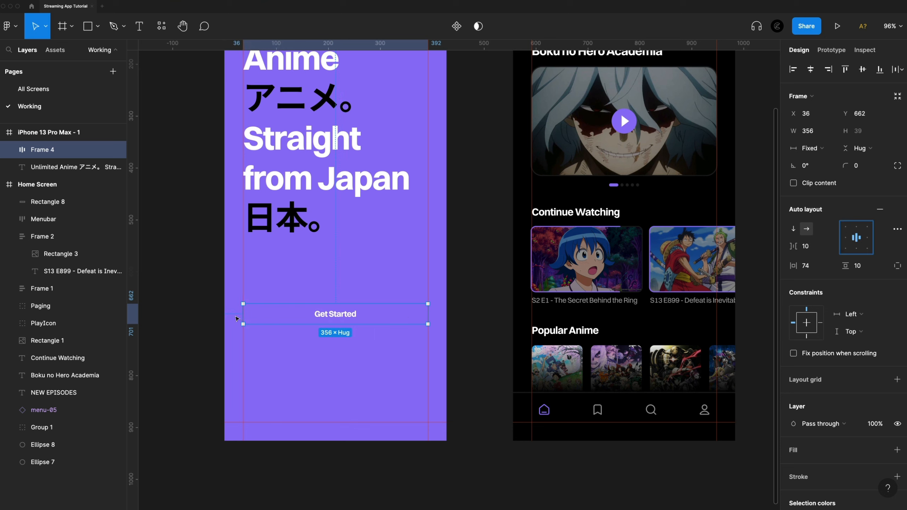
{"action": "key", "text": "alt"}
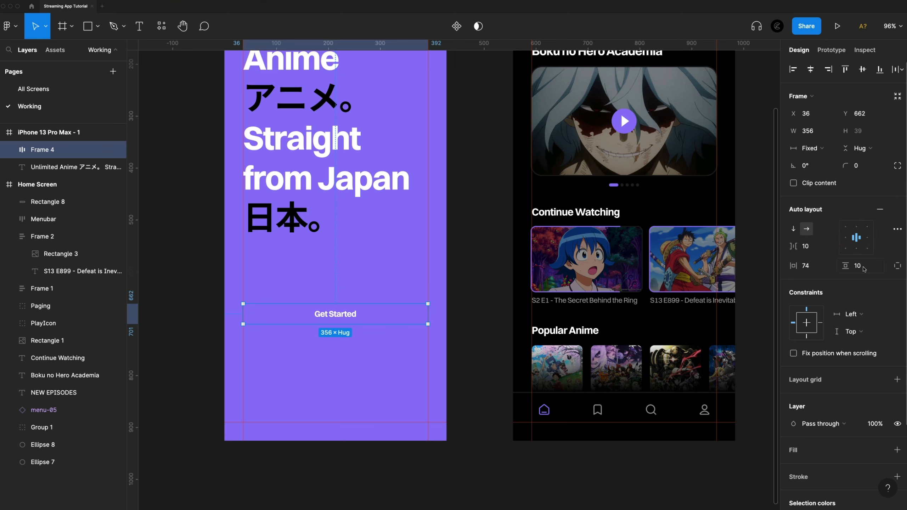
{"action": "left_click", "coordinate": [864, 266]}
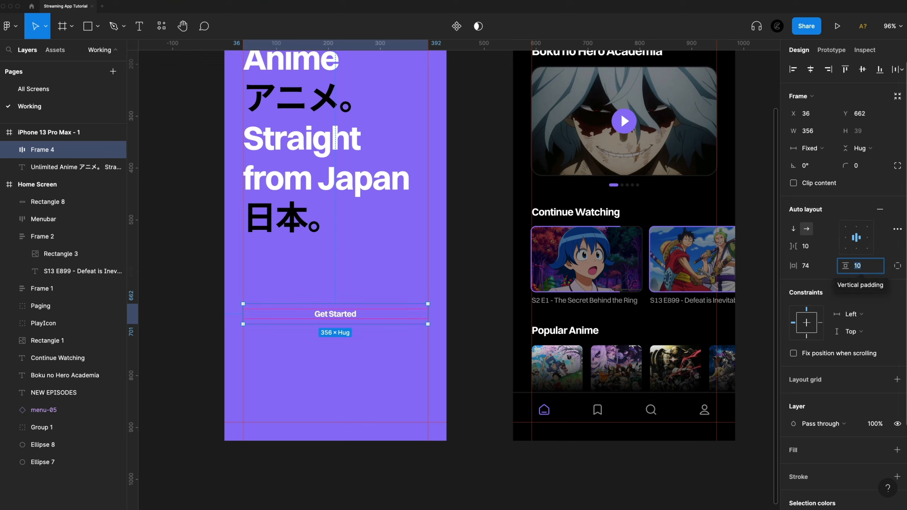
{"action": "type", "text": "24"}
{"action": "key", "text": "Return"}
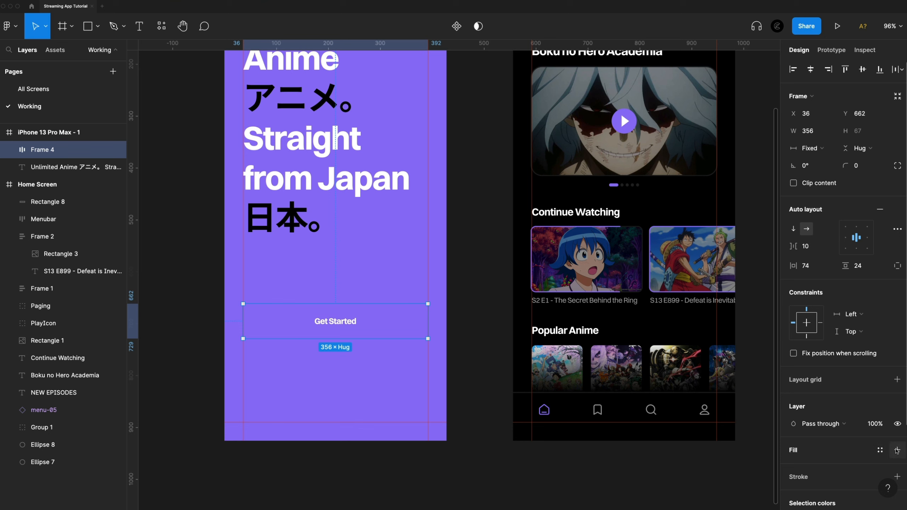
Give the Get Started button frame a 000000 fill and a corner radius of 12.
{"action": "left_click", "coordinate": [896, 450]}
{"action": "left_click", "coordinate": [792, 467]}
{"action": "type", "text": "000000"}
{"action": "key", "text": "Return"}
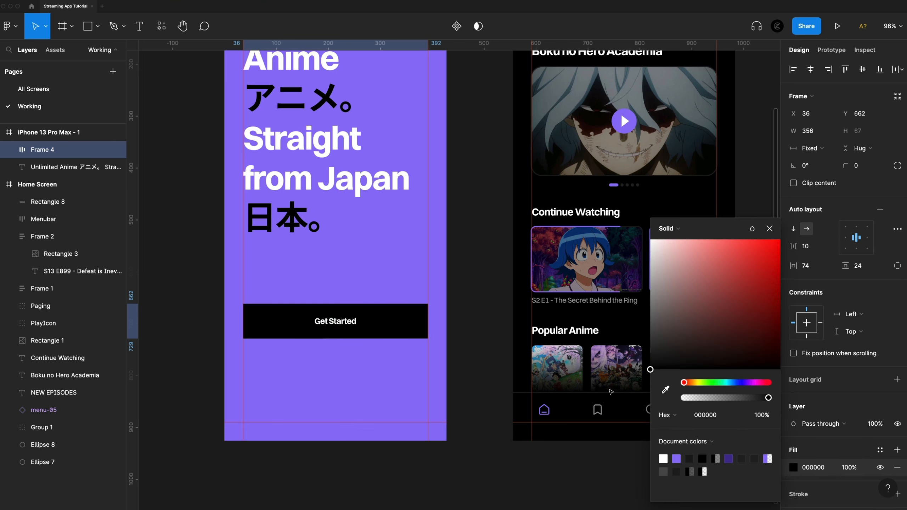
{"action": "left_click", "coordinate": [864, 169]}
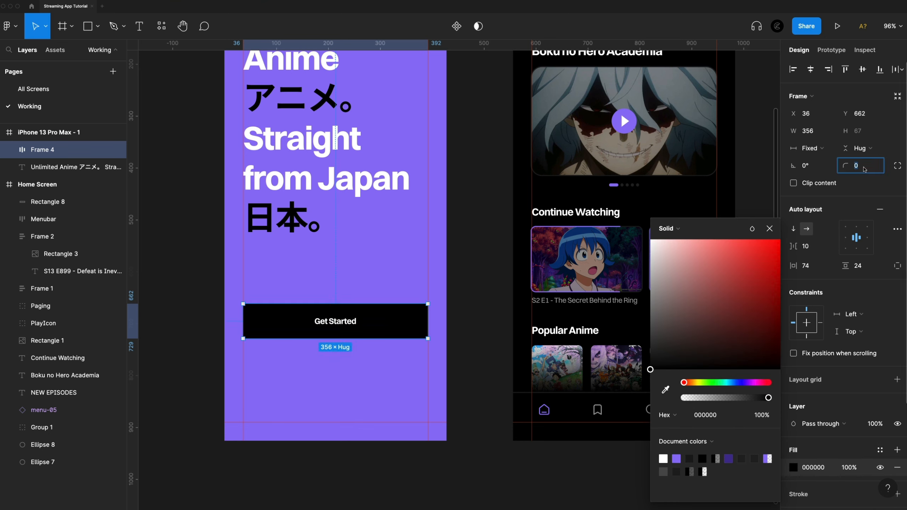
{"action": "type", "text": "12"}
{"action": "key", "text": "Return"}
{"action": "left_click", "coordinate": [367, 278]}
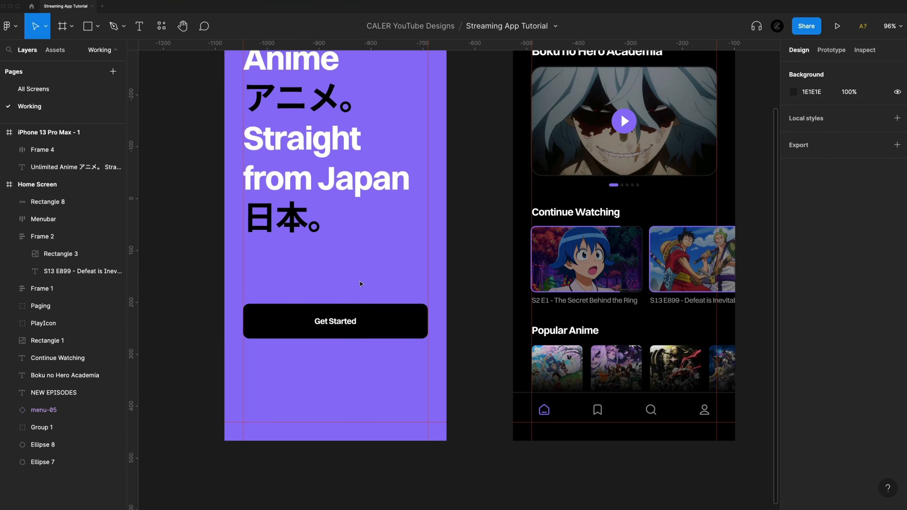
Add the text "Already have an account? Sign In" below the Get Started button at about X 106, Y 784.
{"action": "key", "text": "t"}
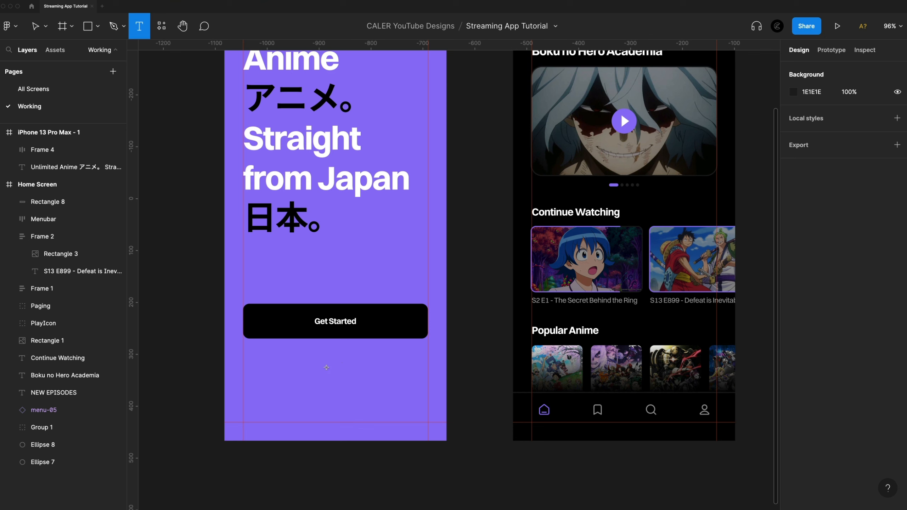
{"action": "left_click", "coordinate": [327, 367]}
{"action": "type", "text": "Already have an account? Sign"}
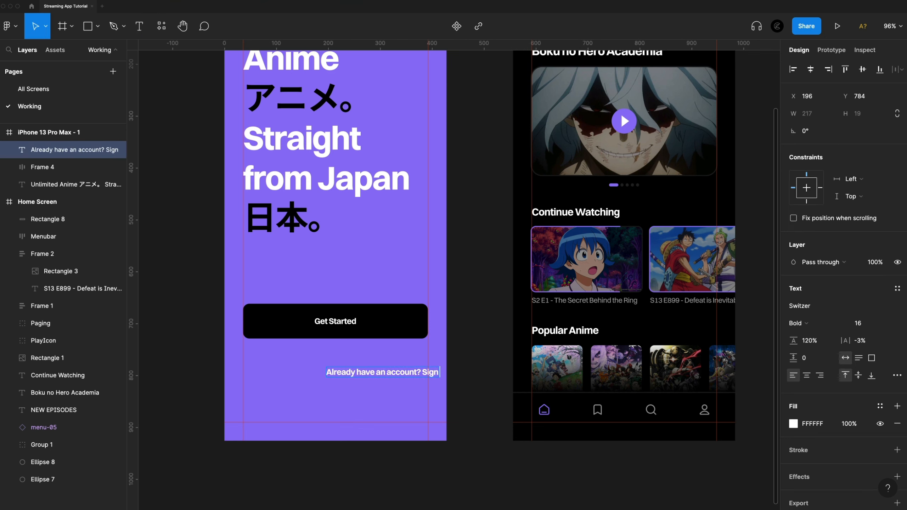
{"action": "type", "text": " In"}
{"action": "key", "text": "Escape"}
{"action": "left_click_drag", "start_coordinate": [358, 375], "coordinate": [311, 375]}
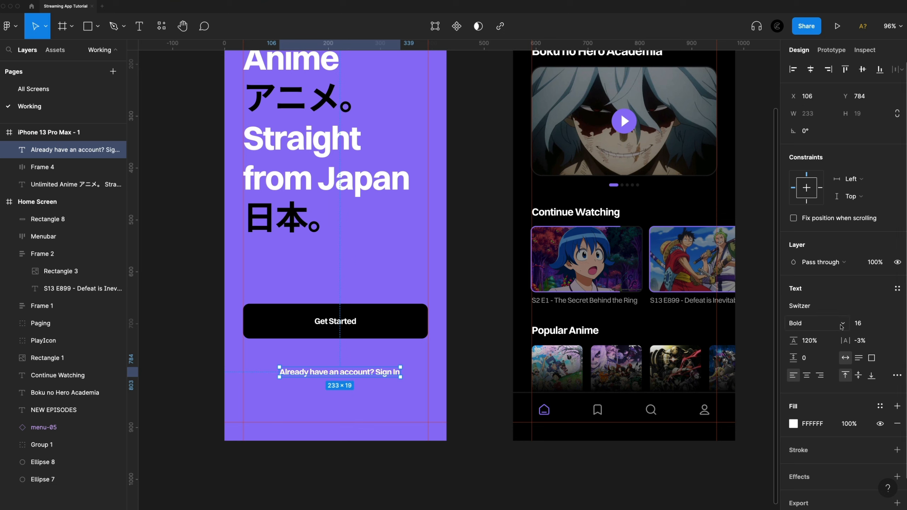
Set the account prompt's font weight to Regular, with only the words "Sign In" in Bold.
{"action": "left_click", "coordinate": [839, 323]}
{"action": "left_click", "coordinate": [813, 297]}
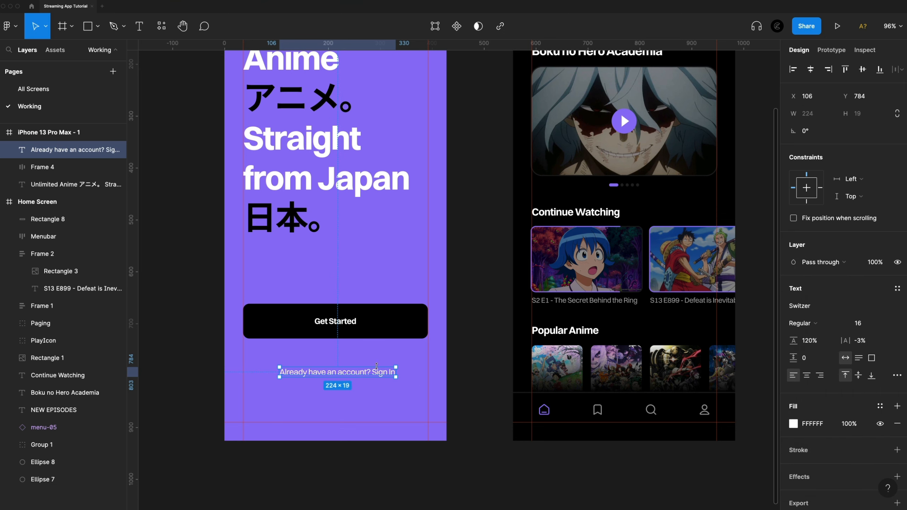
{"action": "double_click", "coordinate": [376, 368]}
{"action": "left_click_drag", "start_coordinate": [372, 372], "coordinate": [411, 372]}
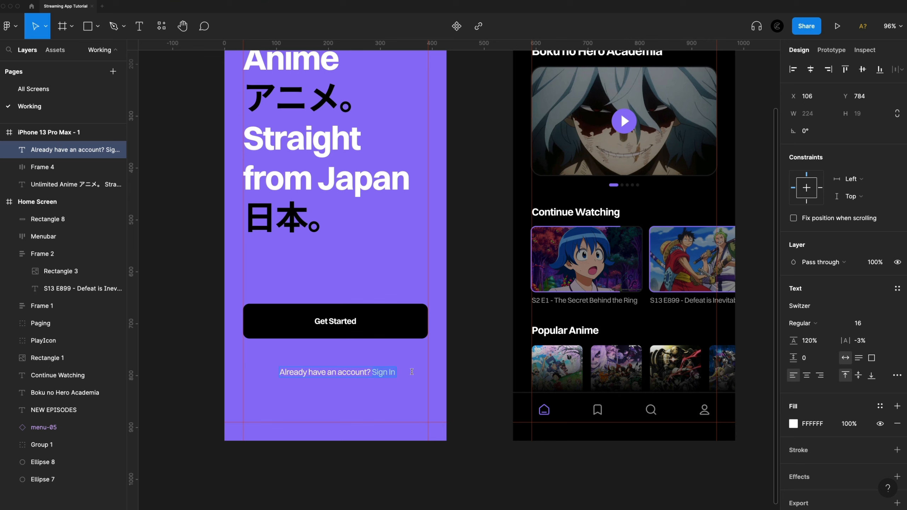
{"action": "left_click", "coordinate": [815, 323]}
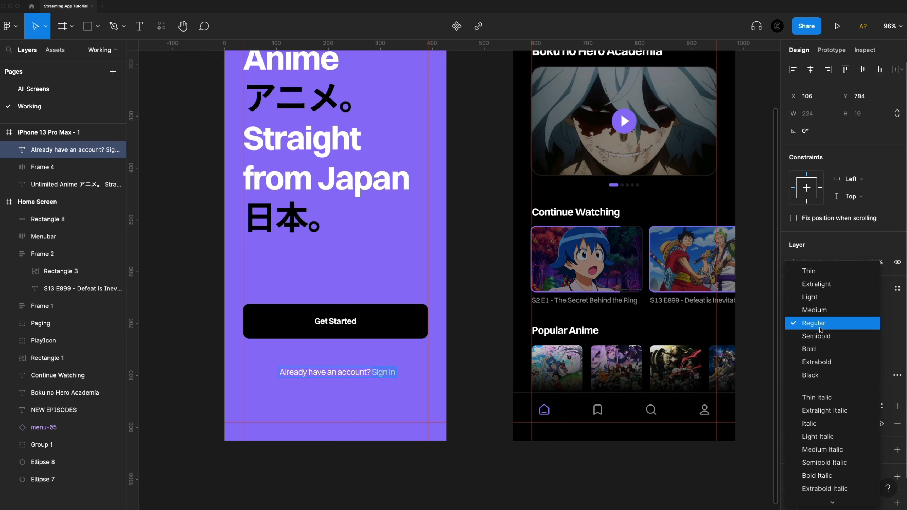
{"action": "left_click", "coordinate": [819, 354]}
{"action": "key", "text": "Escape"}
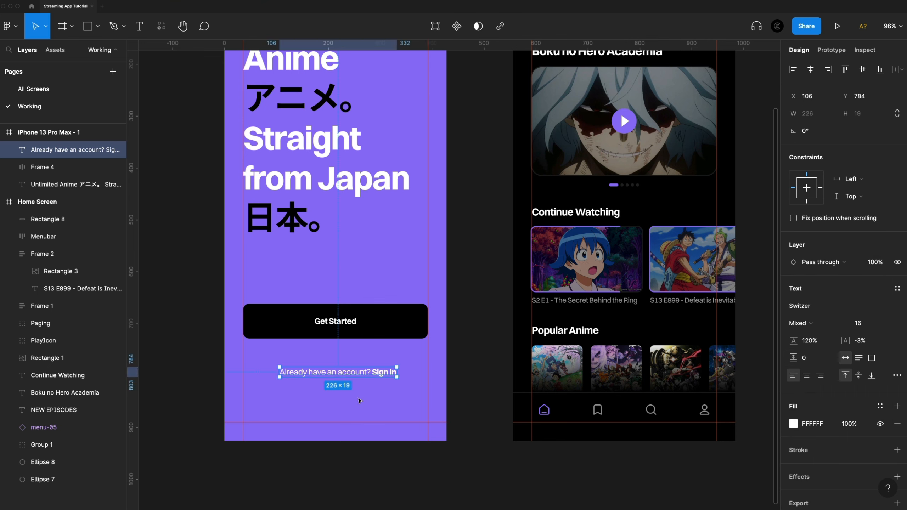
{"action": "left_click", "coordinate": [366, 401]}
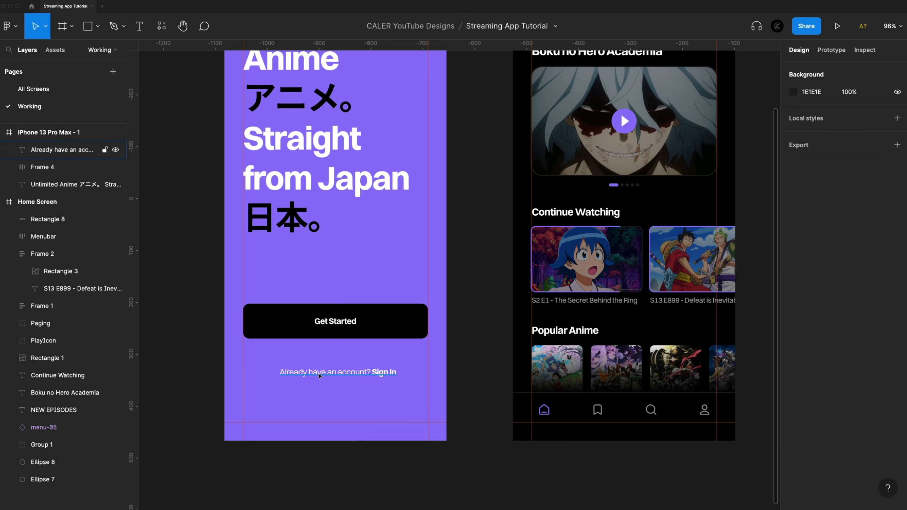
Center-align the account prompt, center it horizontally in the purple frame, and place it at Y 839, 32 above the lower guide.
{"action": "left_click_drag", "start_coordinate": [365, 378], "coordinate": [353, 387]}
{"action": "left_click", "coordinate": [806, 375]}
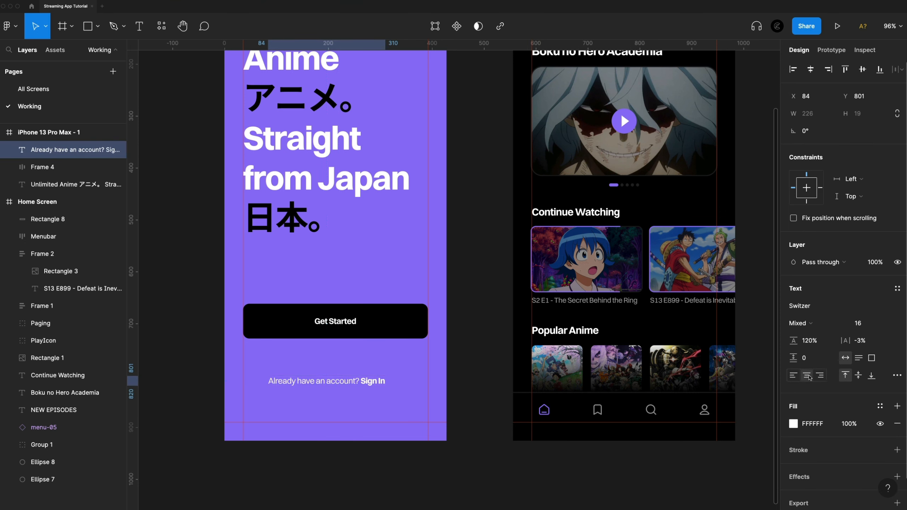
{"action": "left_click", "coordinate": [810, 69]}
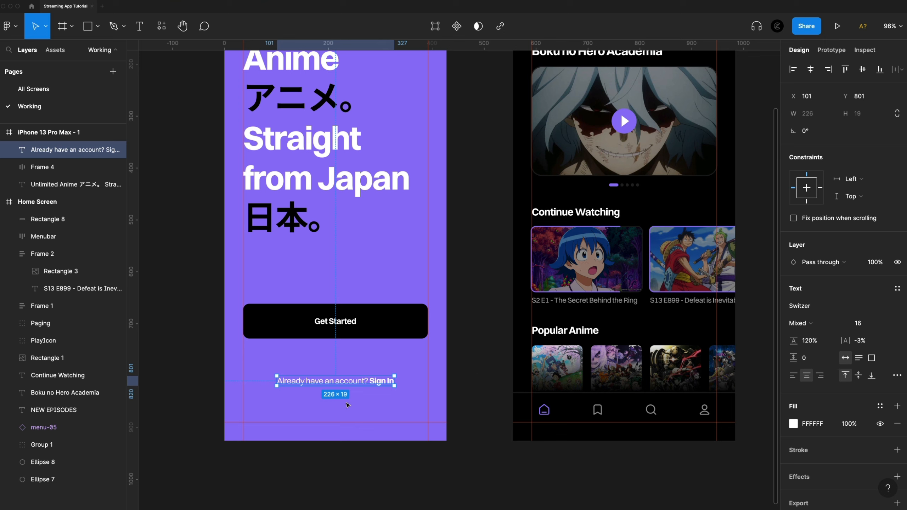
{"action": "left_click_drag", "start_coordinate": [355, 381], "coordinate": [354, 401]}
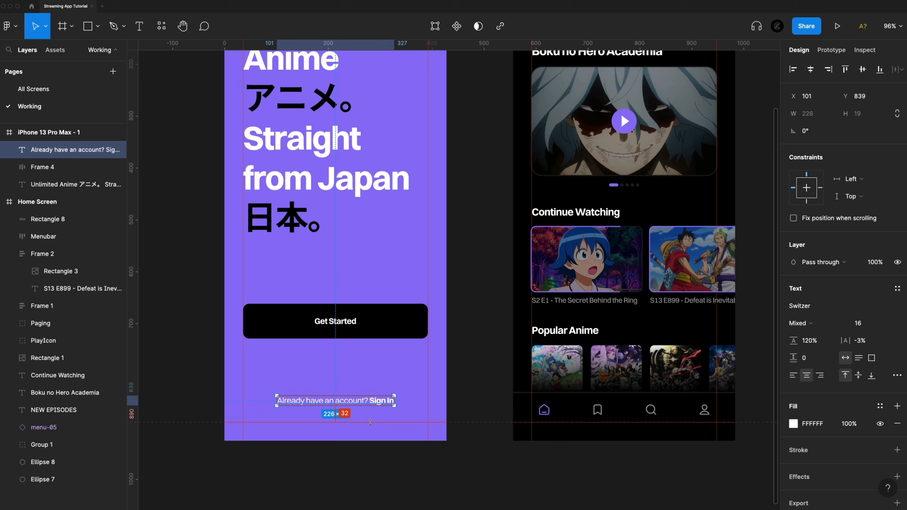
{"action": "key", "text": "alt"}
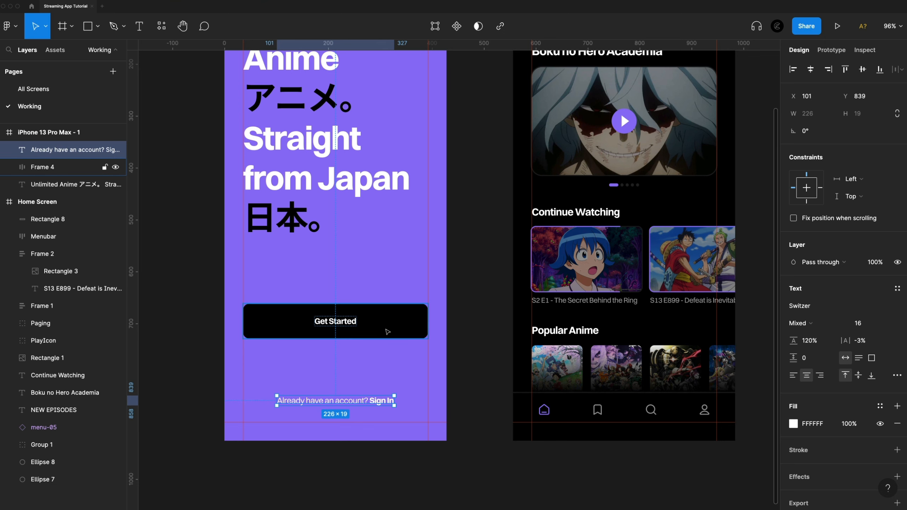
Move the Get Started button down to Y 740, 32 above the account prompt, keeping it between the side guides.
{"action": "left_click_drag", "start_coordinate": [384, 332], "coordinate": [381, 391]}
{"action": "key", "text": "alt"}
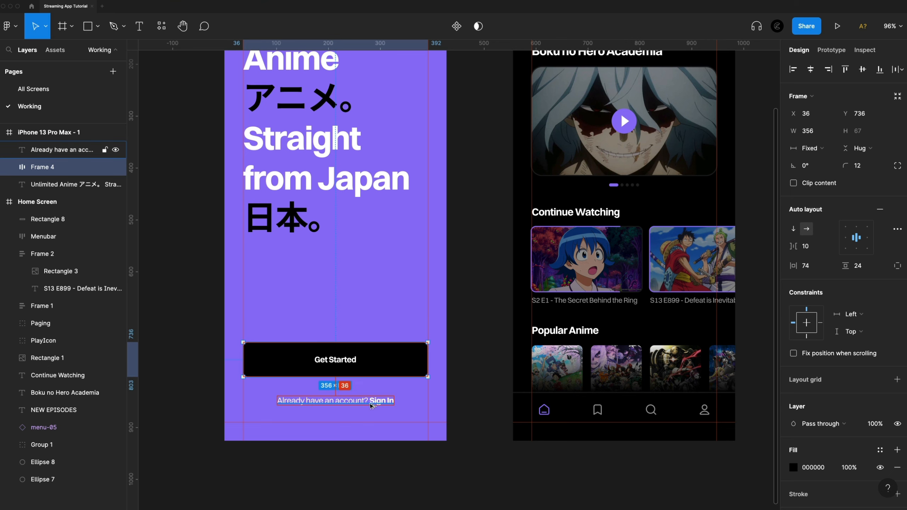
{"action": "key", "text": "Down"}
{"action": "key", "text": "Down"}
{"action": "key", "text": "Down"}
{"action": "key", "text": "Down"}
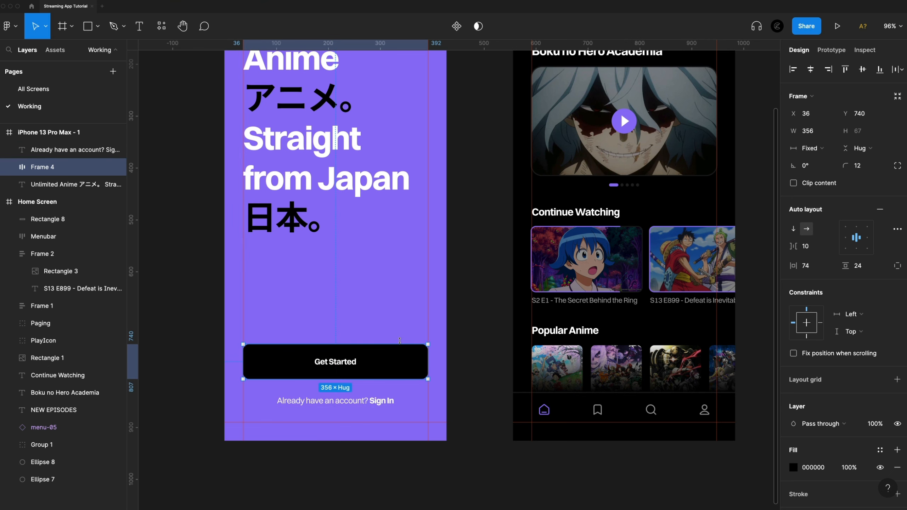
{"action": "left_click", "coordinate": [411, 412]}
Rename the purple iPhone 13 Pro Max frame as "Get Started".
{"action": "scroll", "coordinate": [403, 422], "scroll_direction": "down", "scroll_amount": 5}
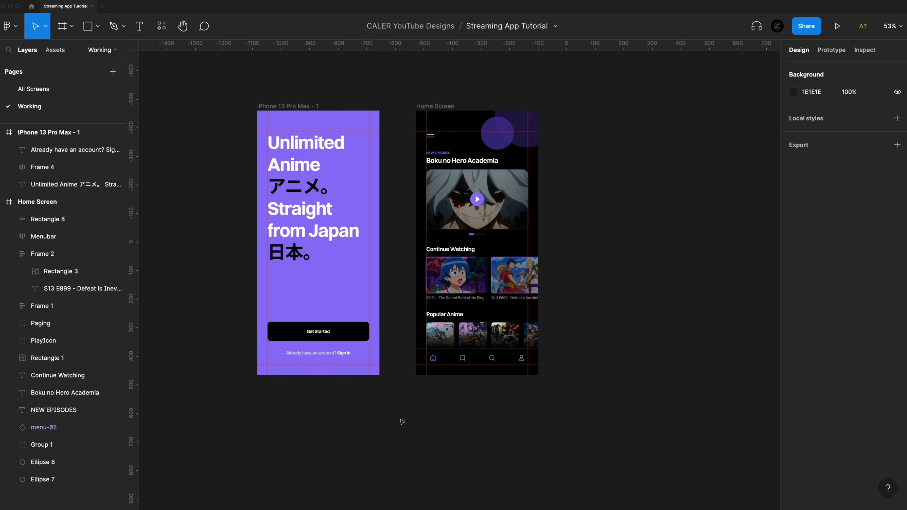
{"action": "scroll", "coordinate": [406, 199], "scroll_direction": "left", "scroll_amount": 1}
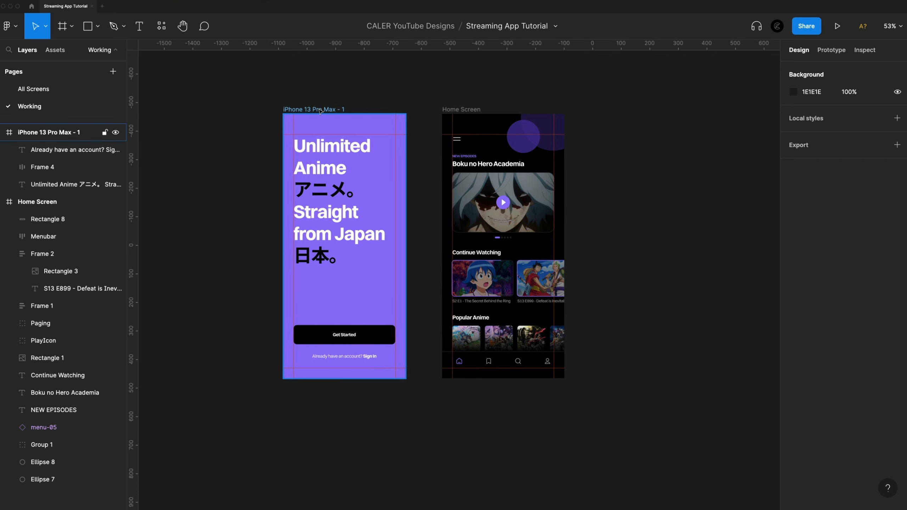
{"action": "left_click", "coordinate": [320, 111]}
{"action": "double_click", "coordinate": [320, 112]}
{"action": "type", "text": "Get Started"}
{"action": "key", "text": "Return"}
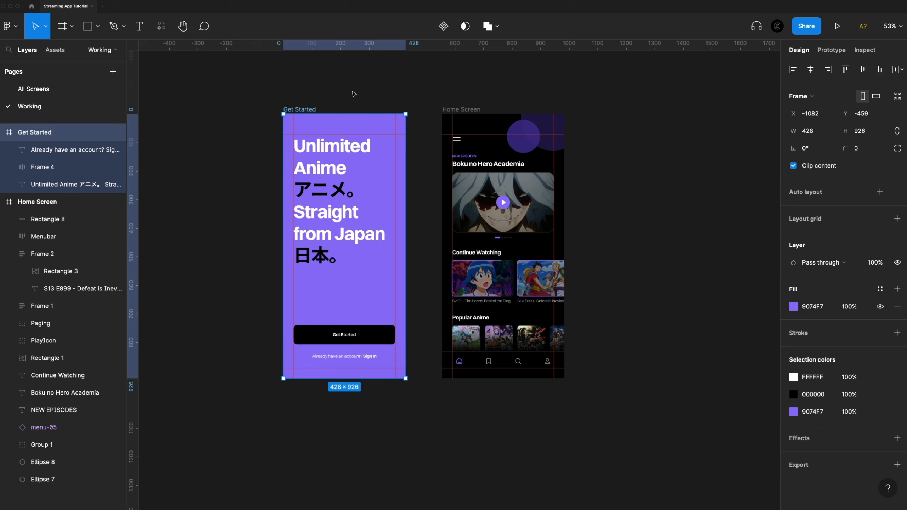
Deselect the frame and hide the rulers and guides to show both finished screens cleanly.
{"action": "left_click", "coordinate": [373, 92]}
{"action": "scroll", "coordinate": [652, 197], "scroll_direction": "left", "scroll_amount": 1}
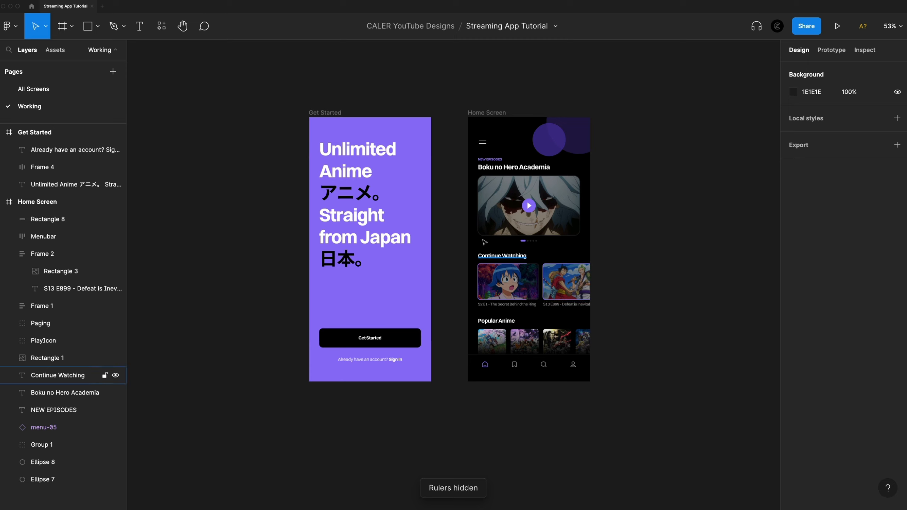
{"action": "key", "text": "shift+1"}
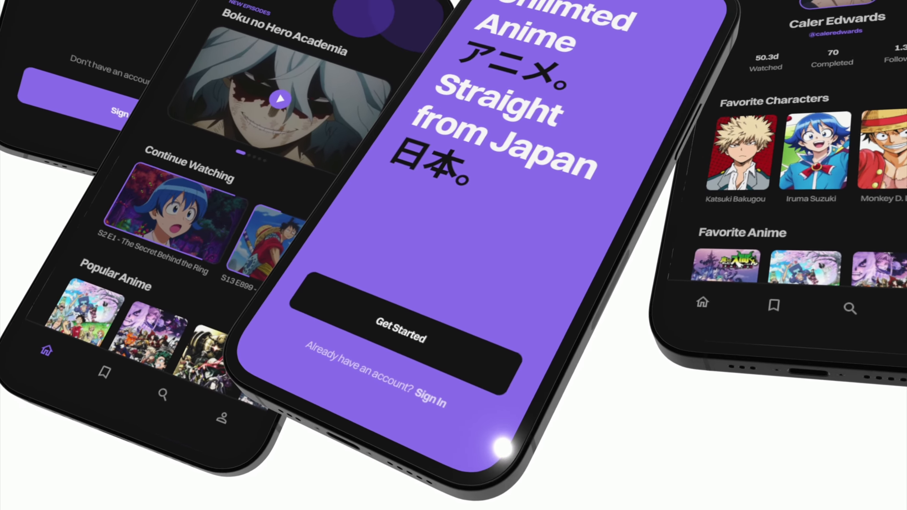